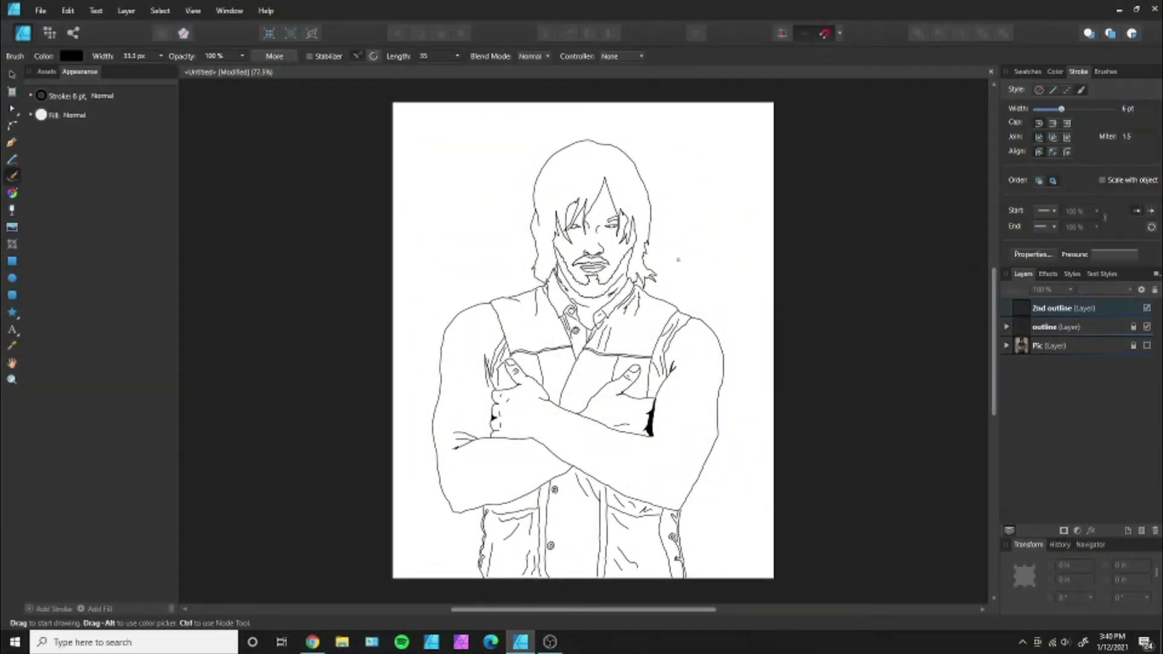
Trace the outer head outline and the hair peak and strands with thick, rough strokes.
scroll(597, 140, up, 3)
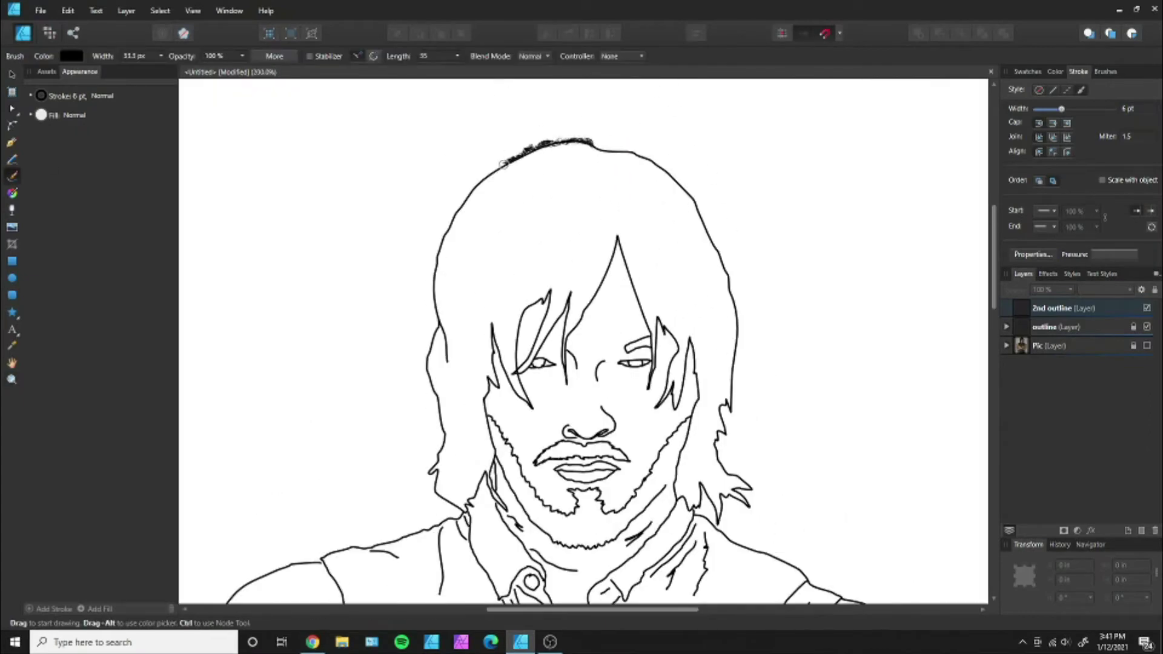
drag(503, 163, 445, 455)
drag(575, 140, 723, 402)
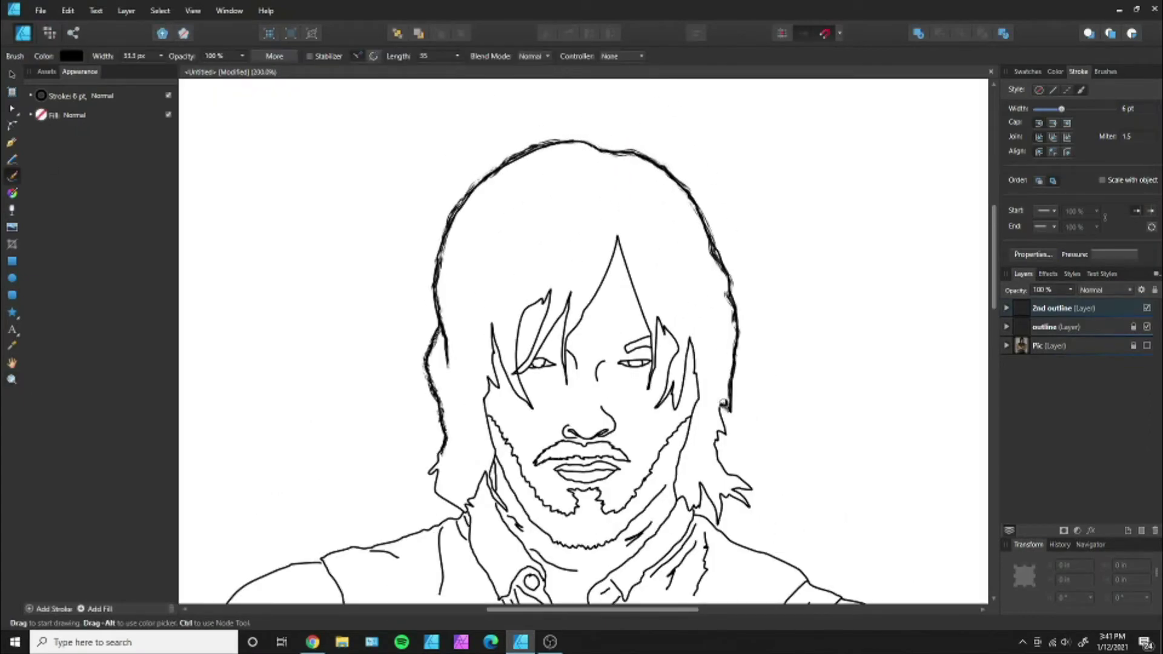
scroll(728, 424, down, 3)
drag(733, 343, 690, 191)
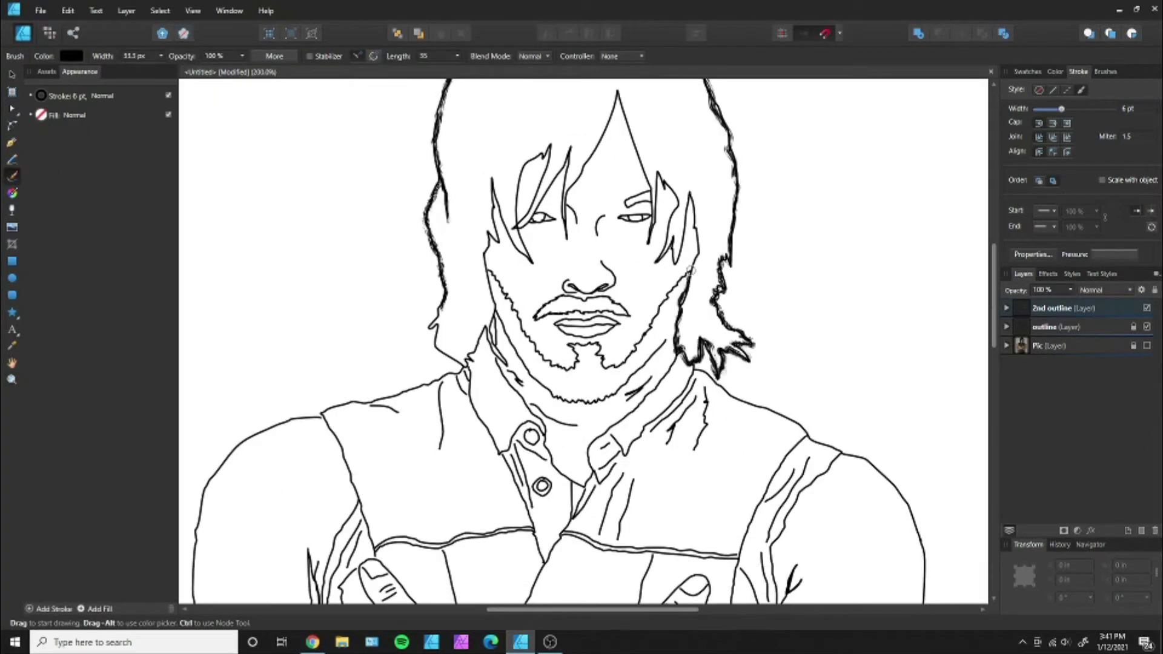
drag(617, 92, 681, 264)
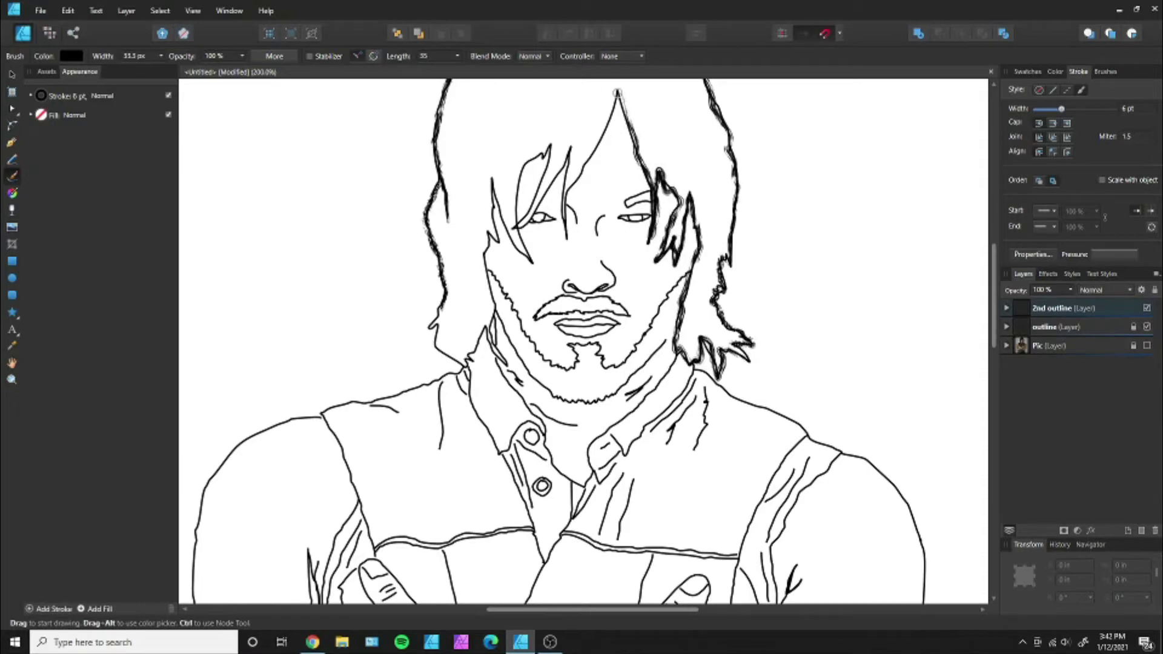
drag(617, 94, 565, 233)
mouse_move(550, 143)
mouse_down()
mouse_move(516, 227)
mouse_move(532, 262)
mouse_up()
drag(492, 180, 500, 212)
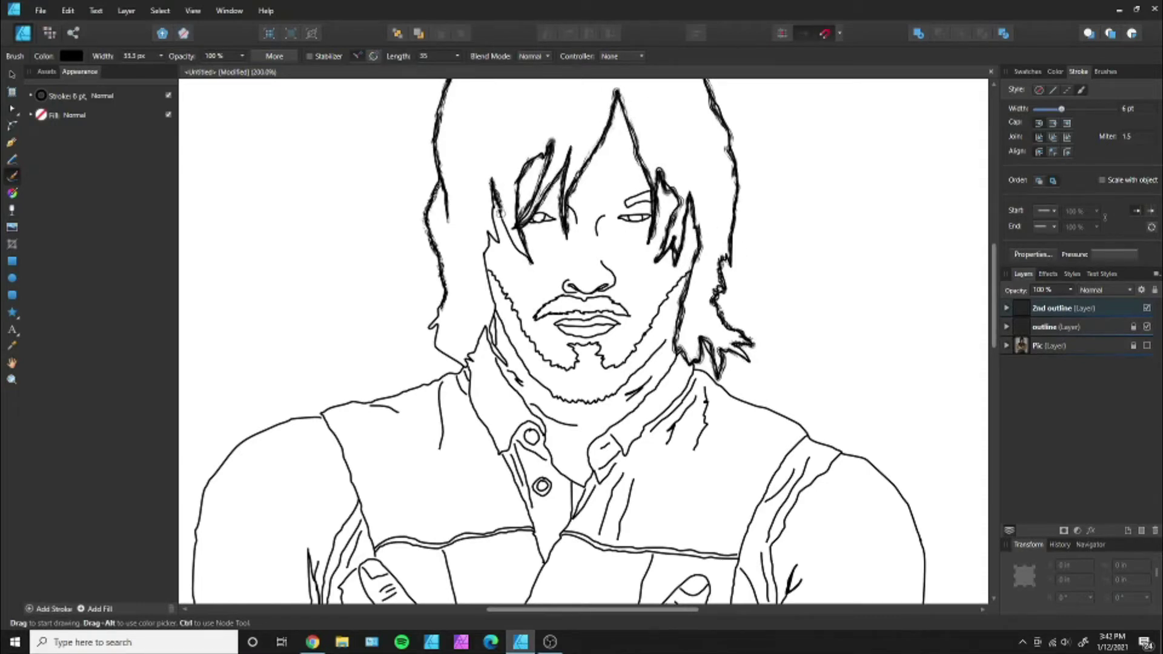
drag(437, 285, 465, 365)
drag(487, 322, 468, 364)
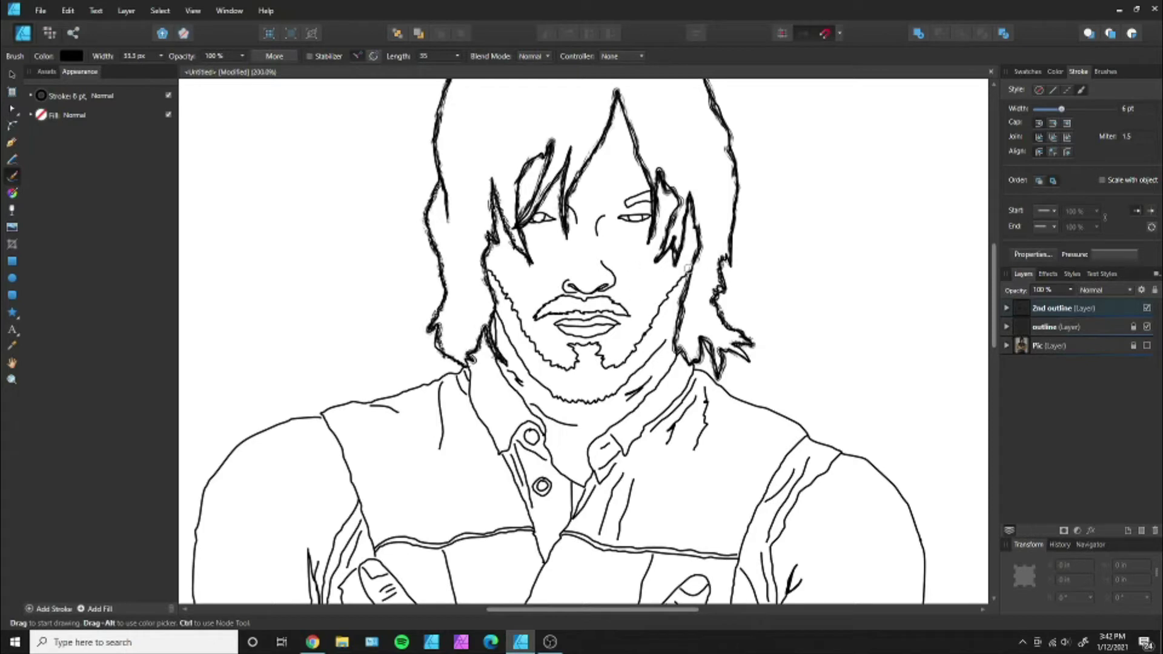
Trace the beard edges, lower beard line, right collar and right shoulder line.
drag(688, 266, 603, 366)
drag(485, 266, 597, 363)
mouse_move(504, 301)
mouse_down()
mouse_move(552, 393)
mouse_move(659, 330)
mouse_up()
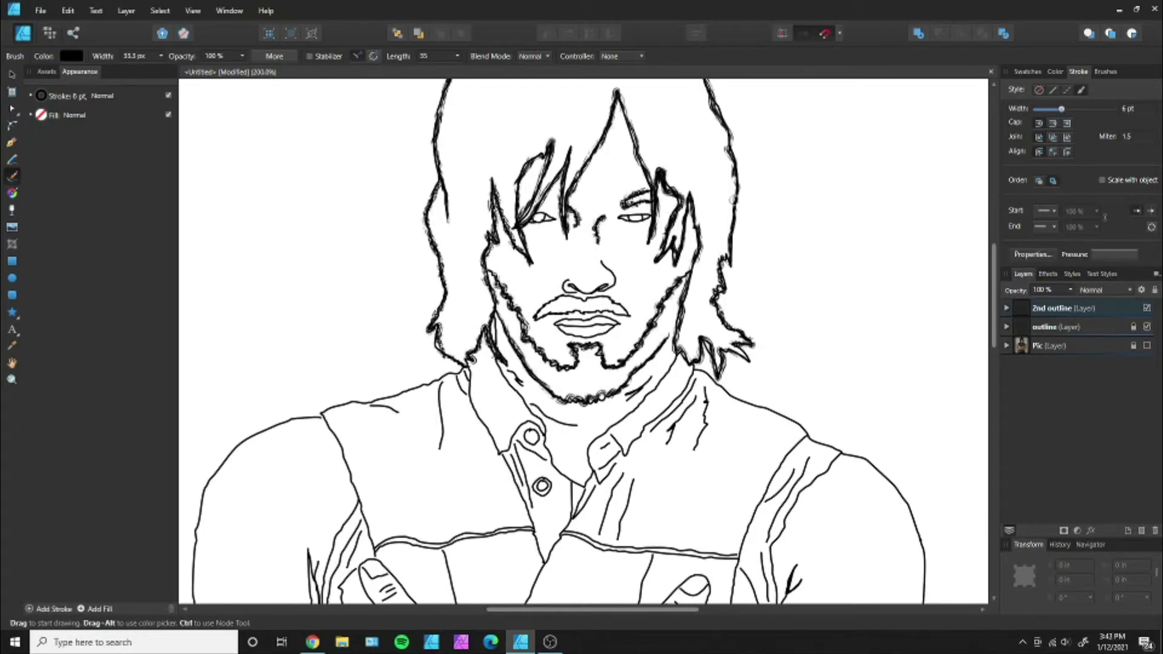
drag(591, 478, 681, 352)
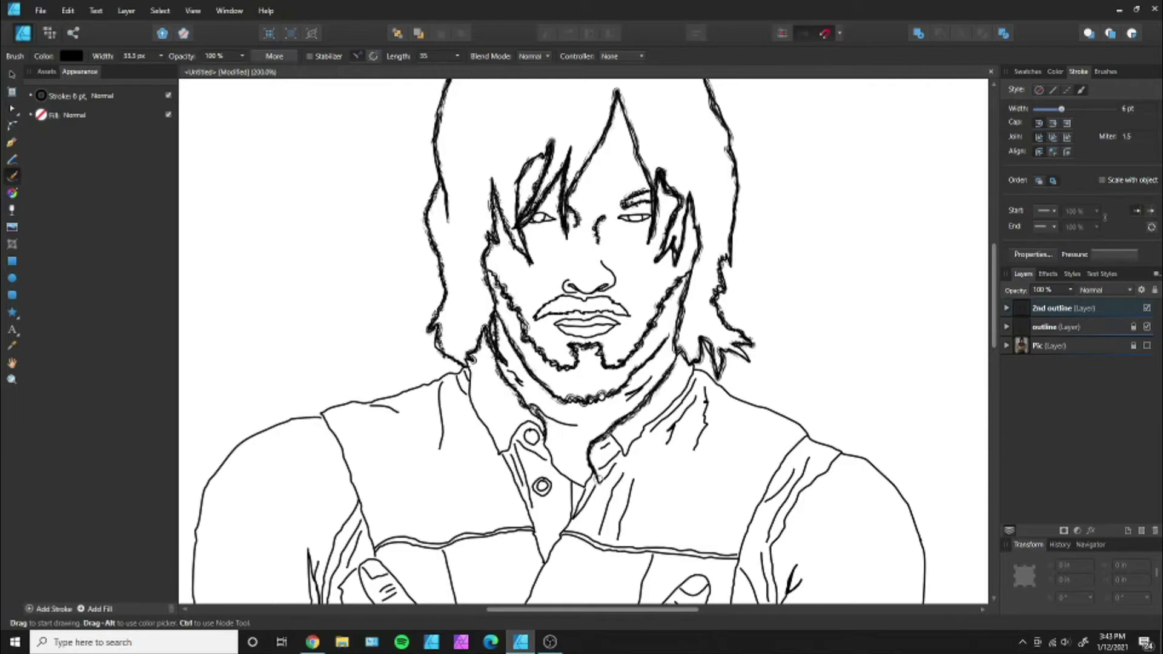
mouse_move(608, 439)
mouse_down()
mouse_move(697, 366)
mouse_move(667, 447)
mouse_up()
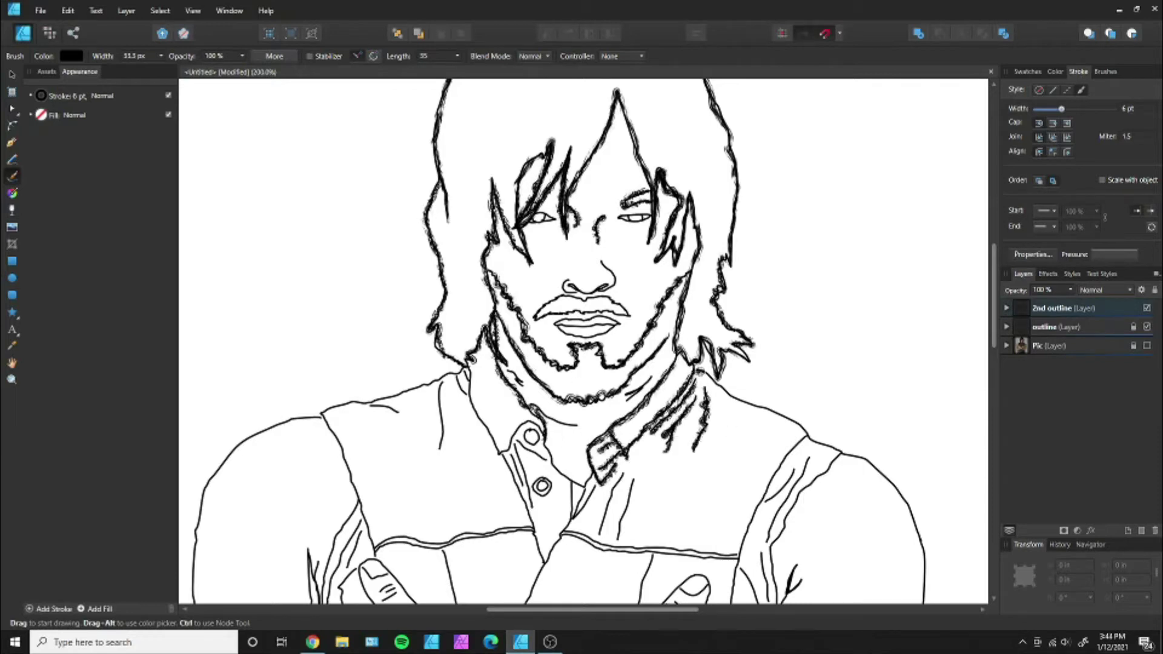
drag(696, 369, 806, 435)
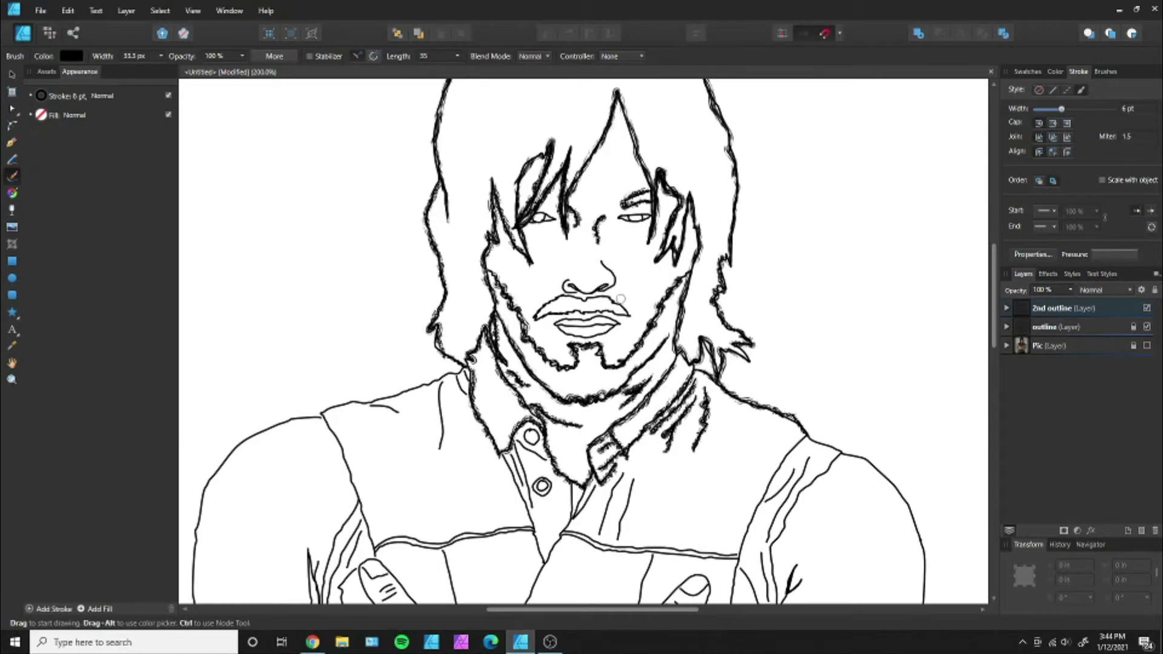
Extend the nose line upward and roughly retrace the upper lip.
scroll(621, 298, up, 2)
drag(624, 224, 621, 215)
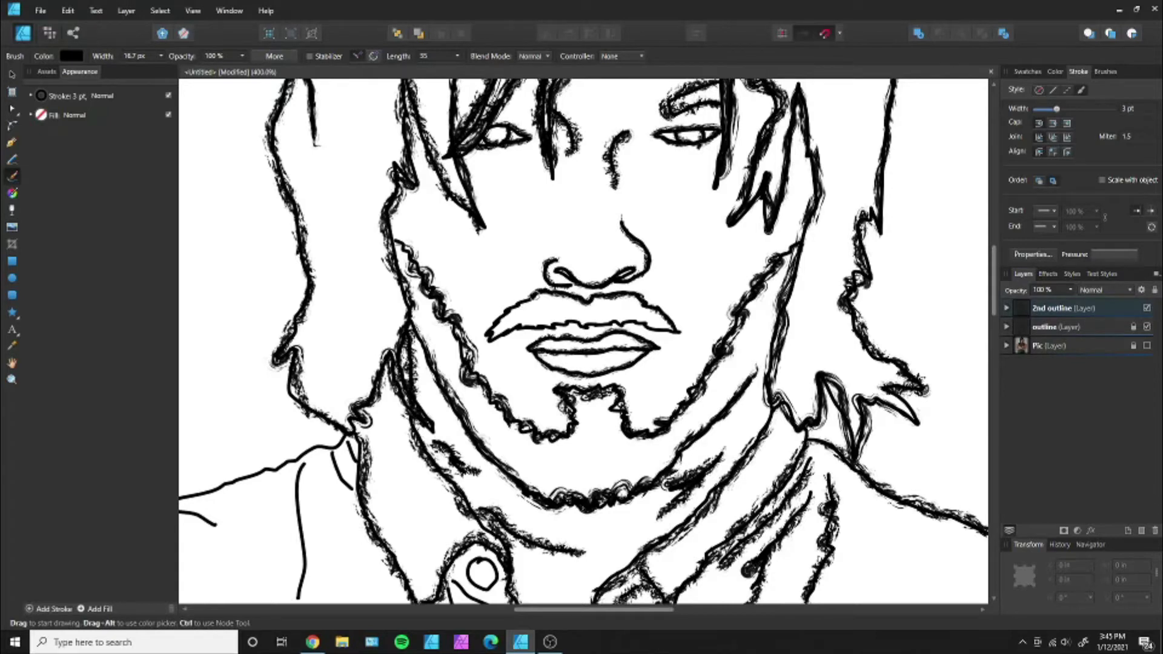
mouse_move(594, 297)
mouse_down()
mouse_move(494, 337)
mouse_move(678, 332)
mouse_up()
scroll(683, 290, down, 2)
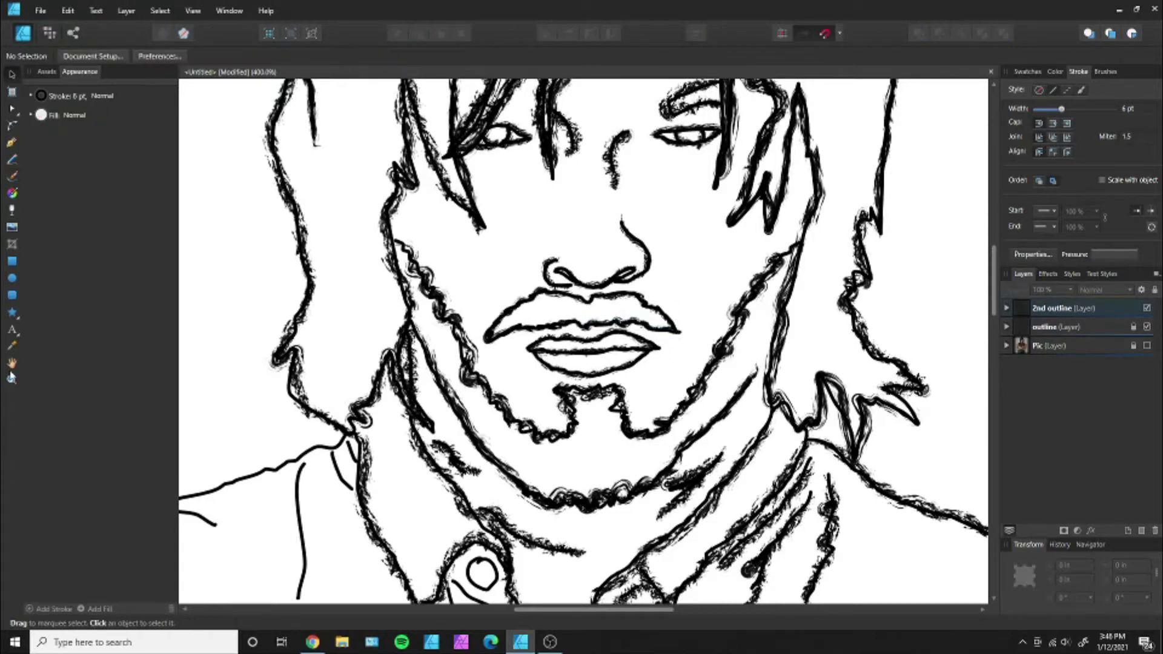
right_click(365, 229)
Roughly trace the left shoulder, collar edges, placket lines and both shirt sides.
scroll(424, 272, down, 4)
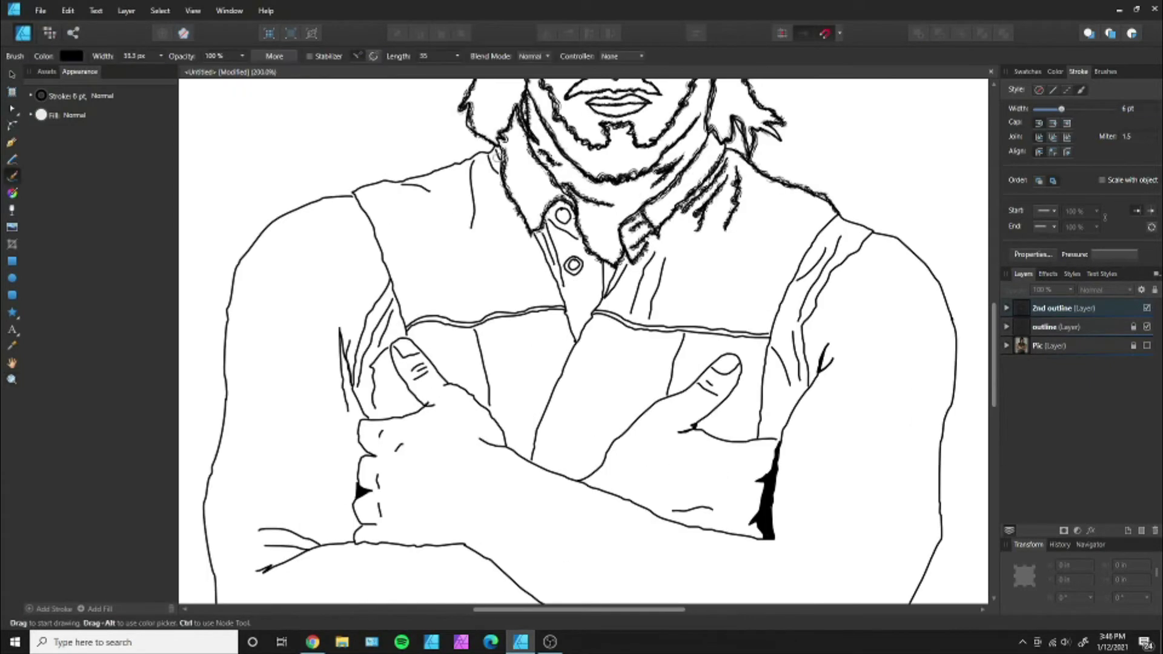
mouse_move(497, 148)
mouse_down()
mouse_move(353, 195)
mouse_move(407, 334)
mouse_up()
drag(400, 180, 434, 196)
mouse_move(503, 153)
mouse_down()
mouse_move(467, 230)
mouse_move(577, 339)
mouse_up()
drag(606, 264, 586, 318)
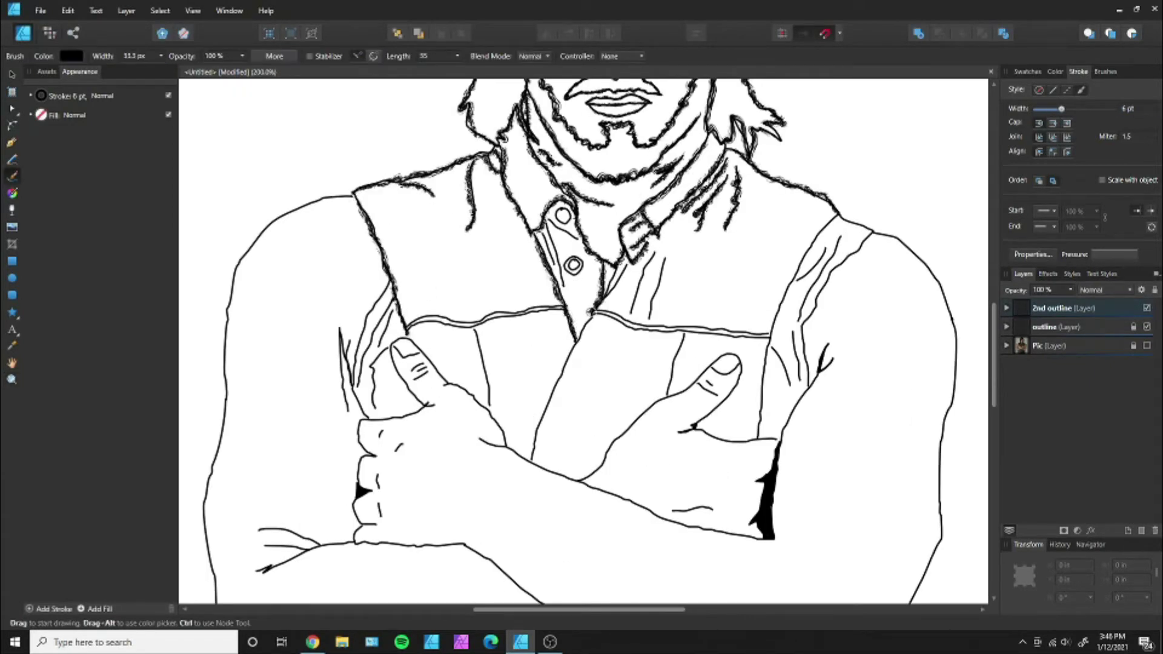
drag(831, 220, 761, 394)
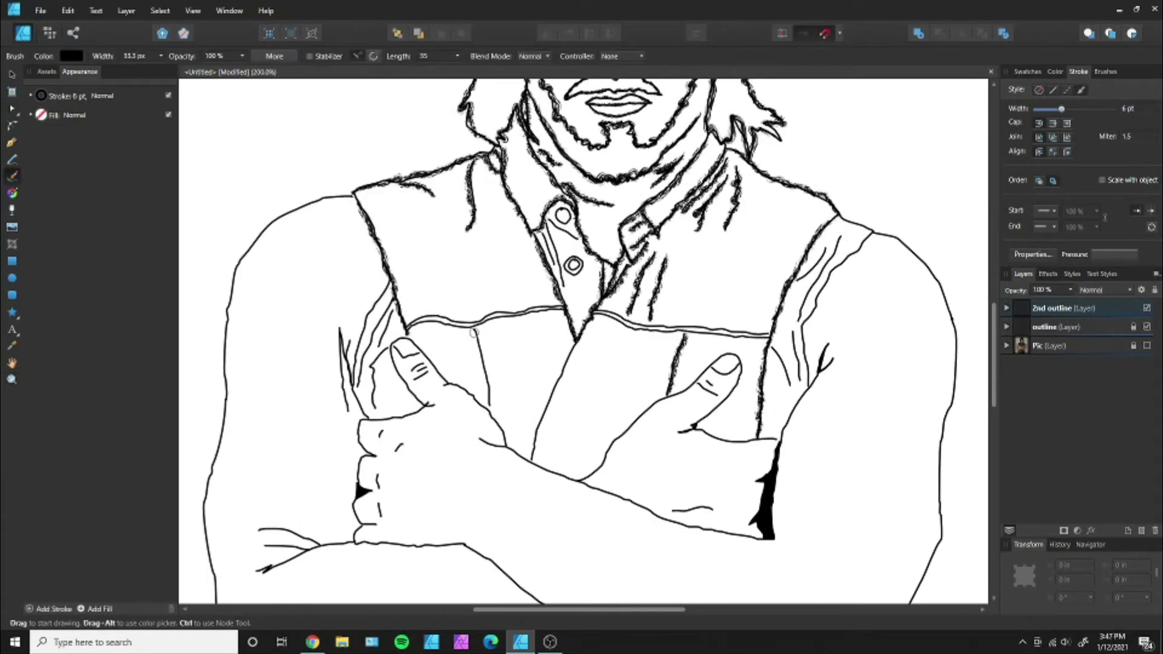
drag(475, 332, 490, 404)
drag(578, 338, 533, 458)
scroll(582, 204, up, 2)
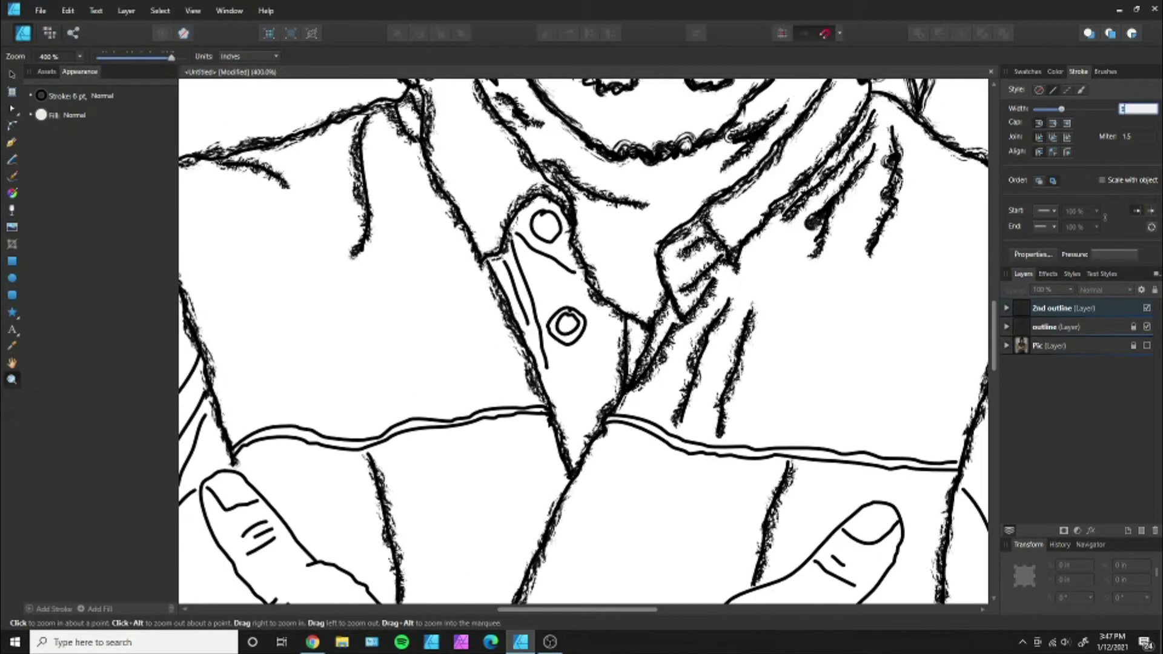
With a 3 pt stroke, trace the collar buttons, placket and waistband line.
click(1138, 109)
drag(545, 210, 537, 214)
mouse_move(518, 237)
mouse_down()
mouse_move(576, 273)
mouse_move(547, 367)
mouse_up()
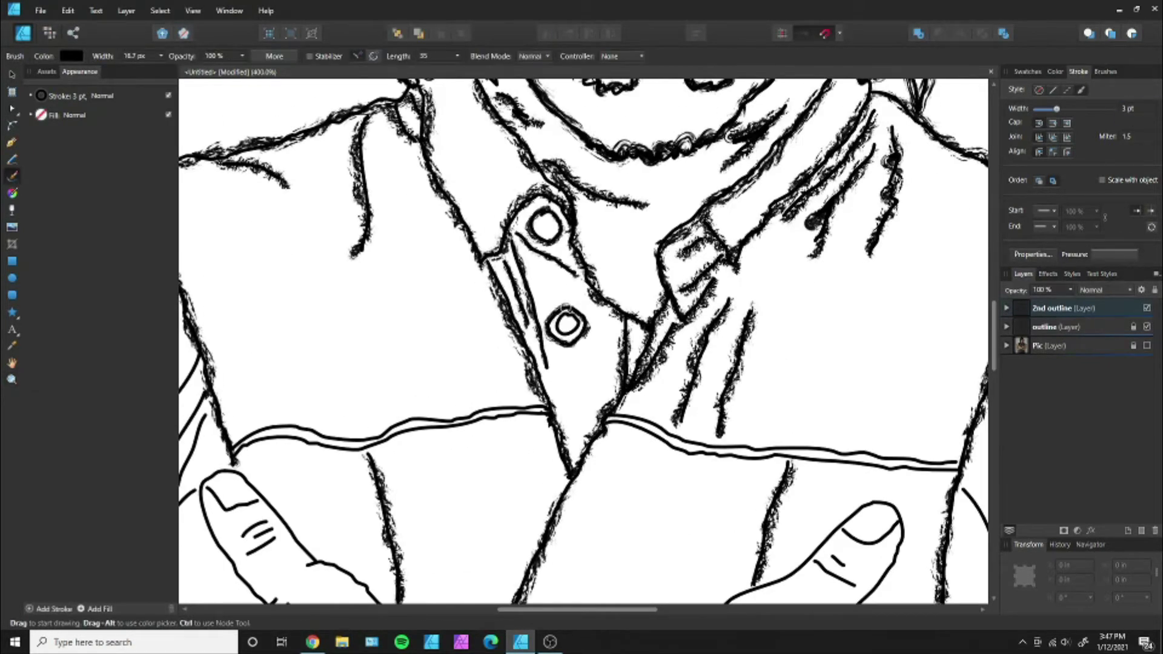
drag(566, 310, 561, 312)
mouse_move(233, 447)
mouse_down()
mouse_move(545, 407)
mouse_move(749, 460)
mouse_up()
scroll(606, 424, right, 3)
mouse_move(478, 416)
mouse_down()
mouse_move(553, 440)
mouse_move(746, 470)
mouse_up()
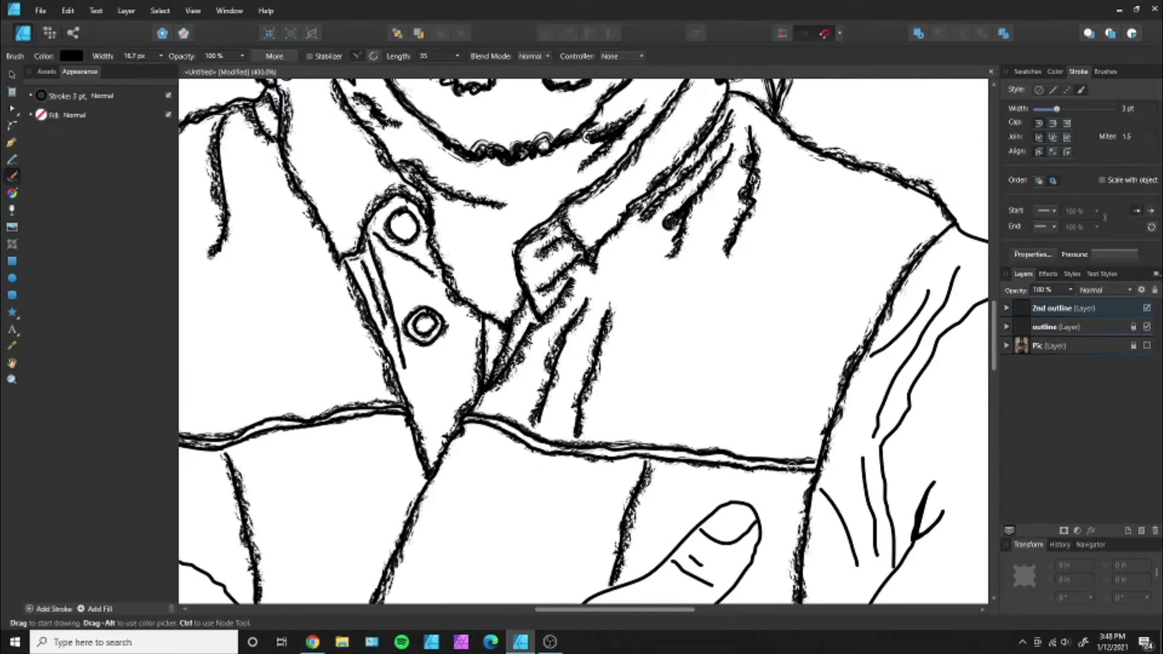
scroll(793, 467, down, 5)
scroll(443, 223, up, 3)
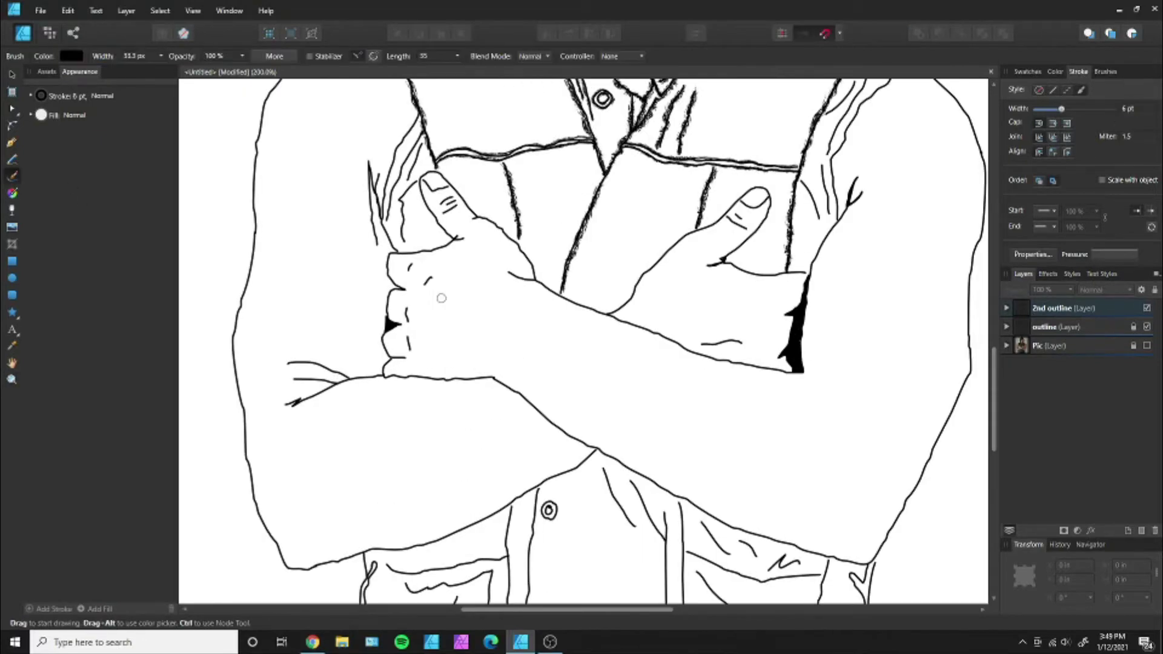
Trace the left hand, thumb and forearm edge, adding a cuff crease and sleeve hatching.
mouse_move(609, 312)
mouse_down()
mouse_move(766, 191)
mouse_move(754, 230)
mouse_up()
mouse_move(423, 174)
mouse_down()
mouse_move(522, 276)
mouse_move(794, 370)
mouse_up()
drag(704, 346, 748, 341)
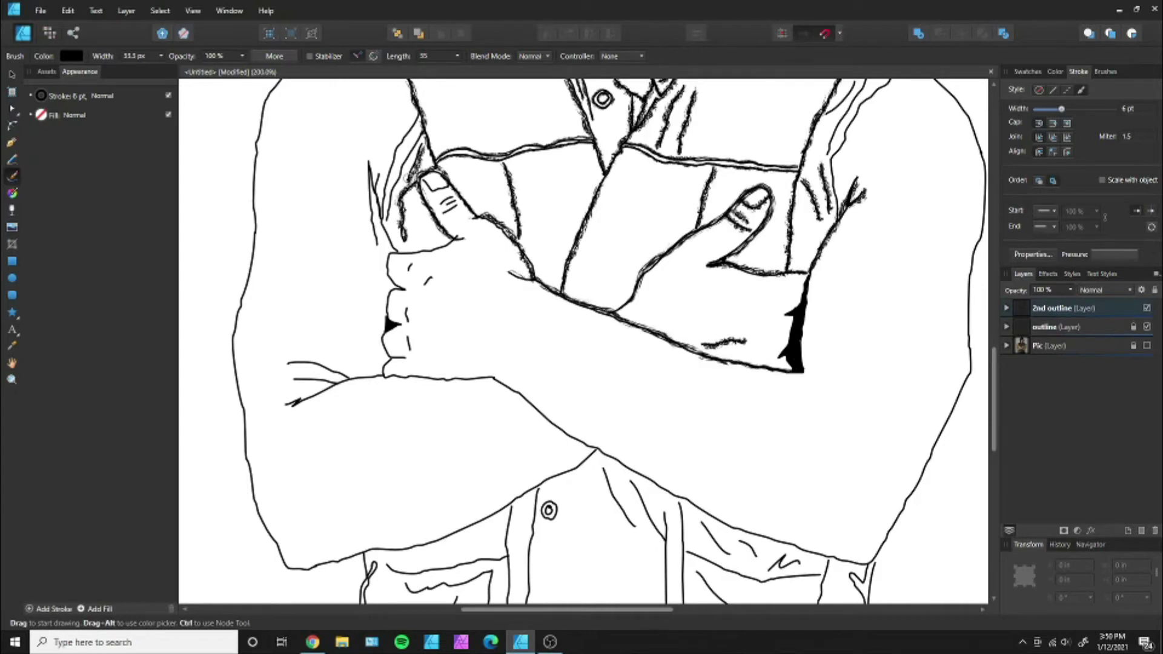
drag(418, 116, 387, 218)
drag(367, 164, 394, 249)
Add hatching along the sleeves and trace the right shoulder seam and left shoulder outline.
scroll(848, 182, up, 3)
drag(878, 91, 821, 227)
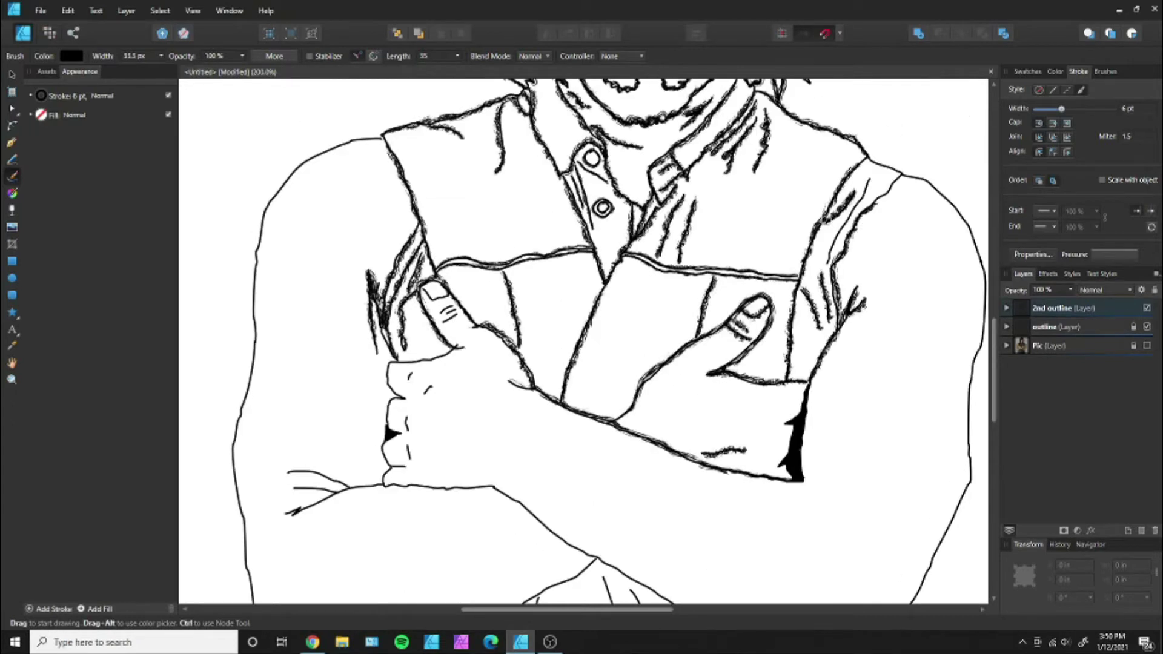
drag(873, 182, 822, 260)
drag(904, 175, 872, 208)
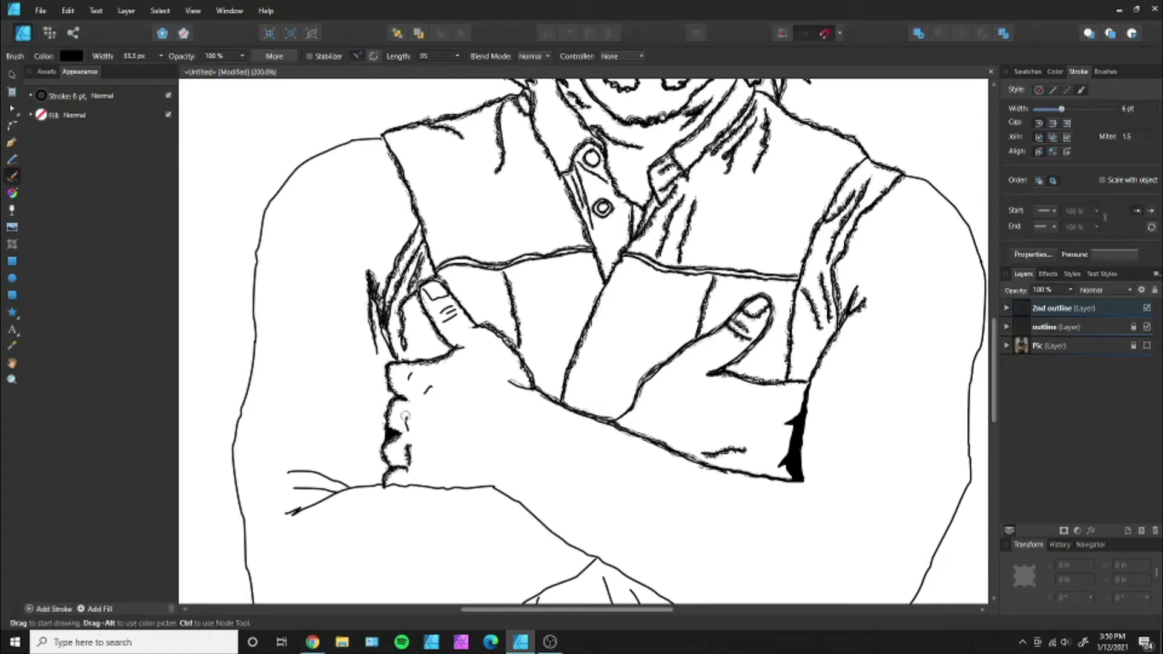
drag(381, 136, 257, 227)
Roughly trace the left arm and the upper-arm line toward the shirt seam.
drag(279, 188, 246, 345)
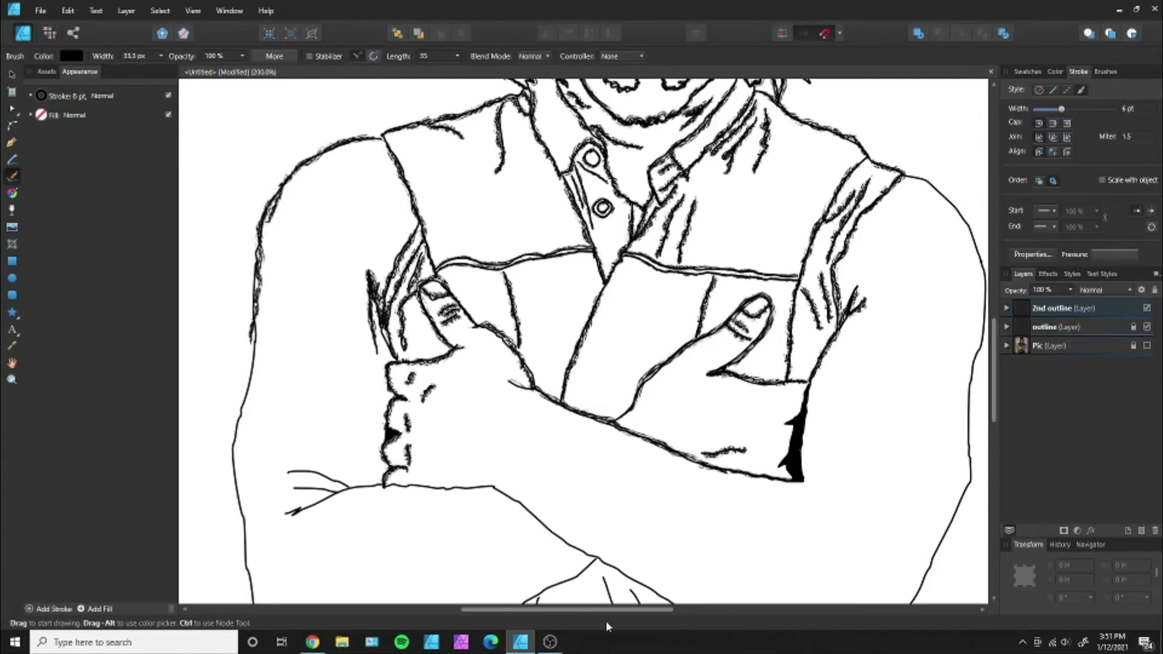
scroll(581, 339, left, 5)
drag(457, 327, 448, 566)
scroll(432, 466, down, 4)
drag(447, 387, 492, 498)
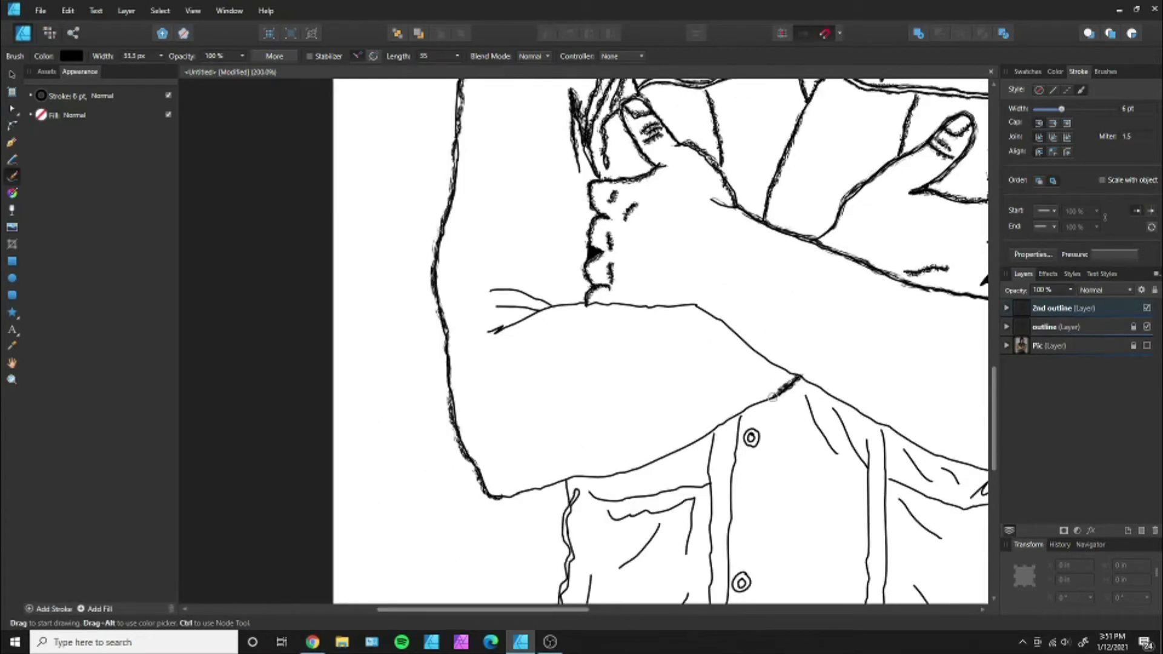
drag(798, 377, 502, 499)
drag(487, 289, 548, 299)
drag(491, 310, 536, 305)
drag(696, 304, 799, 377)
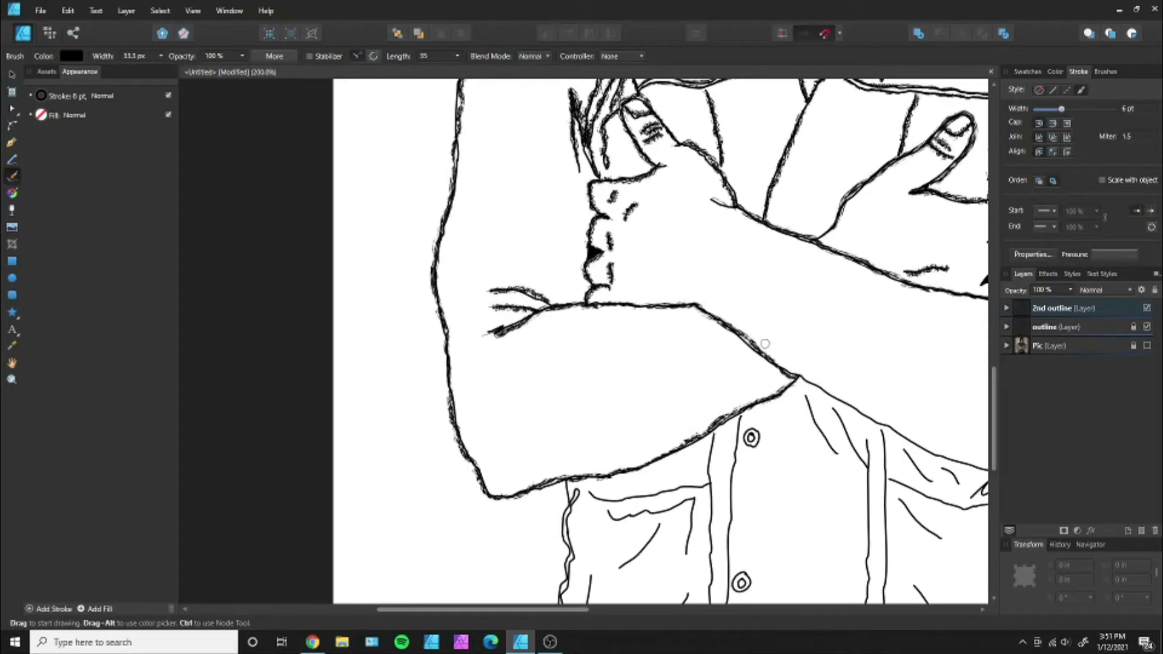
Trace the forearm's lower edge and the upper-arm outline.
scroll(452, 377, right, 8)
mouse_move(437, 378)
mouse_down()
mouse_move(576, 456)
mouse_move(709, 492)
mouse_up()
mouse_move(825, 161)
mouse_down()
mouse_move(821, 222)
mouse_move(708, 491)
mouse_up()
scroll(782, 266, up, 4)
drag(743, 157, 822, 357)
scroll(794, 304, down, 4)
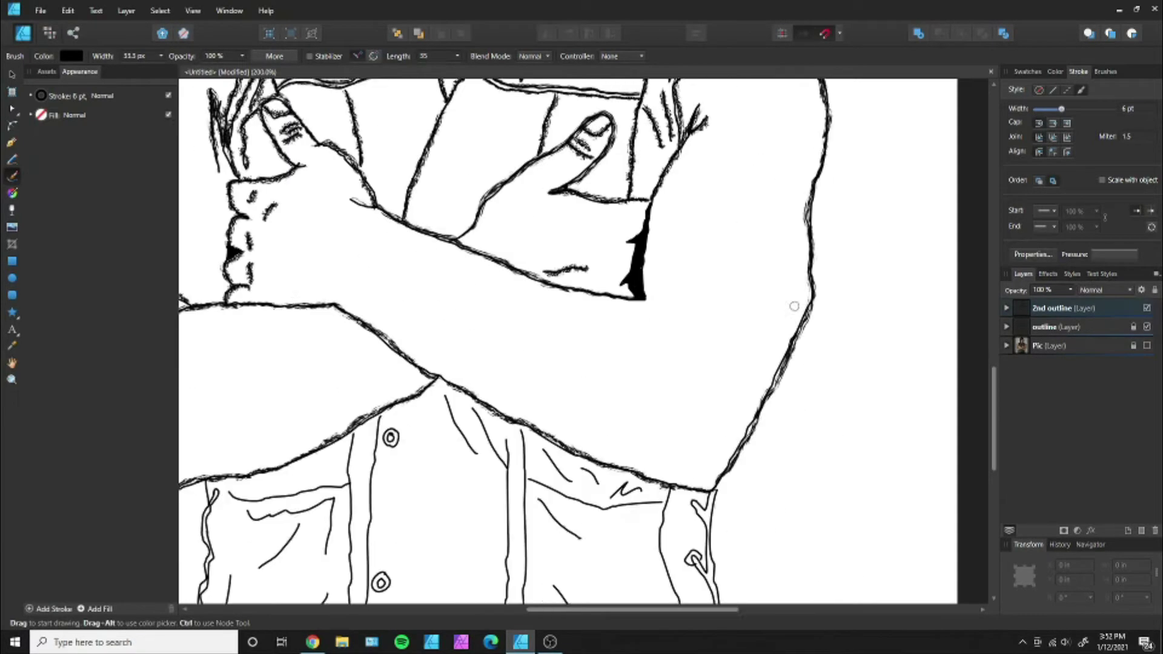
scroll(628, 292, down, 4)
scroll(628, 292, left, 4)
Roughen the placket lines, right-side shirt folds and right sleeve edge.
drag(673, 257, 669, 485)
drag(690, 250, 687, 484)
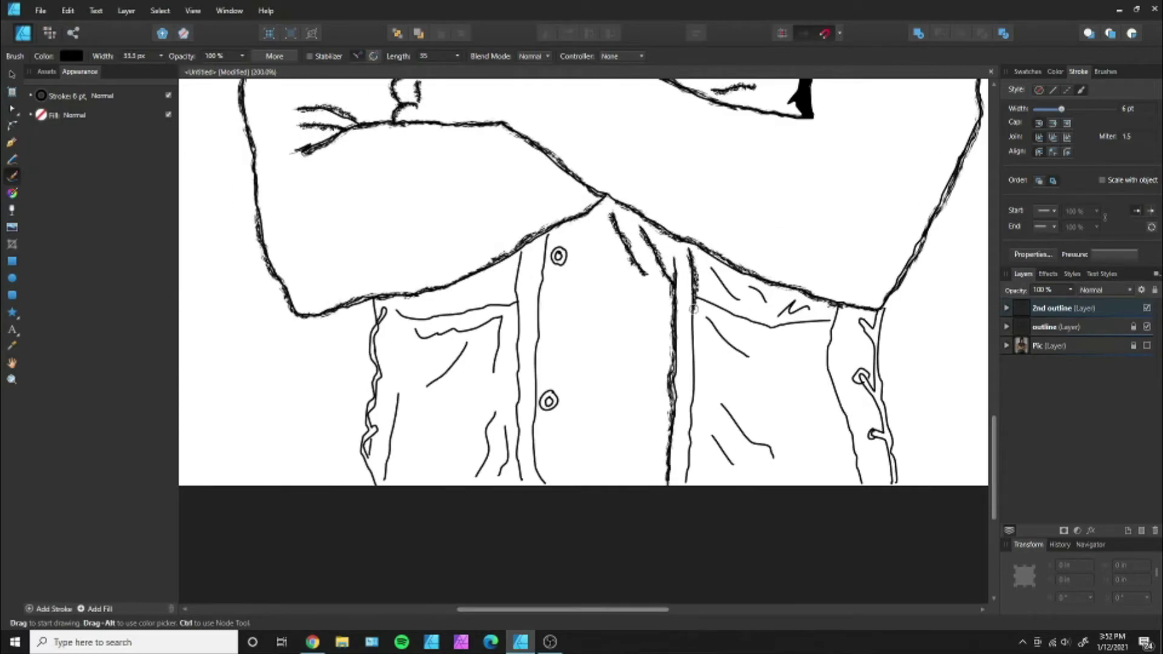
drag(720, 403, 773, 456)
drag(706, 318, 751, 360)
mouse_move(697, 297)
mouse_down()
mouse_move(829, 324)
mouse_move(857, 468)
mouse_up()
drag(707, 263, 742, 301)
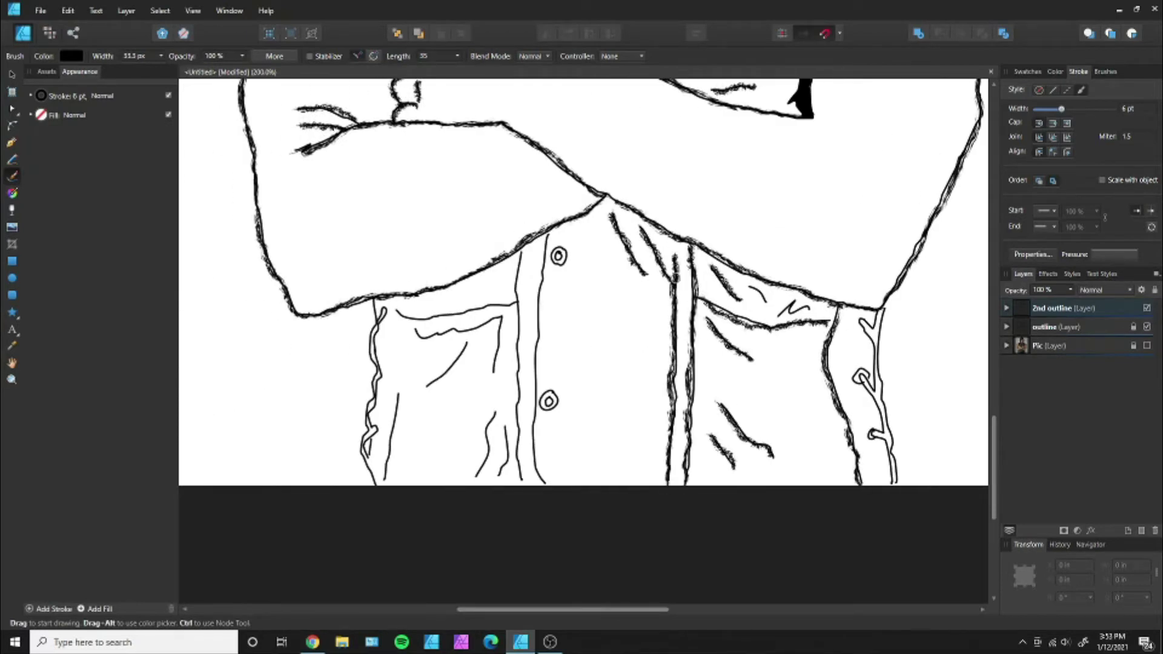
Trace the left placket, pocket edges and lower shirt fold lines.
drag(540, 244, 541, 485)
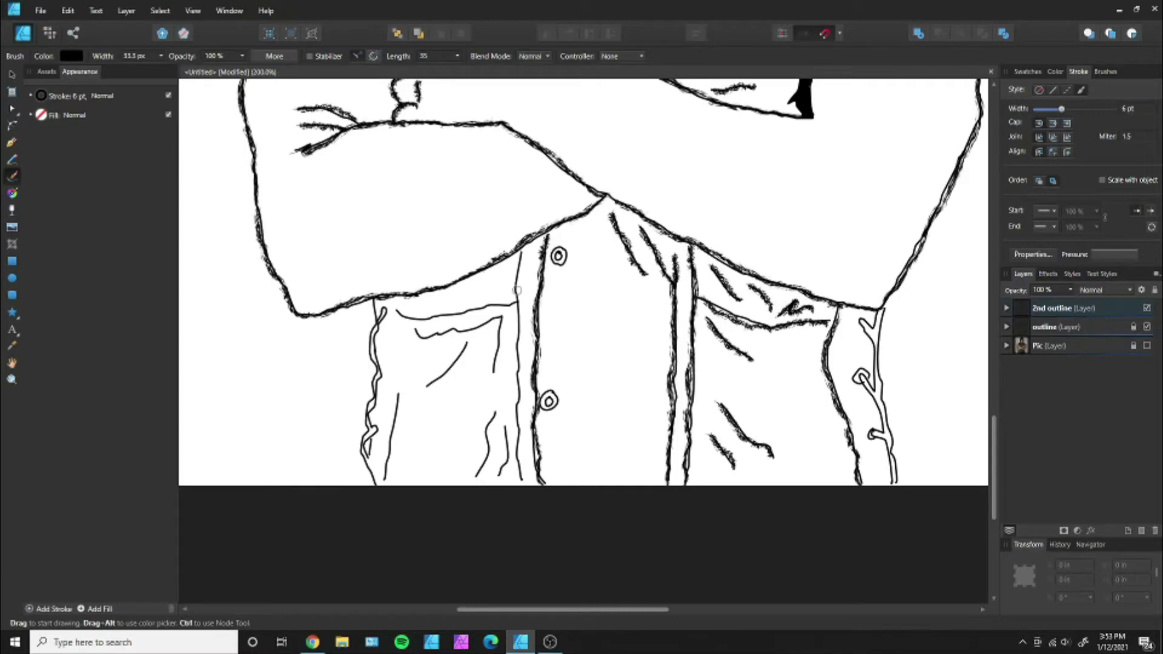
drag(519, 254, 518, 484)
drag(396, 314, 511, 304)
drag(416, 334, 495, 373)
mouse_move(466, 343)
mouse_down()
mouse_move(424, 388)
mouse_move(386, 479)
mouse_up()
drag(493, 412, 475, 479)
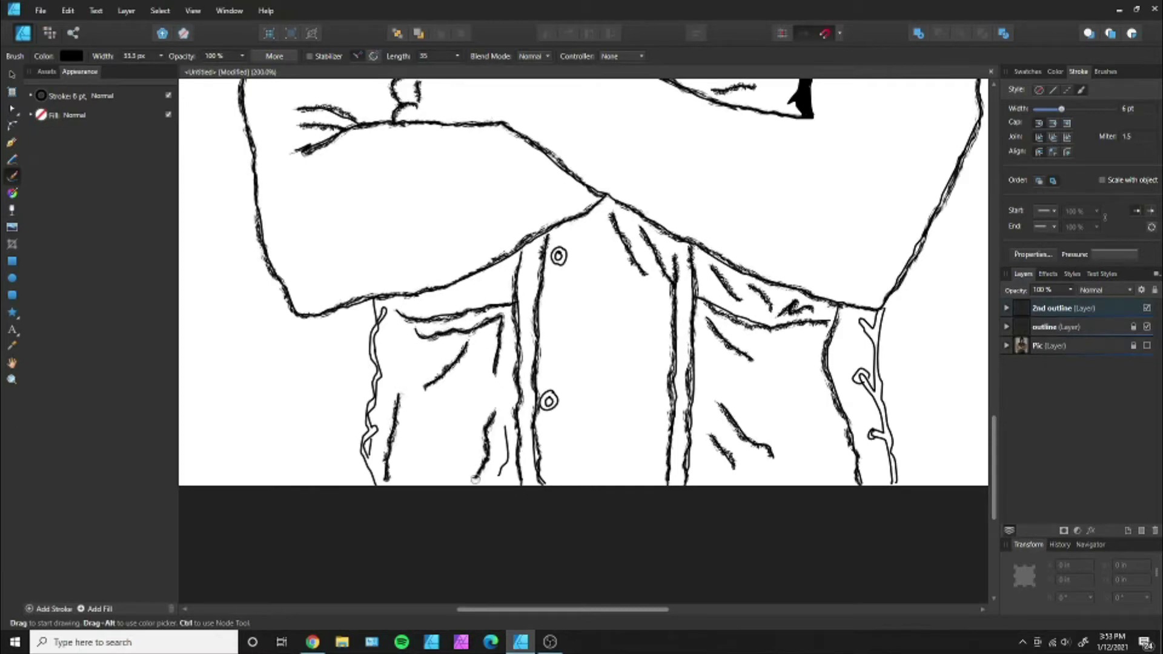
Ring the lower button and trace the wavy seam downward with rough strokes.
scroll(565, 289, up, 3)
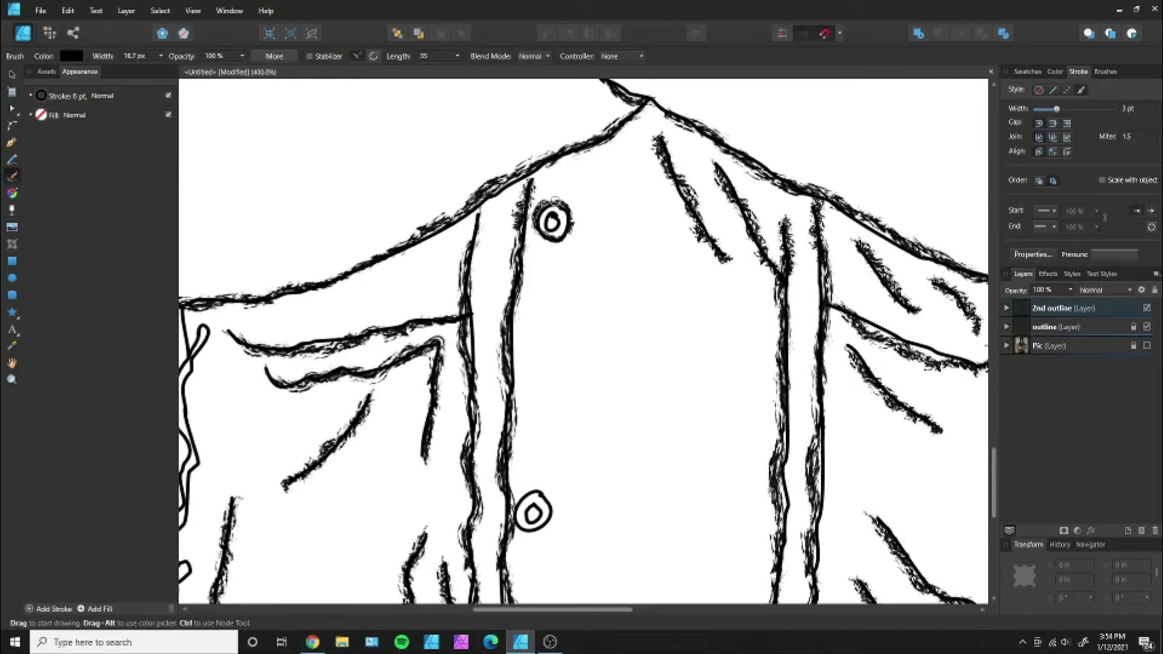
drag(533, 490, 536, 492)
scroll(583, 339, left, 5)
drag(630, 310, 640, 497)
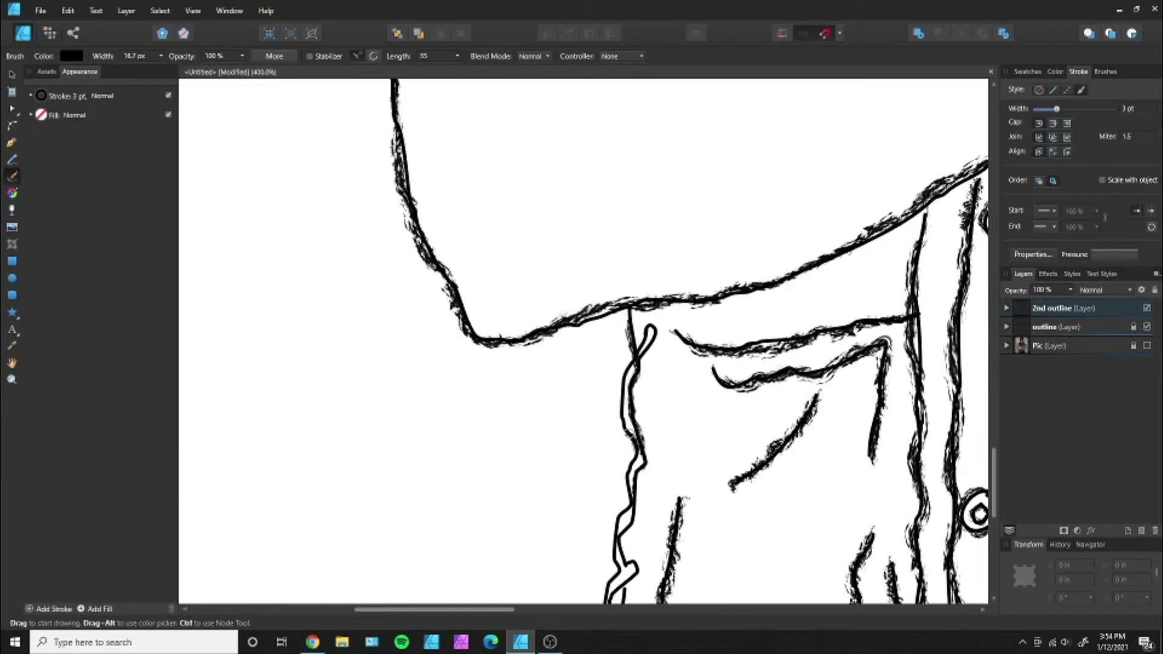
scroll(649, 380, down, 3)
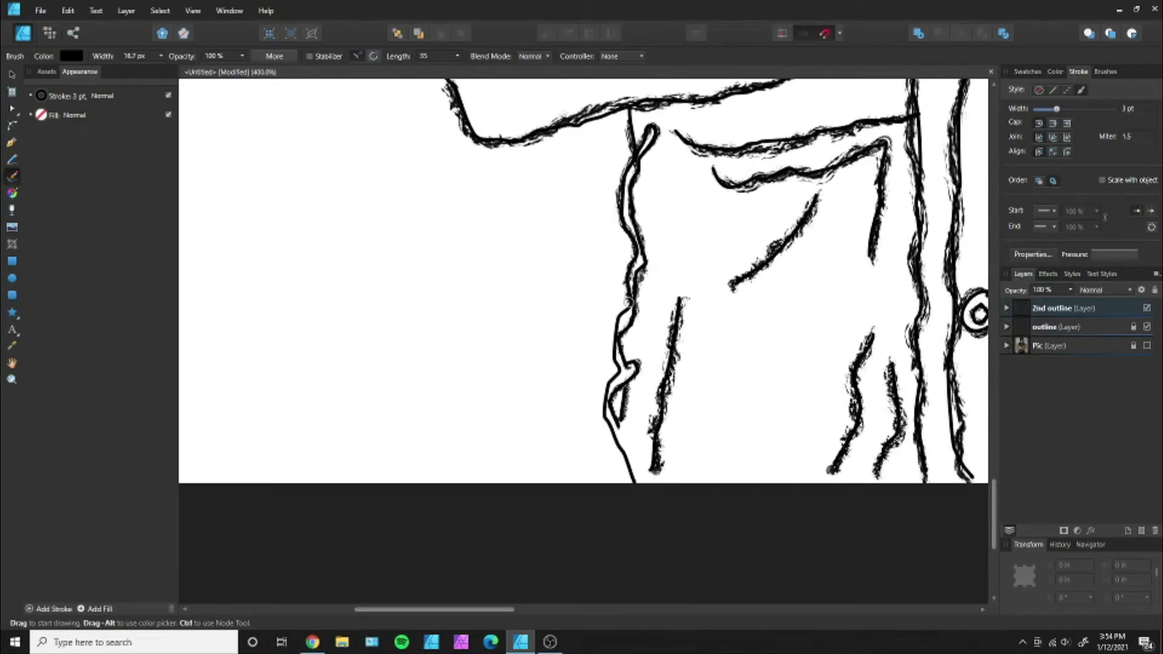
drag(630, 300, 639, 465)
Roughen the outer edge, inner edge and loop of the branch-shaped seam.
scroll(625, 255, right, 10)
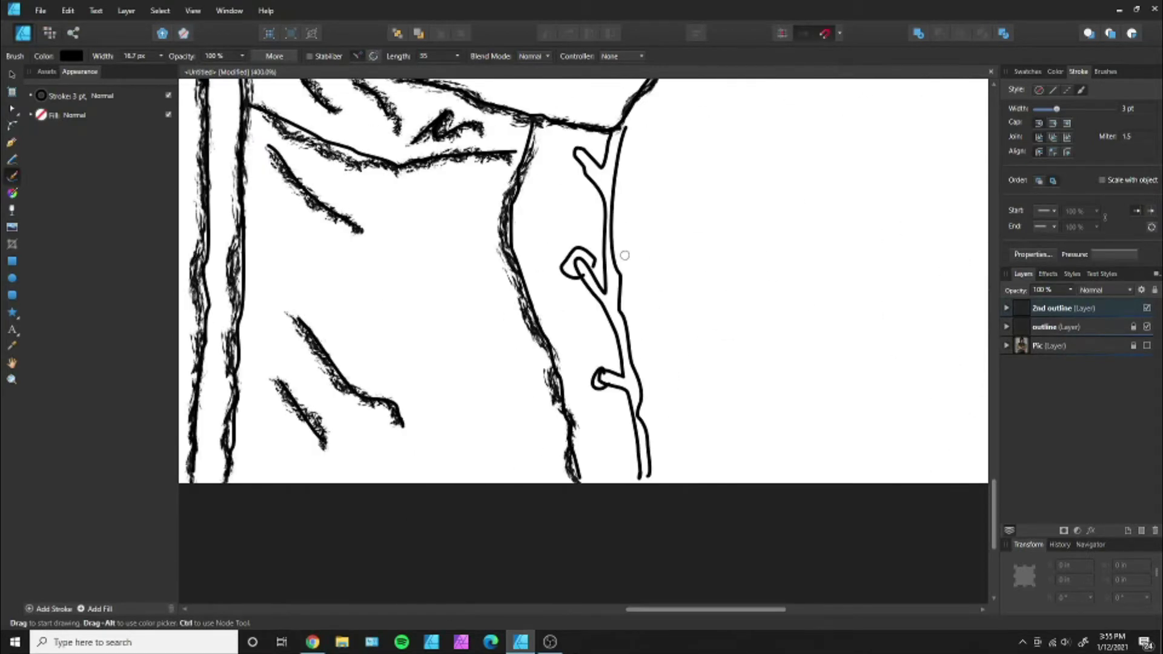
drag(624, 126, 647, 479)
drag(608, 132, 586, 246)
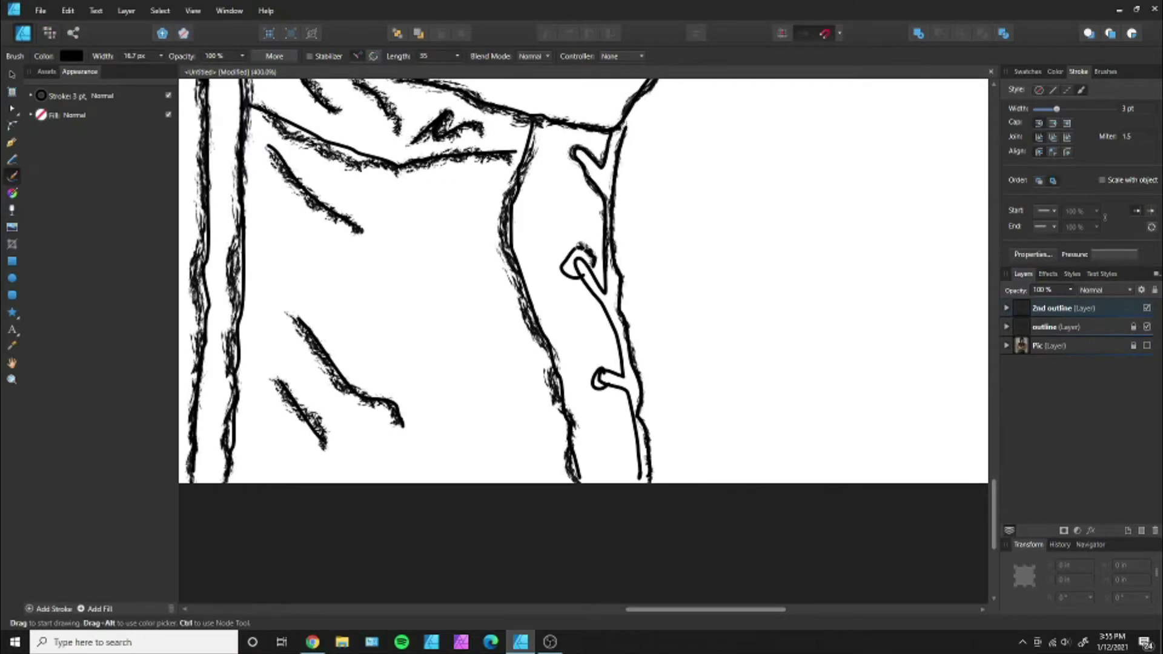
Fit the drawing in view and add a new layer named 'Color'.
key(z)
right_click(381, 307)
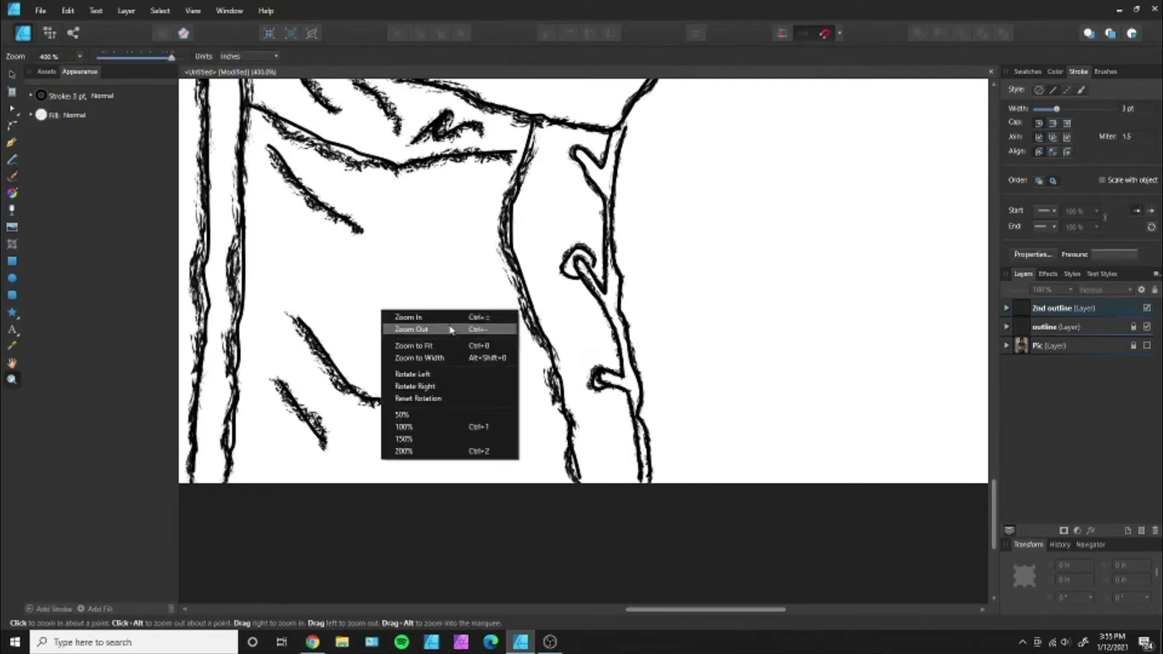
click(448, 327)
key(ctrl+shift+l)
double_click(1056, 345)
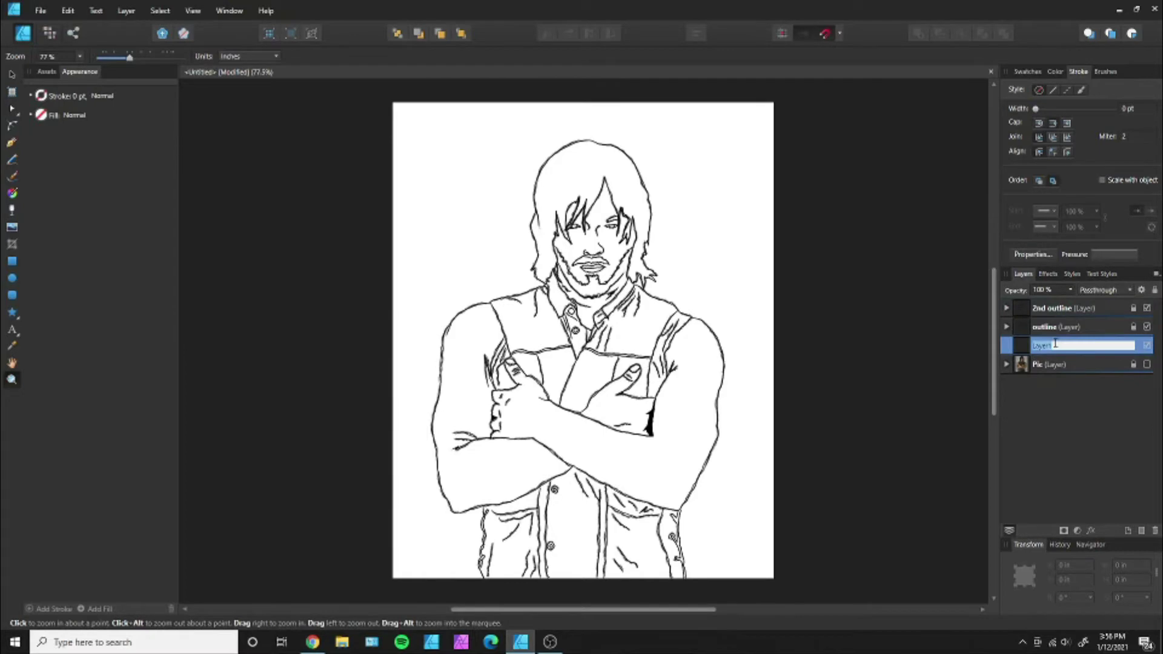
text(Color)
key(Return)
Show the reference photo, zoom to the face, and sample a grey from the hair.
click(587, 218)
click(1147, 364)
key(b)
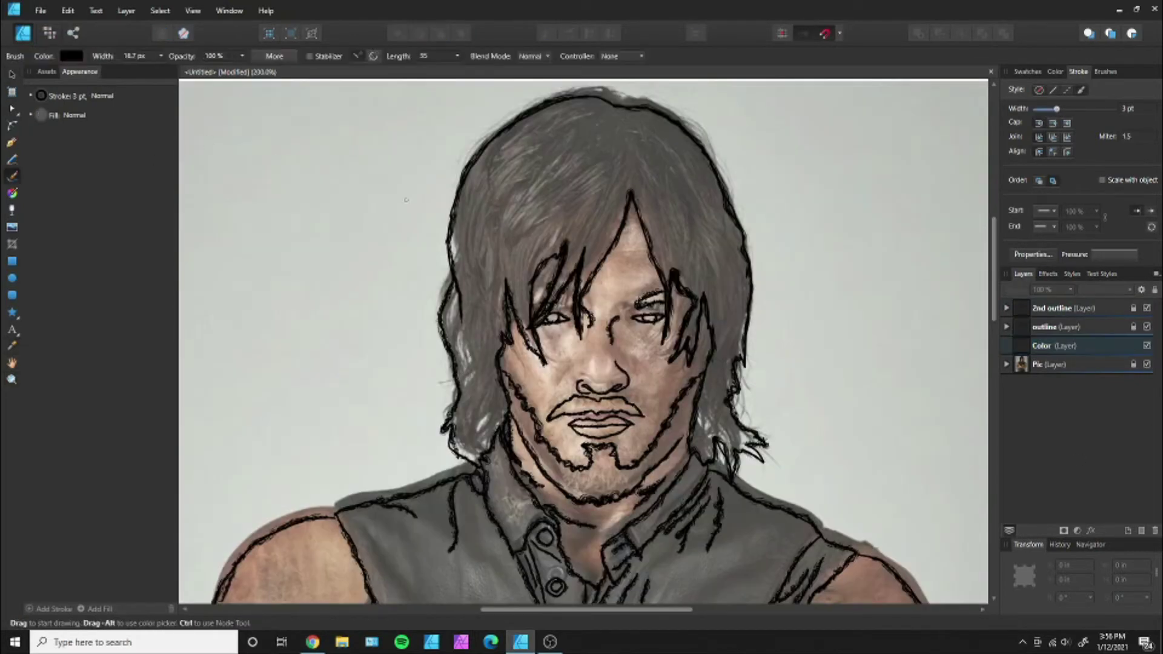
key(i)
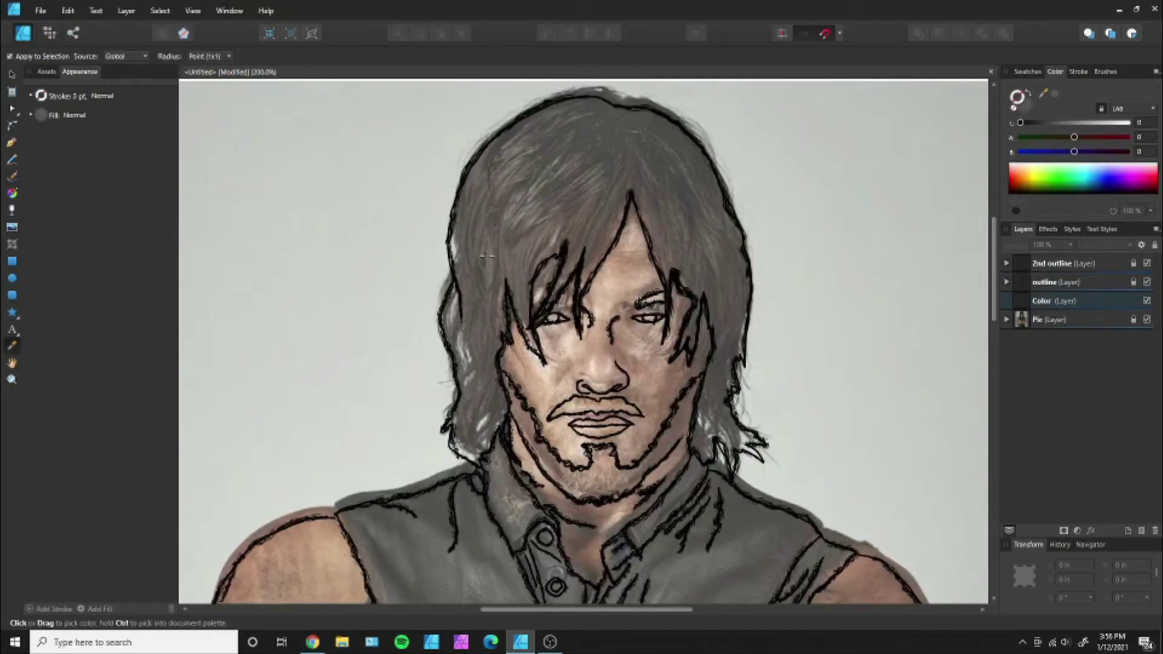
click(487, 257)
Choose a soft Watercolor brush and darken the grey paint colour.
click(1105, 71)
click(1077, 226)
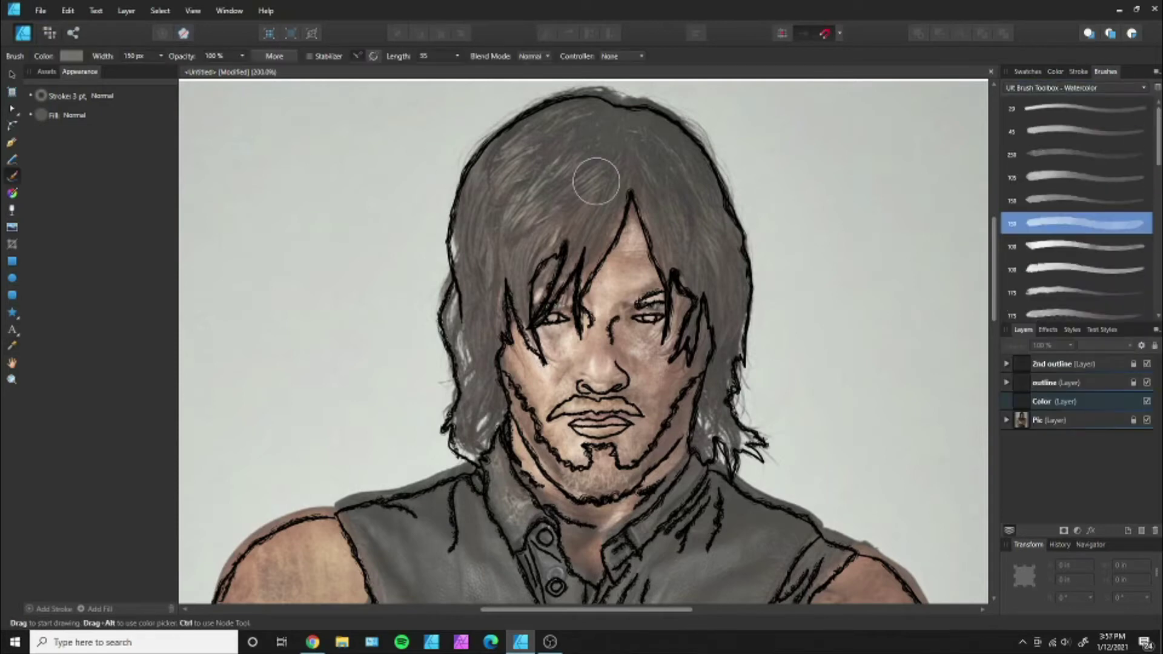
click(1055, 71)
drag(1071, 122, 1044, 122)
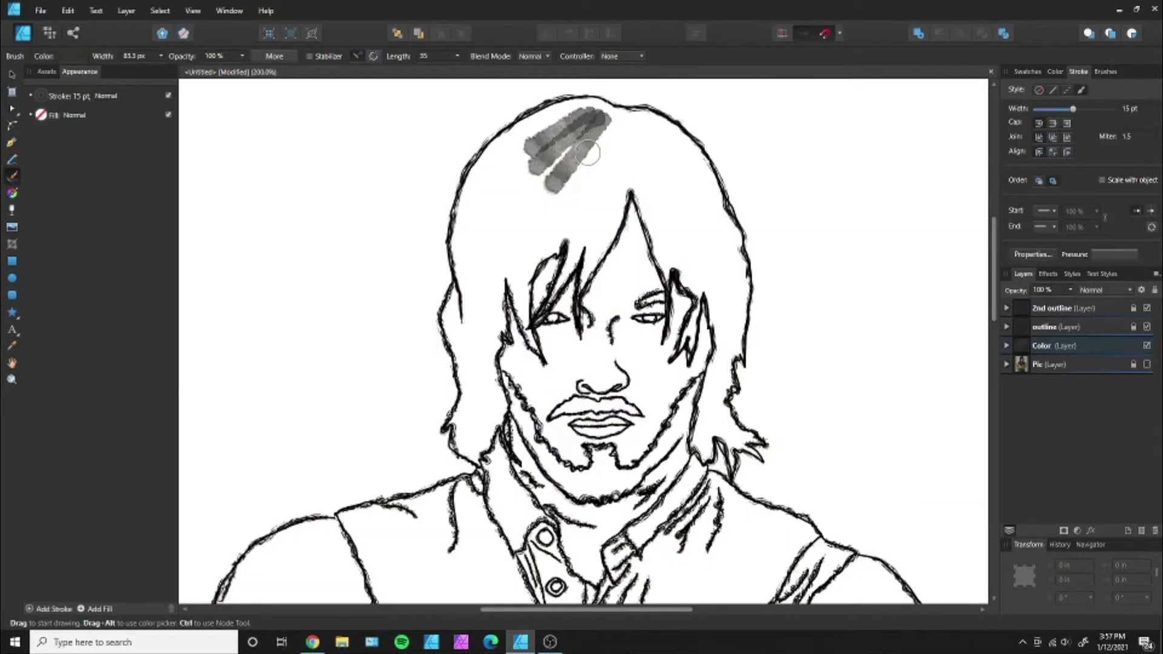
Fill the top of the hair with dark grey, then paint lighter grey across the lower hair.
mouse_move(584, 143)
mouse_down()
mouse_move(556, 191)
mouse_move(697, 182)
mouse_up()
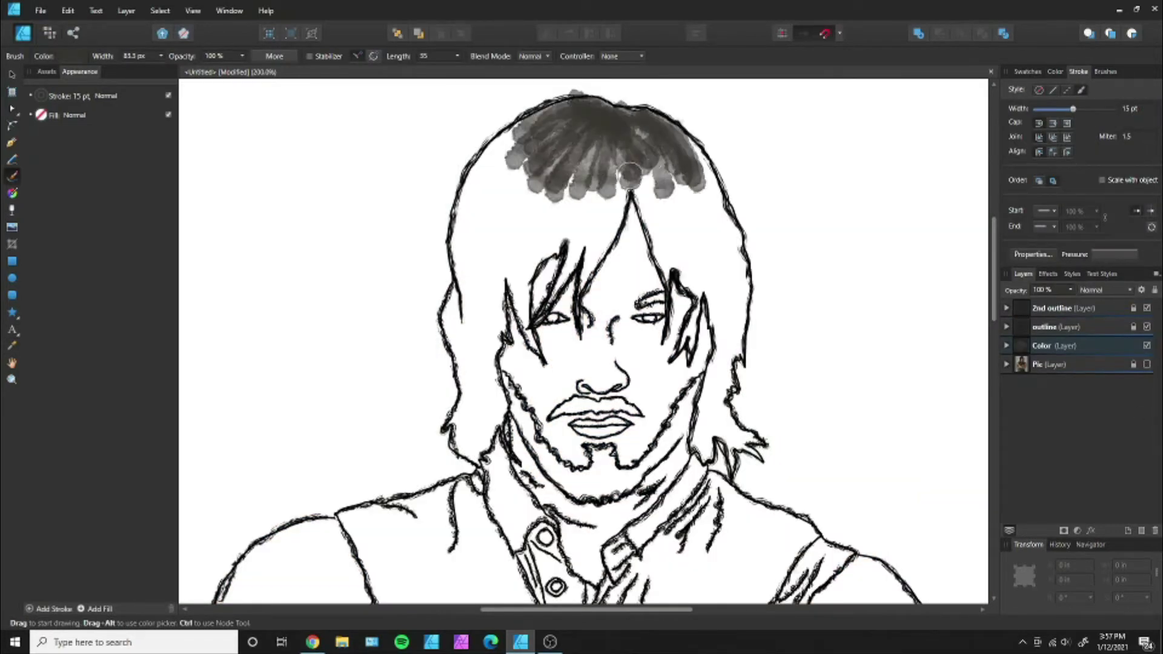
drag(527, 158, 672, 194)
mouse_move(515, 133)
mouse_down()
mouse_move(504, 185)
mouse_move(618, 212)
mouse_move(696, 200)
mouse_move(708, 218)
mouse_up()
drag(1054, 123, 1068, 123)
mouse_move(485, 157)
mouse_down()
mouse_move(466, 266)
mouse_move(690, 230)
mouse_move(733, 242)
mouse_up()
Narrow the brush and paint grey into the centre, lower-right and lower-left hair.
click(1078, 72)
drag(1090, 108, 1065, 108)
mouse_move(733, 236)
mouse_down()
mouse_move(654, 291)
mouse_move(478, 296)
mouse_up()
drag(460, 254, 515, 315)
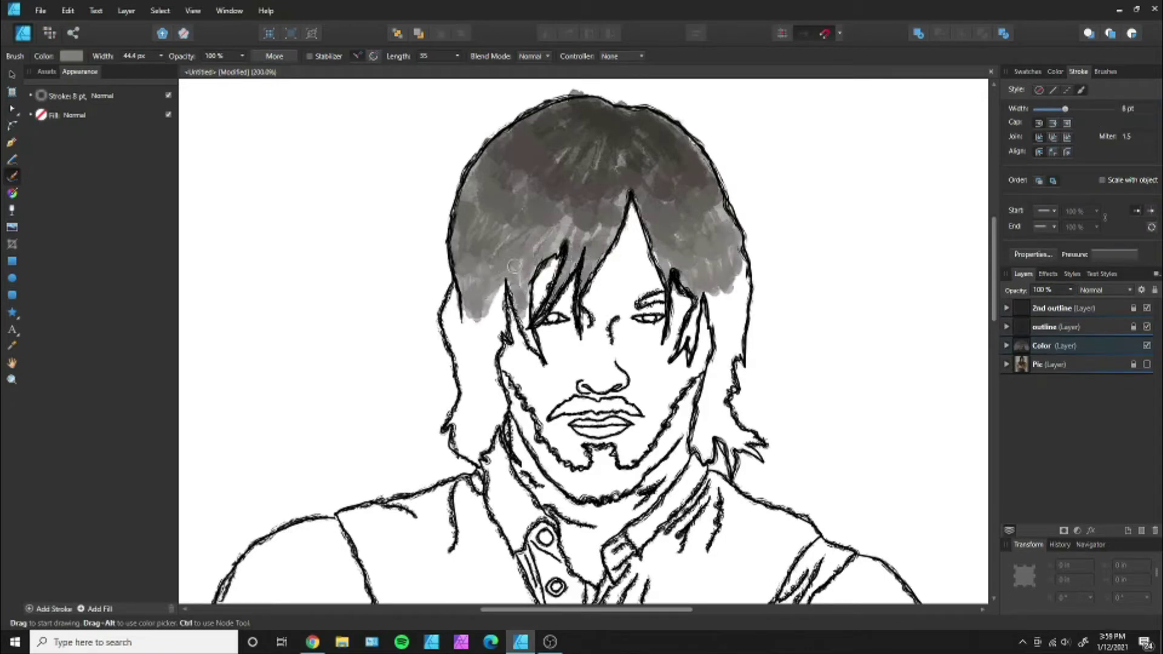
click(1055, 71)
mouse_move(448, 285)
mouse_down()
mouse_move(497, 345)
mouse_move(497, 363)
mouse_up()
Extend grey paint down the left and right hair to the lower strands.
drag(518, 285, 533, 354)
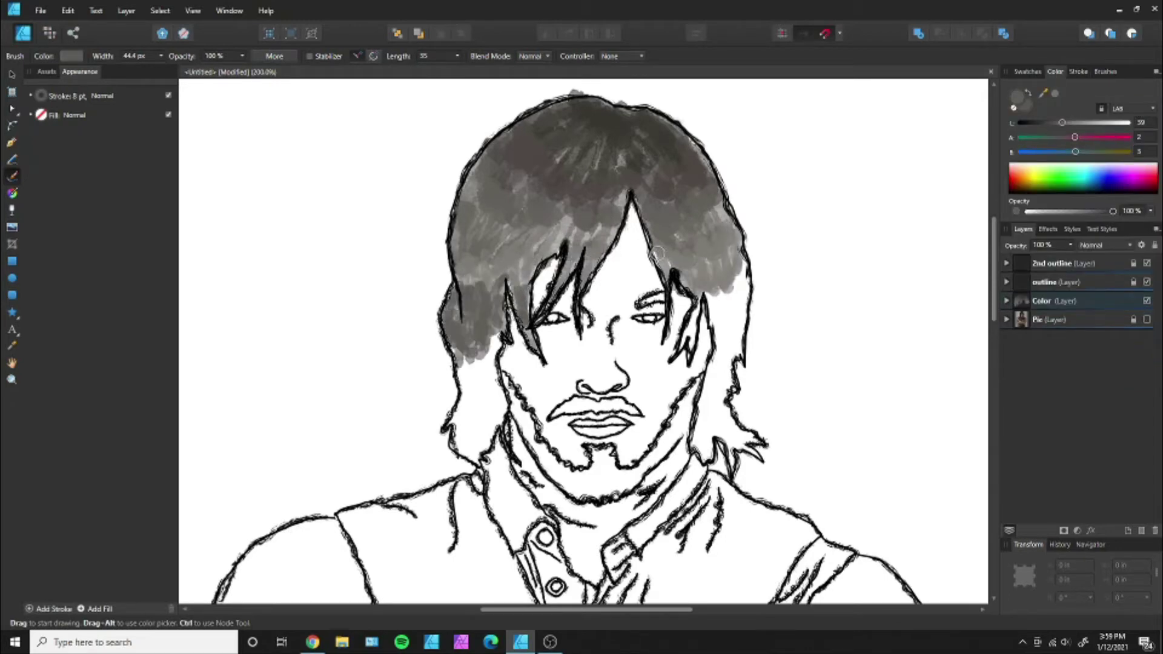
drag(660, 254, 720, 303)
mouse_move(727, 261)
mouse_down()
mouse_move(744, 288)
mouse_move(715, 382)
mouse_up()
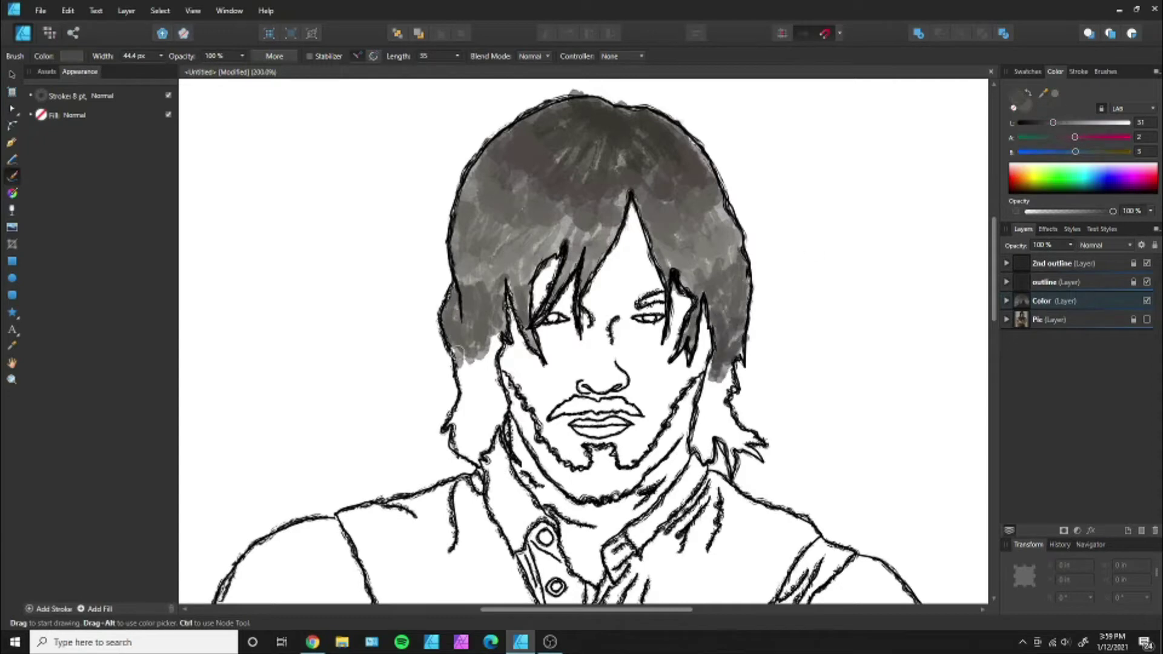
drag(461, 333, 497, 409)
drag(745, 303, 721, 339)
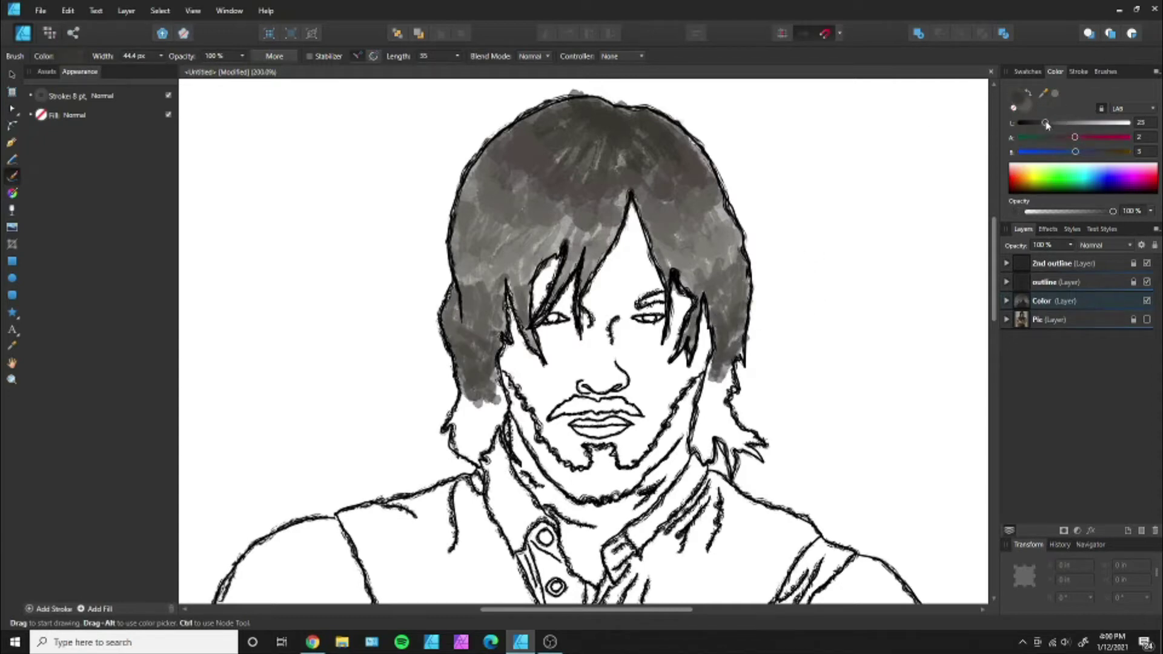
Paint darker grey on the lower left and right hair strands.
drag(463, 394, 497, 460)
drag(514, 357, 485, 448)
mouse_move(706, 393)
mouse_down()
mouse_move(706, 451)
mouse_move(724, 411)
mouse_move(740, 441)
mouse_up()
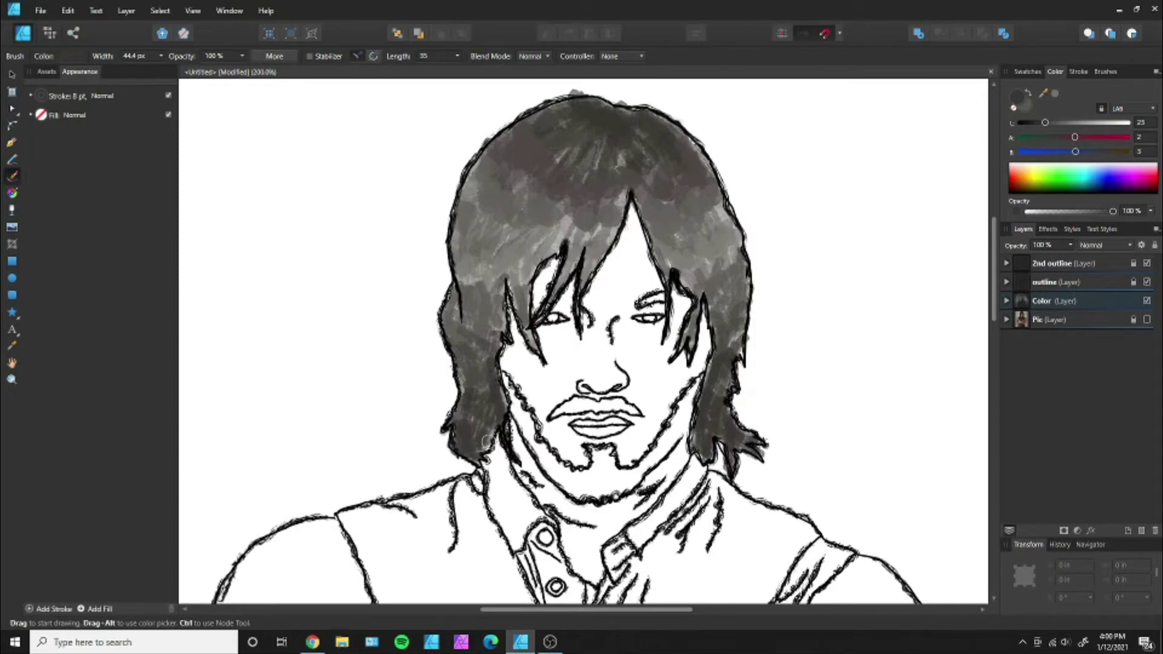
Show the reference photo, sample its forehead skin tone, and paint the forehead with it.
click(1147, 319)
key(i)
scroll(606, 424, up, 3)
scroll(622, 234, down, 1)
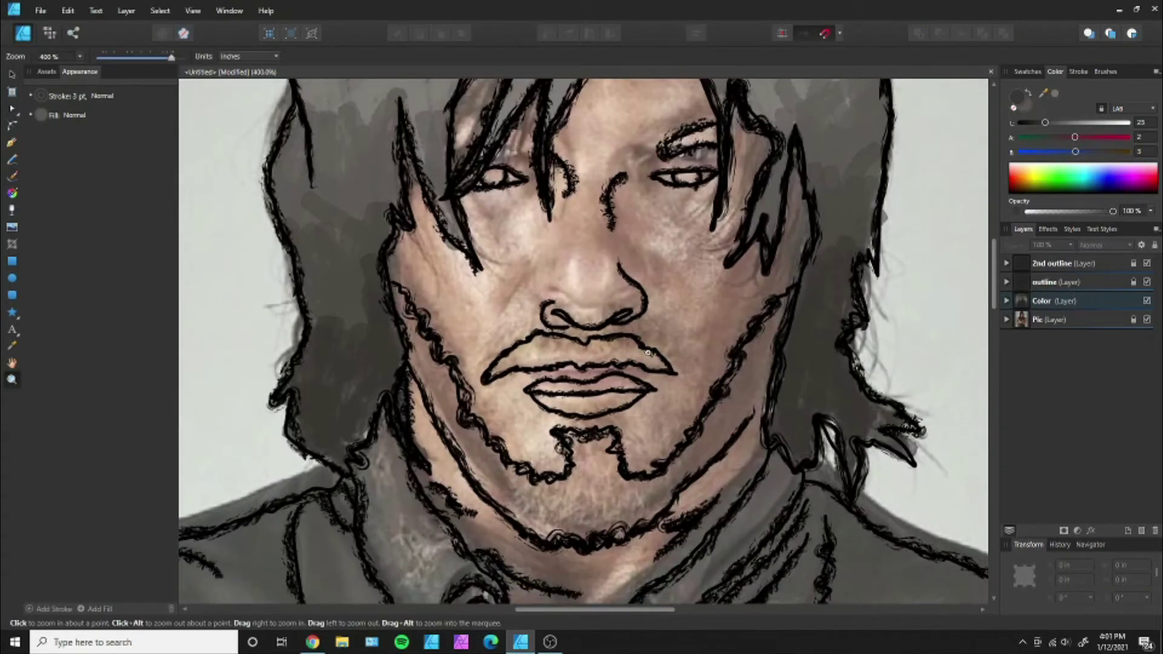
scroll(622, 234, up, 3)
click(665, 265)
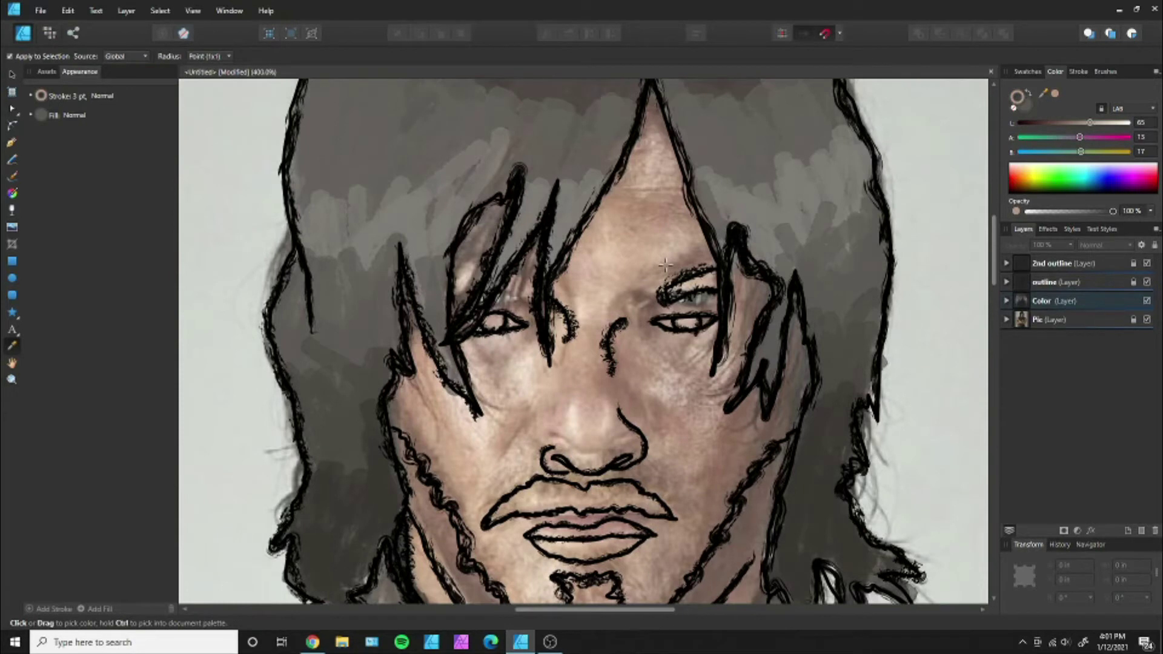
key(b)
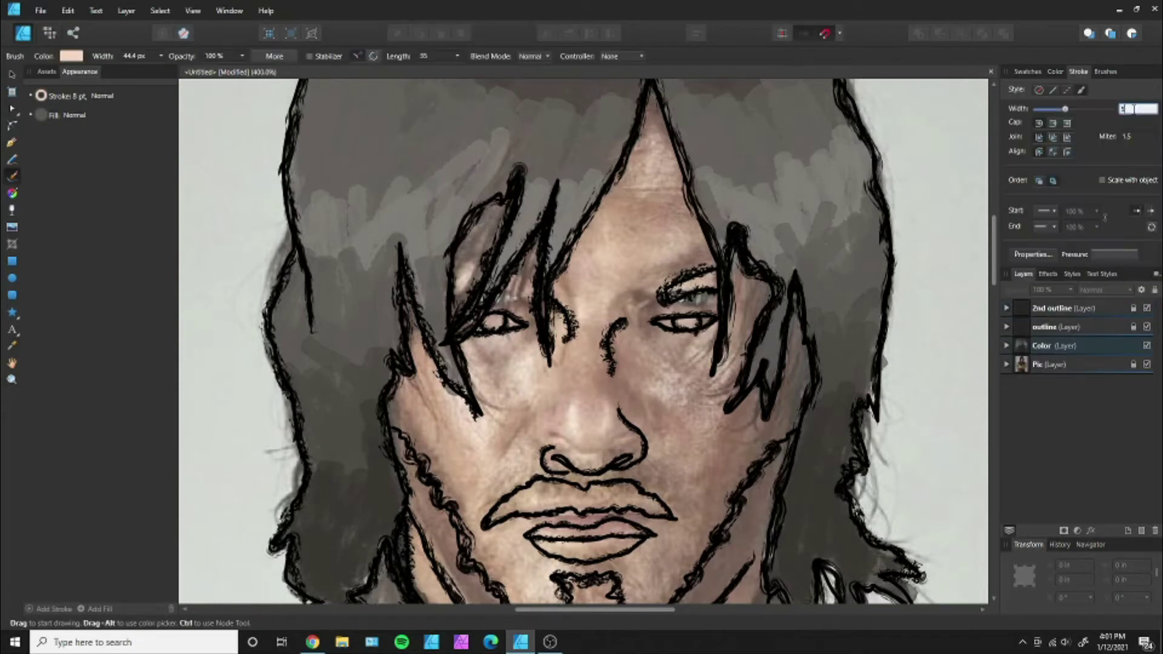
drag(642, 145, 673, 200)
drag(698, 264, 642, 230)
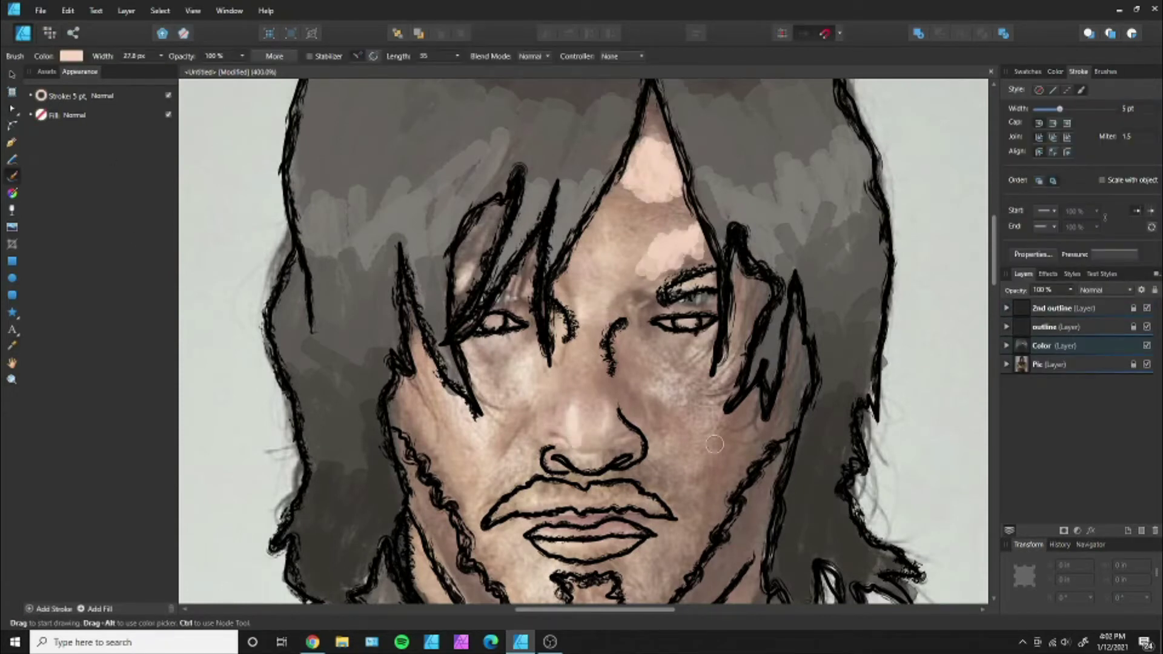
Fit the picture in view and brush skin tone over the left and right cheeks on the Color layer.
key(v)
click(832, 318)
key(ctrl+0)
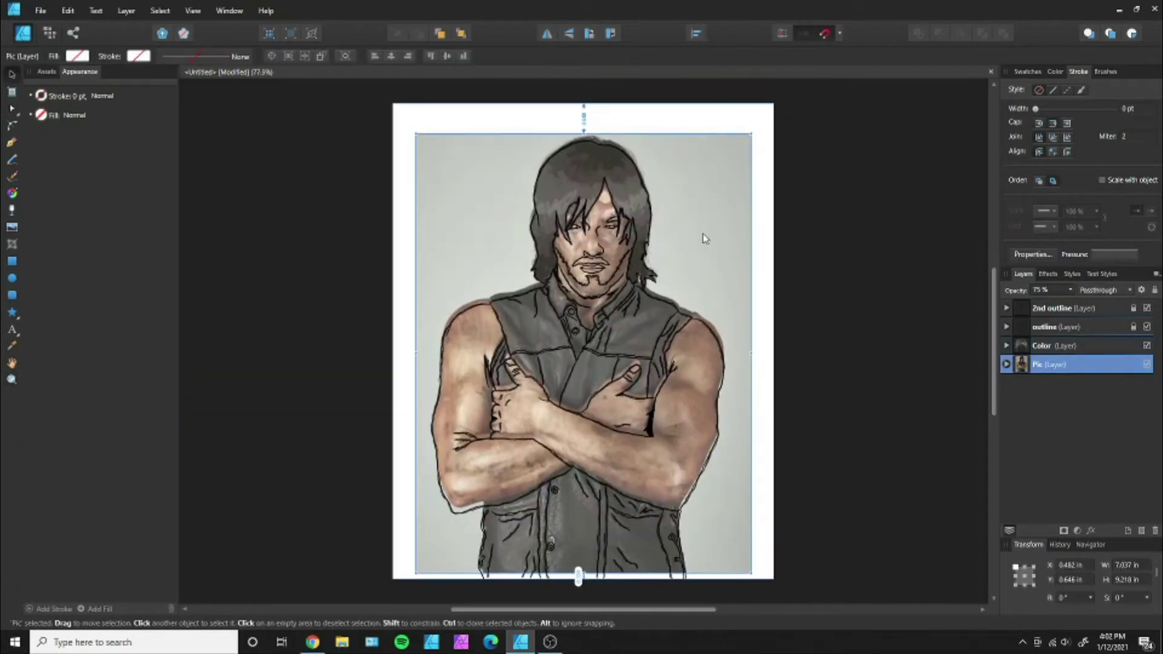
click(1054, 345)
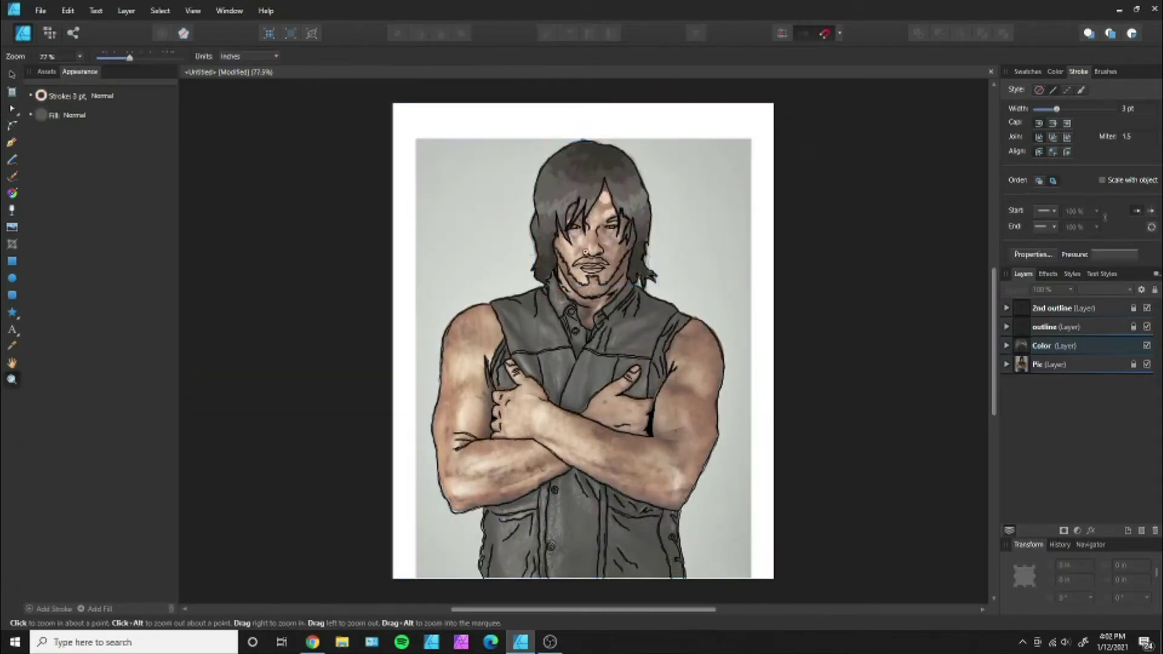
scroll(599, 218, up, 5)
key(b)
mouse_move(490, 276)
mouse_down()
mouse_move(478, 321)
mouse_move(524, 435)
mouse_up()
mouse_move(579, 313)
mouse_down()
mouse_move(642, 297)
mouse_move(654, 315)
mouse_move(666, 290)
mouse_up()
Darken the skin colour and paint the right jaw and the forehead between hair strands.
click(1055, 72)
drag(1108, 123, 1098, 123)
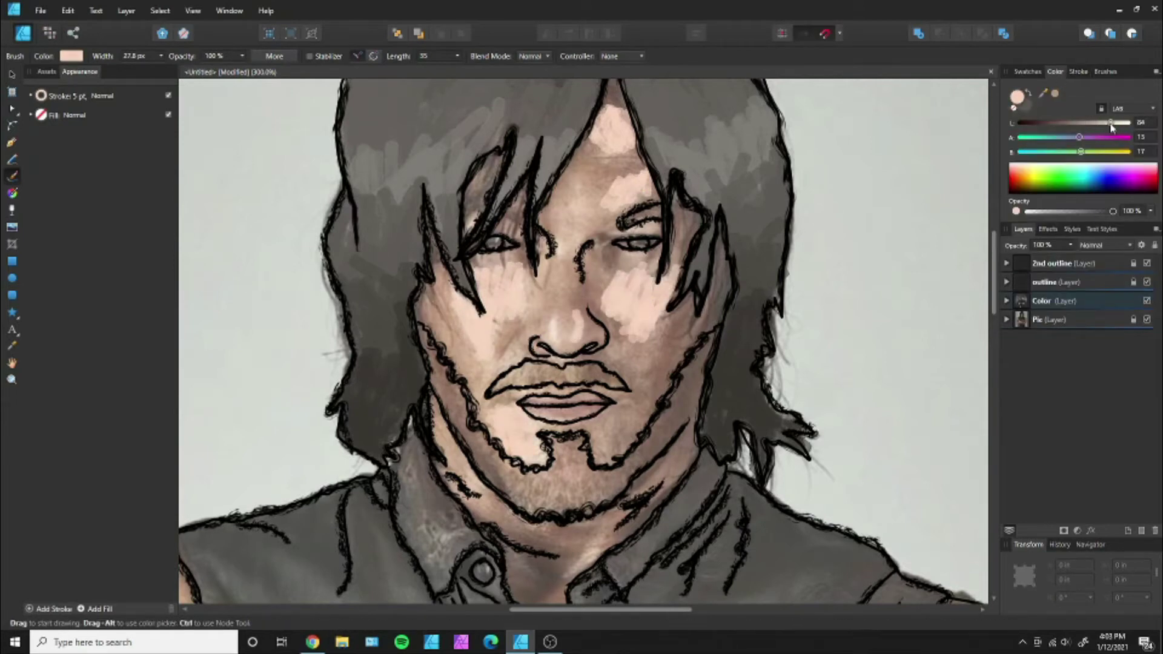
mouse_move(676, 362)
mouse_down()
mouse_move(648, 376)
mouse_move(605, 454)
mouse_up()
drag(557, 157, 617, 167)
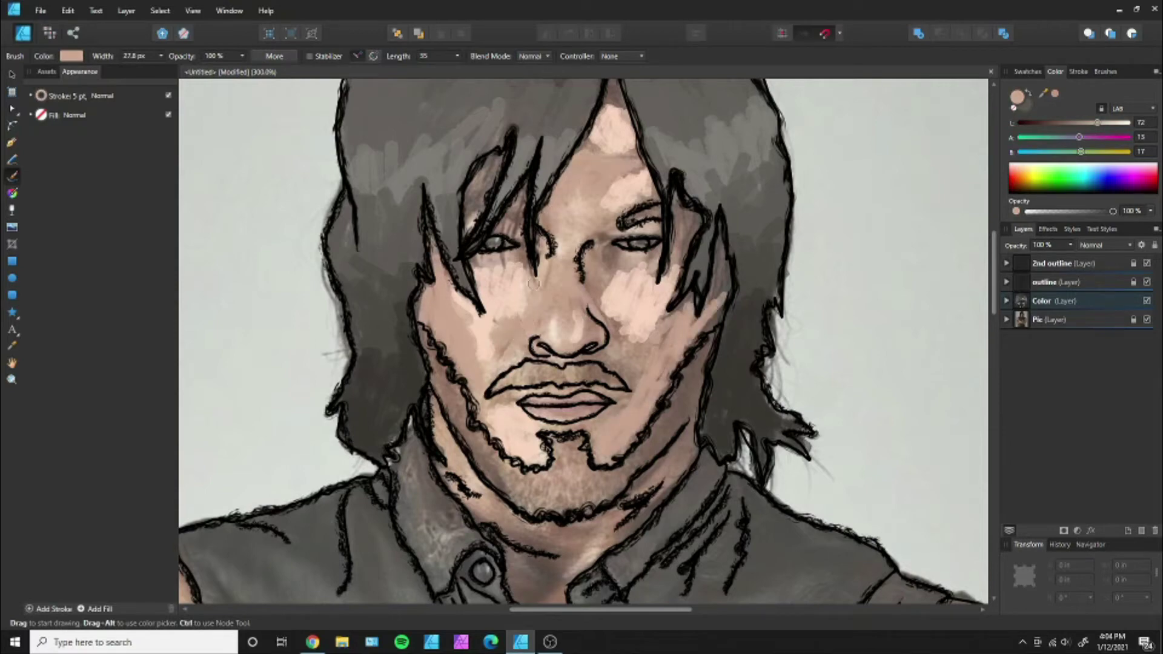
scroll(533, 284, up, 3)
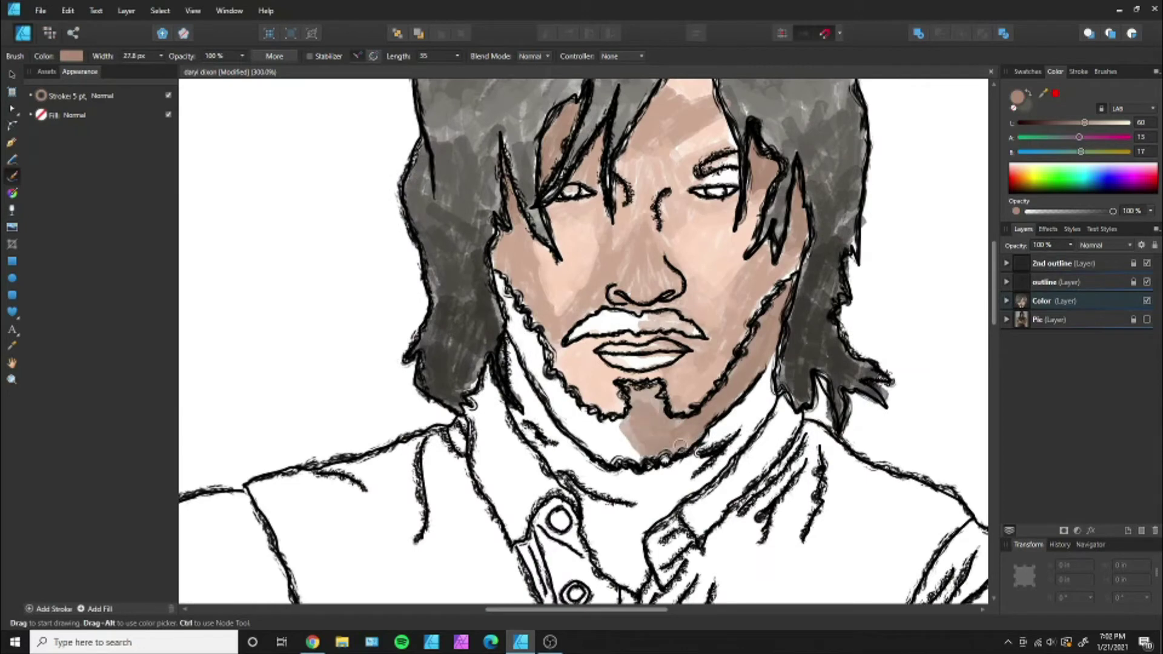
Fill the jaw and chin with skin tone, then shade the beard and moustache with sampled grey-brown.
drag(681, 446, 642, 394)
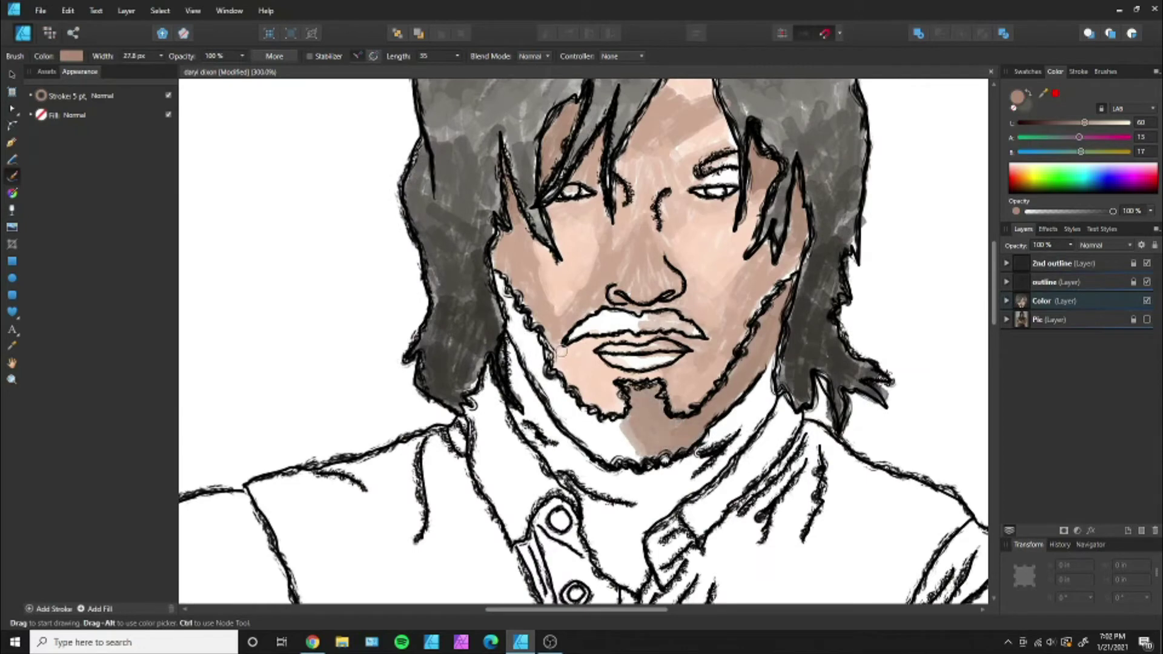
mouse_move(496, 278)
mouse_down()
mouse_move(533, 370)
mouse_move(600, 449)
mouse_move(564, 416)
mouse_move(605, 448)
mouse_move(645, 451)
mouse_up()
key(i)
click(502, 296)
key(b)
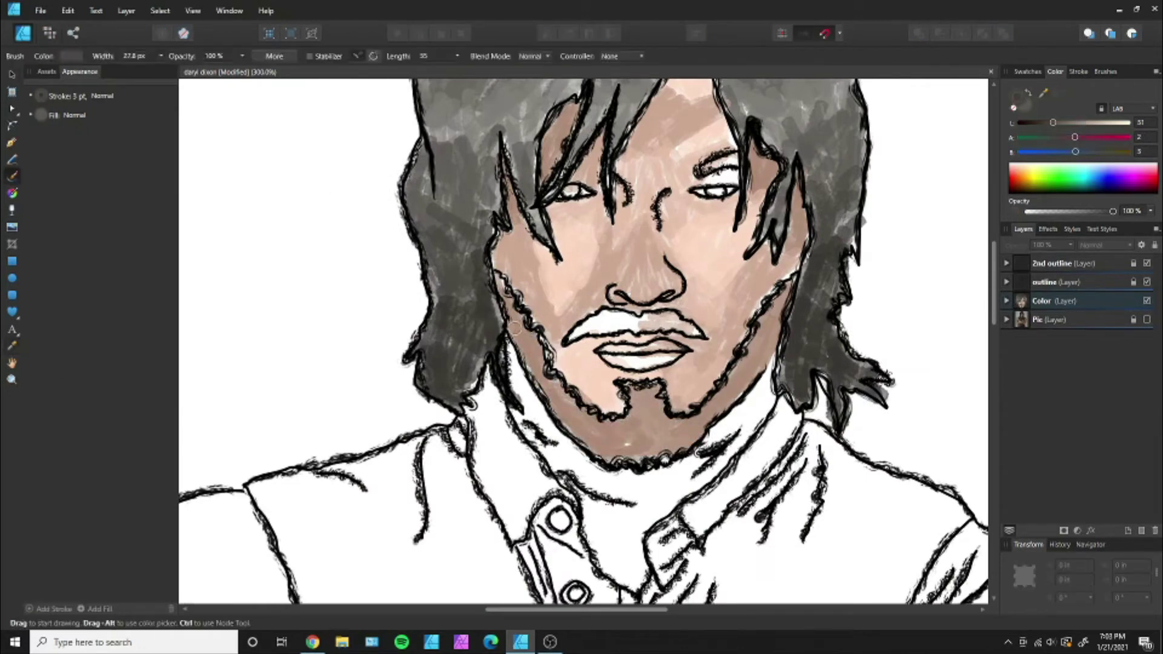
mouse_move(502, 297)
mouse_down()
mouse_move(582, 424)
mouse_move(636, 448)
mouse_move(662, 400)
mouse_move(715, 418)
mouse_move(787, 285)
mouse_up()
drag(576, 324, 702, 330)
Resample a face skin tone, darken it slightly, and brush it onto the forehead.
key(i)
click(678, 175)
key(b)
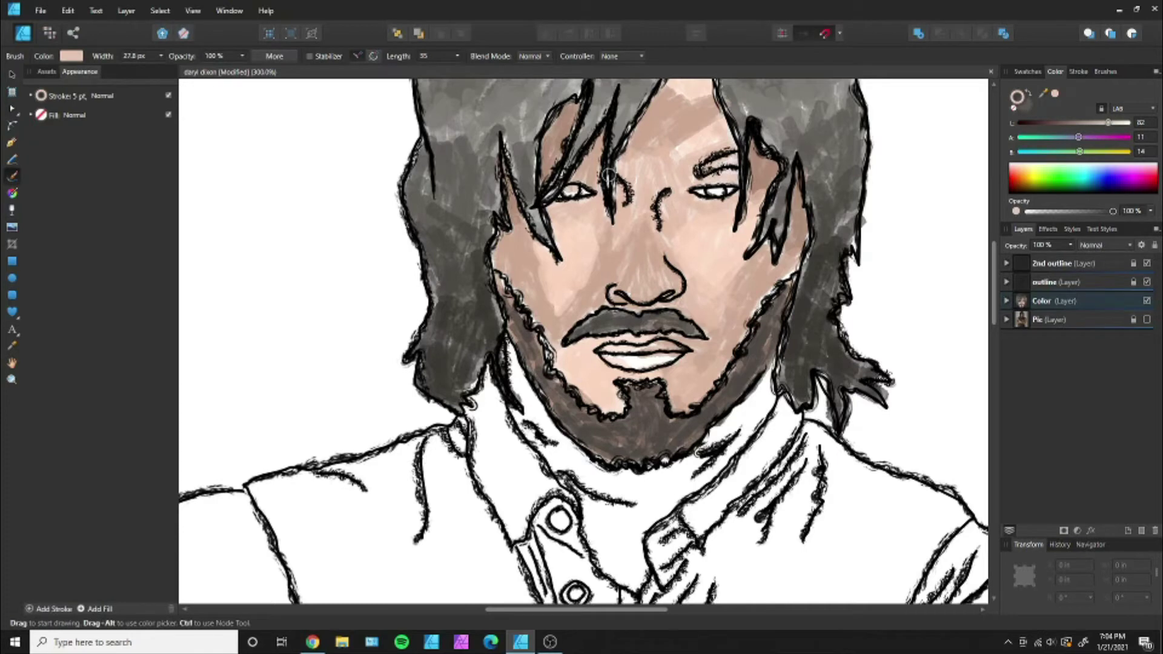
mouse_move(1108, 122)
mouse_down()
mouse_move(1083, 122)
mouse_move(1121, 123)
mouse_up()
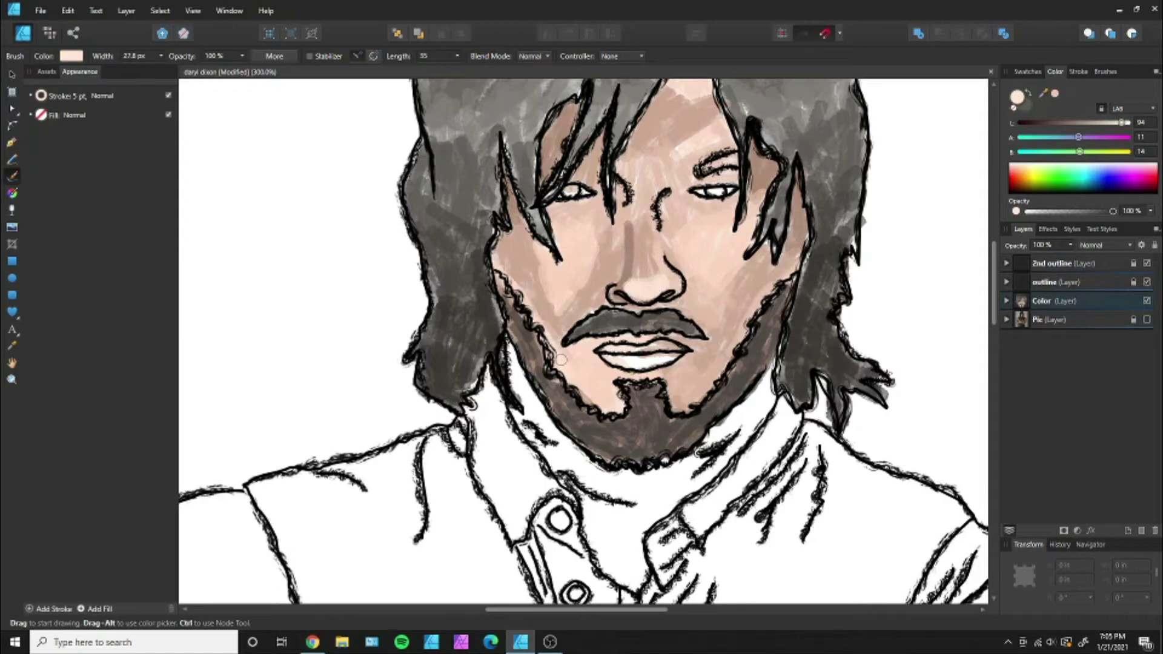
scroll(633, 229, up, 4)
drag(682, 206, 705, 244)
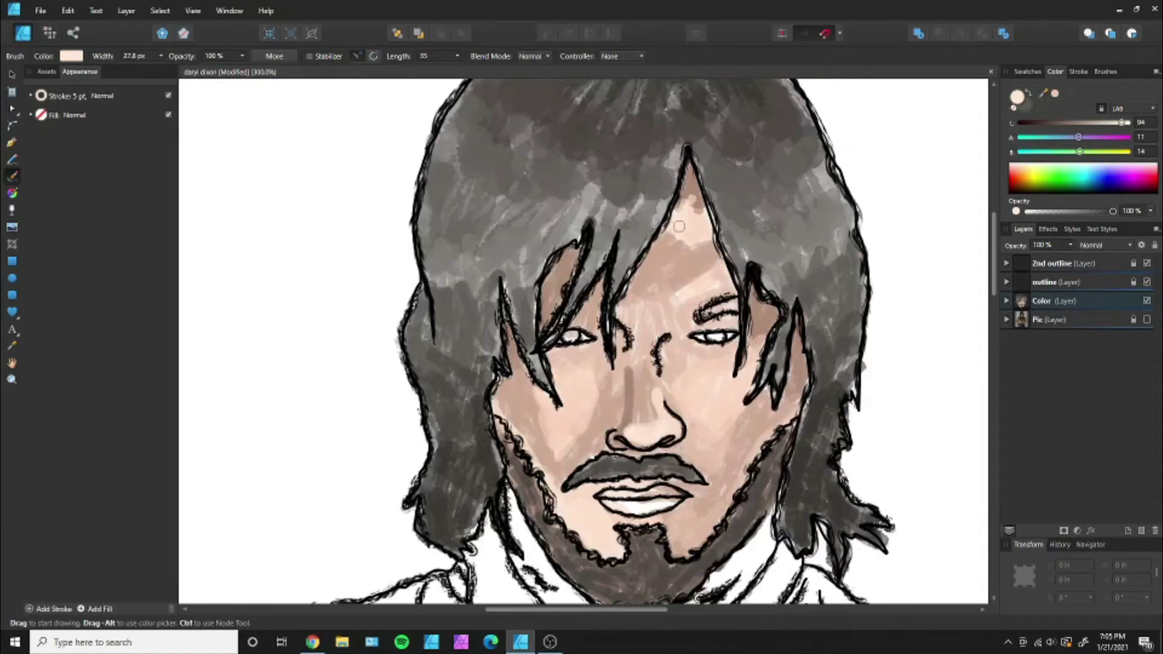
Paint sampled lighter skin between the hair strands, down the cheek, and over the nose-bridge shading.
alt+click(698, 200)
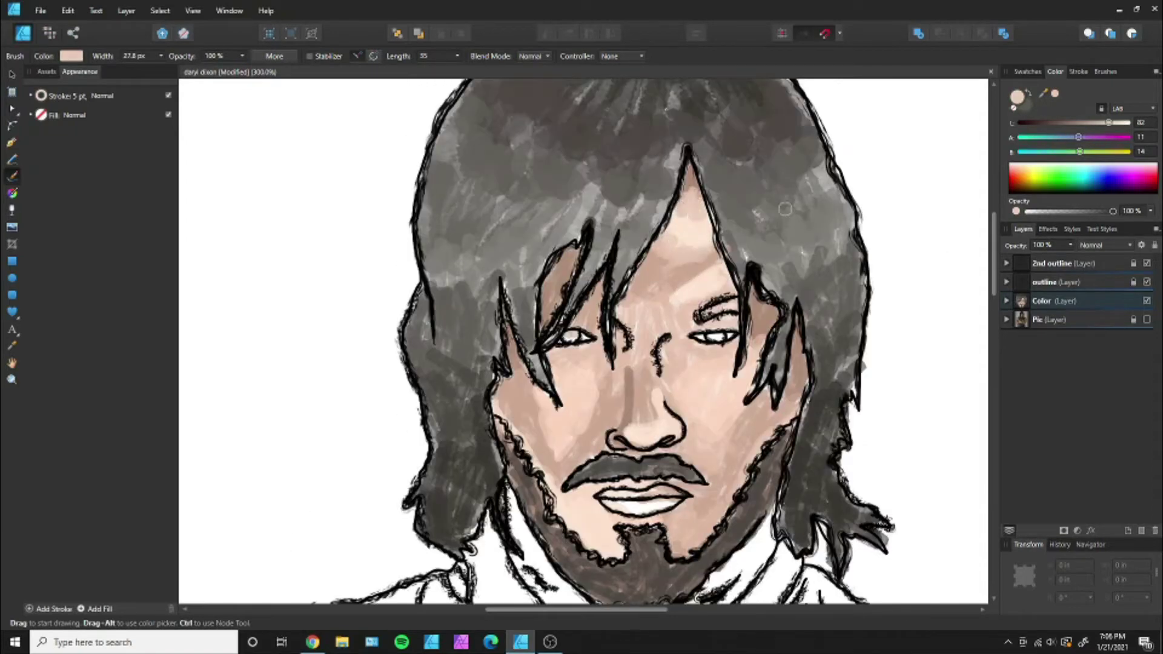
drag(1106, 122, 1118, 122)
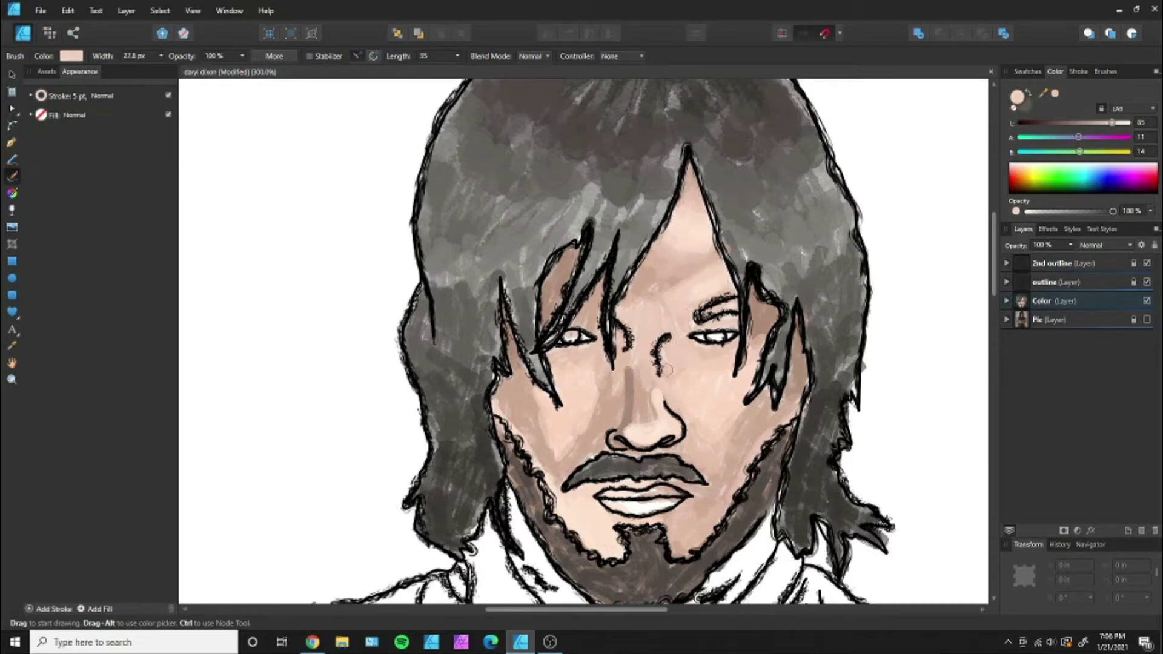
alt+click(652, 292)
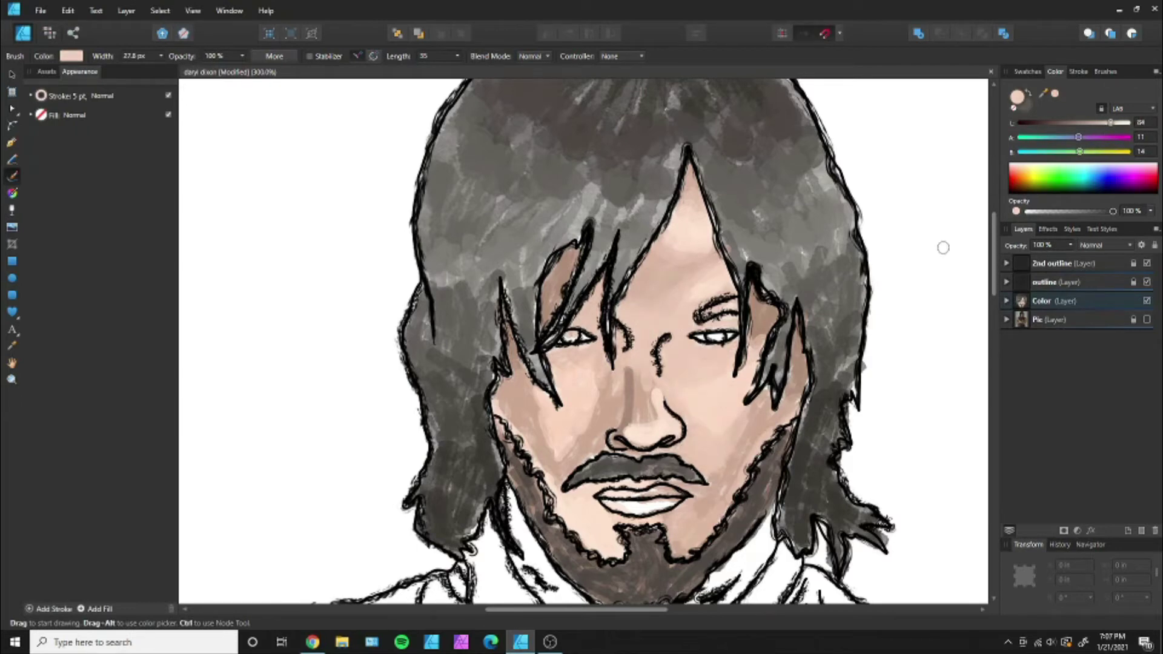
alt+click(757, 327)
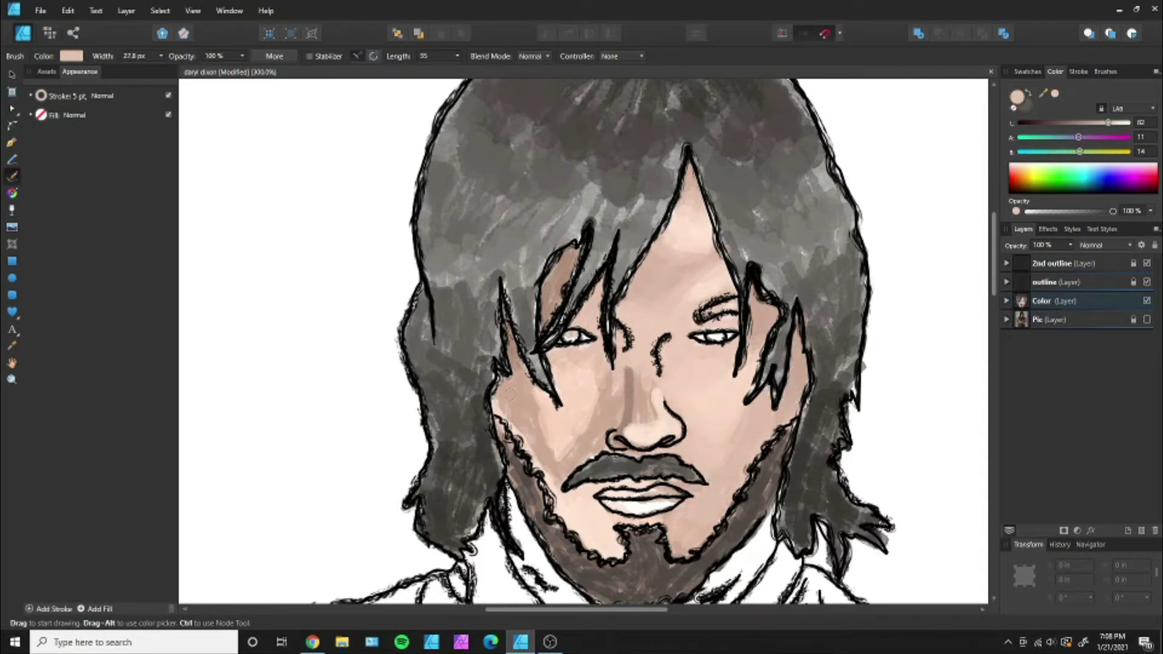
drag(511, 394, 559, 295)
mouse_move(525, 404)
mouse_down()
mouse_move(554, 462)
mouse_move(601, 449)
mouse_up()
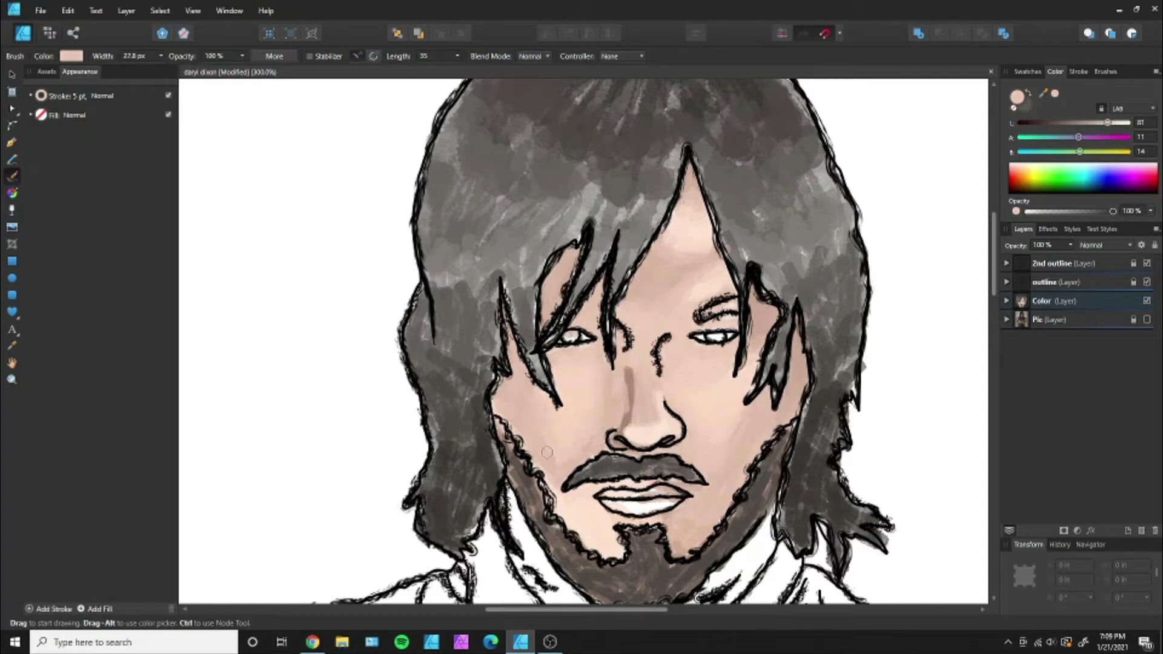
drag(1108, 123, 1094, 123)
drag(625, 433, 628, 384)
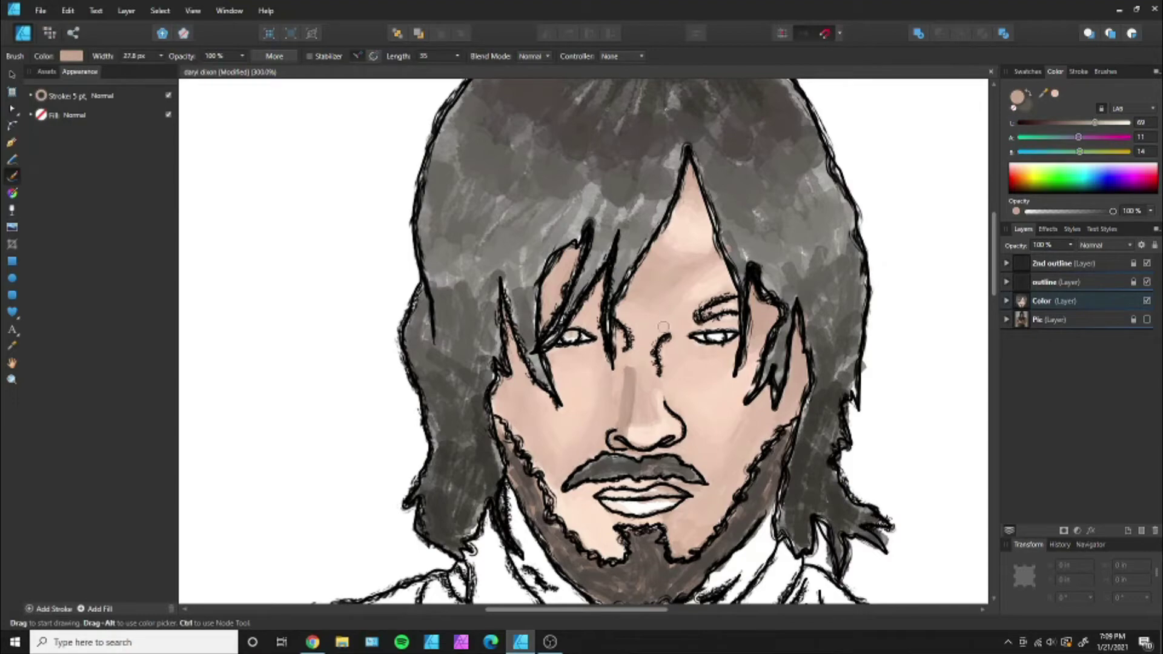
Sample the neck skin colour from the reference photo, then hide the photo again.
scroll(658, 333, down, 3)
scroll(657, 332, down, 3)
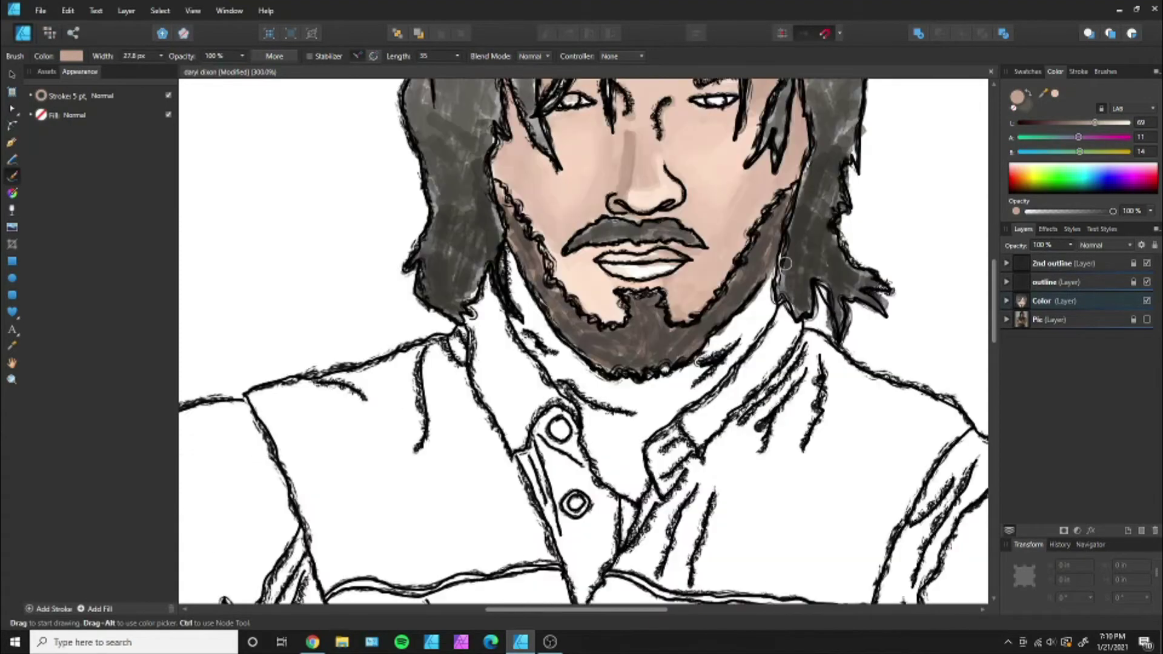
scroll(658, 332, down, 3)
click(1147, 319)
key(i)
click(681, 279)
click(1147, 319)
key(b)
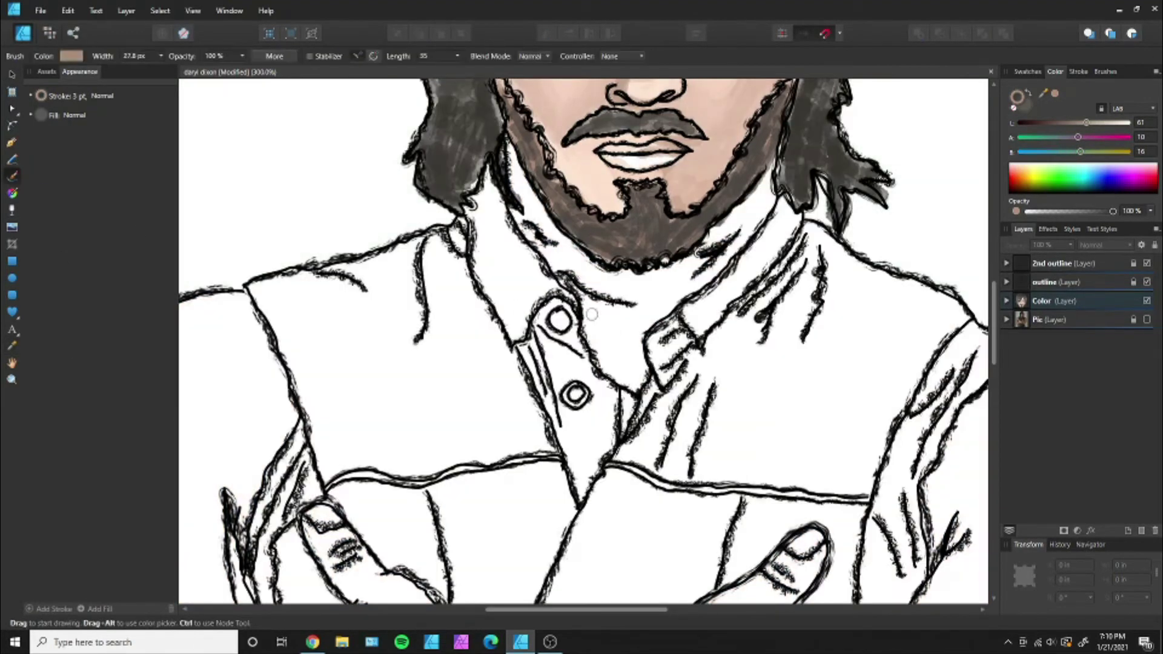
Paint the neck tan, with darker shading at the bottom and colour extended toward the collar.
mouse_move(585, 297)
mouse_down()
mouse_move(624, 369)
mouse_move(642, 372)
mouse_move(613, 313)
mouse_up()
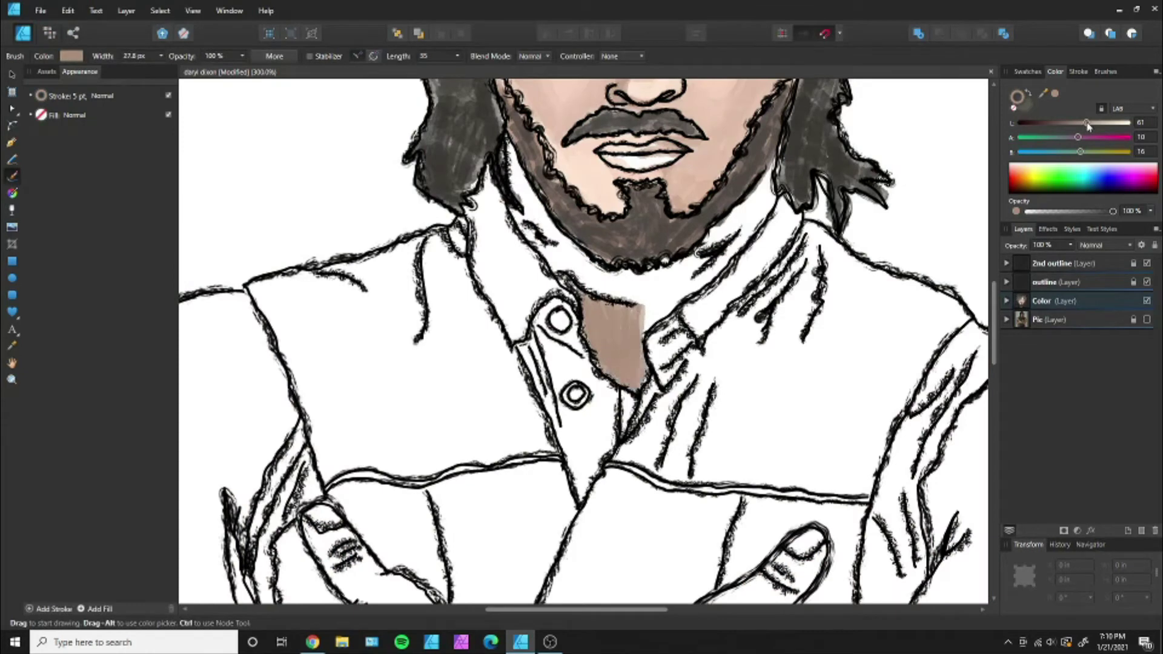
drag(1087, 123, 1080, 123)
drag(603, 357, 632, 381)
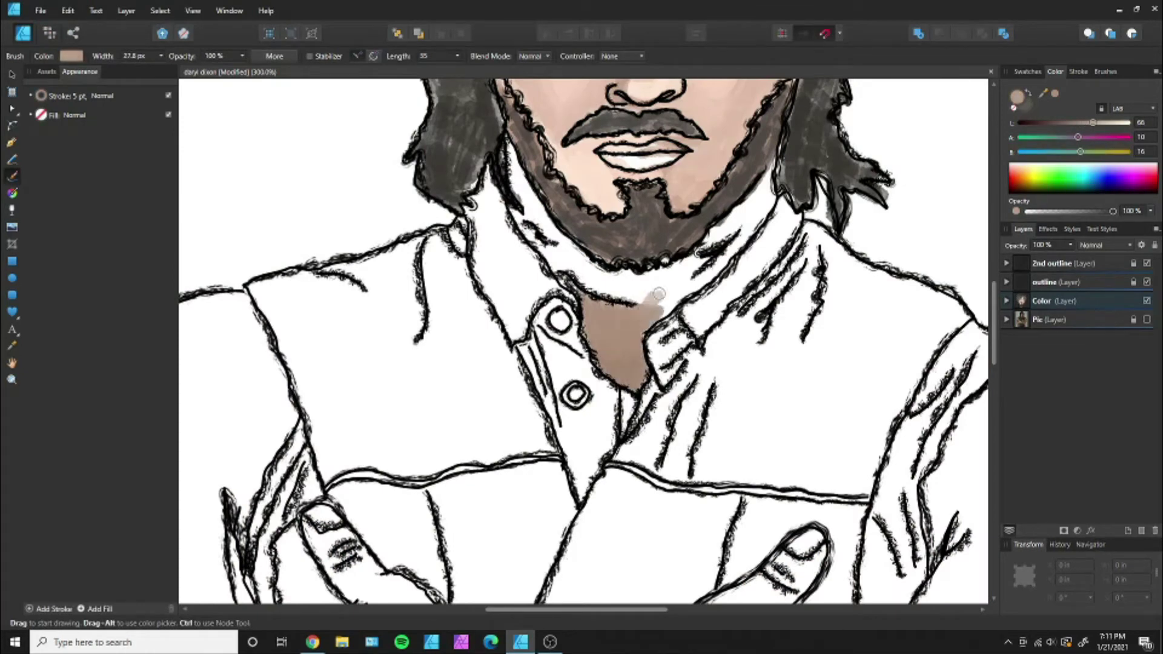
drag(648, 316, 727, 249)
mouse_move(645, 292)
mouse_down()
mouse_move(591, 289)
mouse_move(610, 290)
mouse_up()
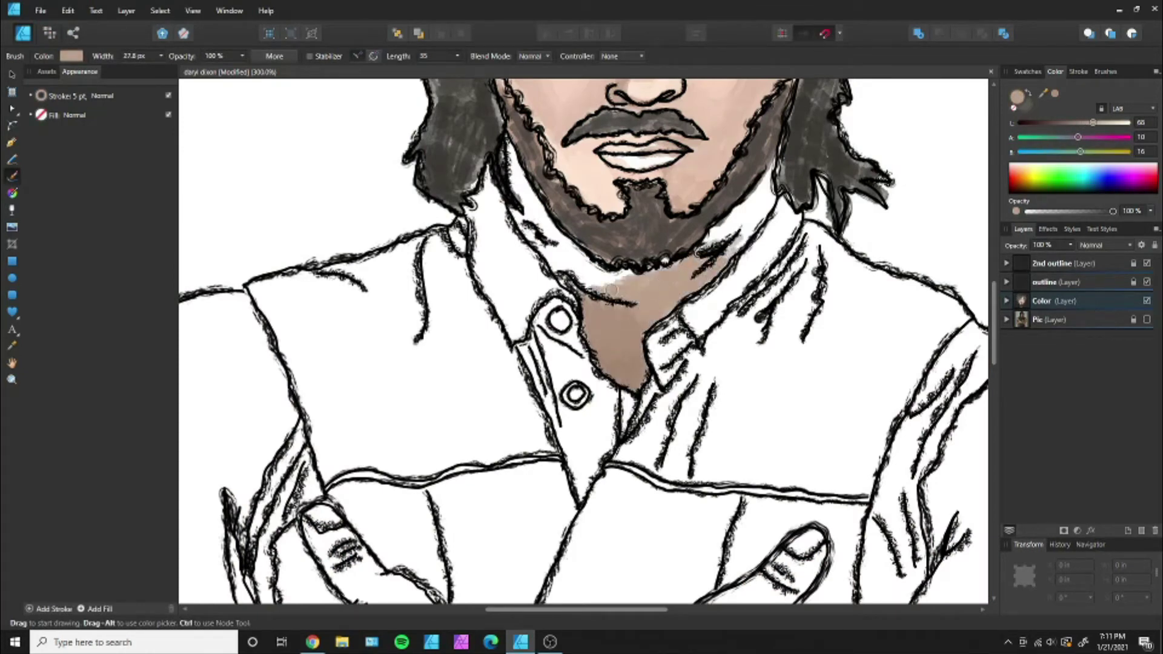
Paint a lighter skin tone just under the beard and zoom to fit the whole drawing.
drag(1093, 123, 1107, 122)
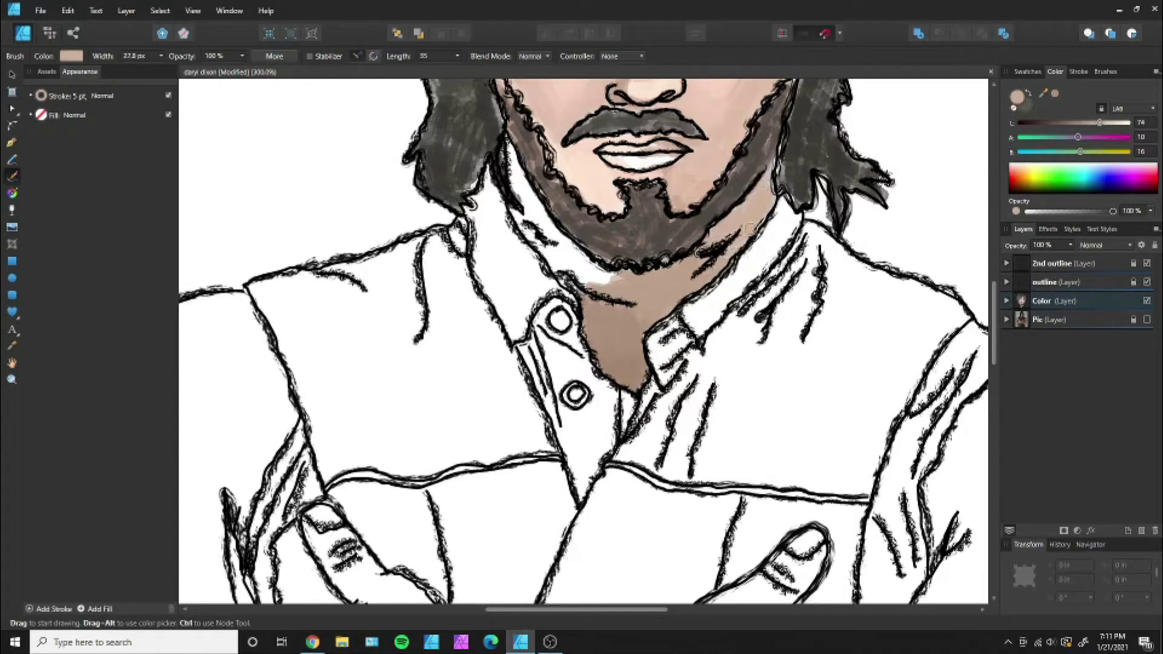
mouse_move(581, 270)
mouse_down()
mouse_move(624, 282)
mouse_move(590, 260)
mouse_up()
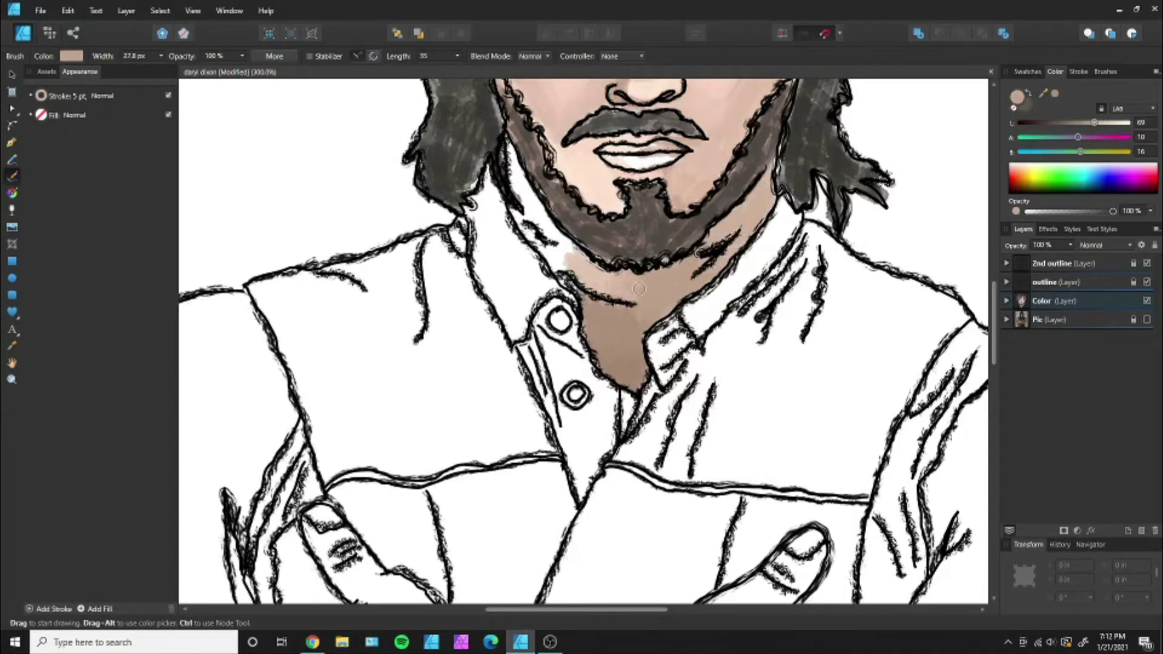
drag(1101, 123, 1119, 123)
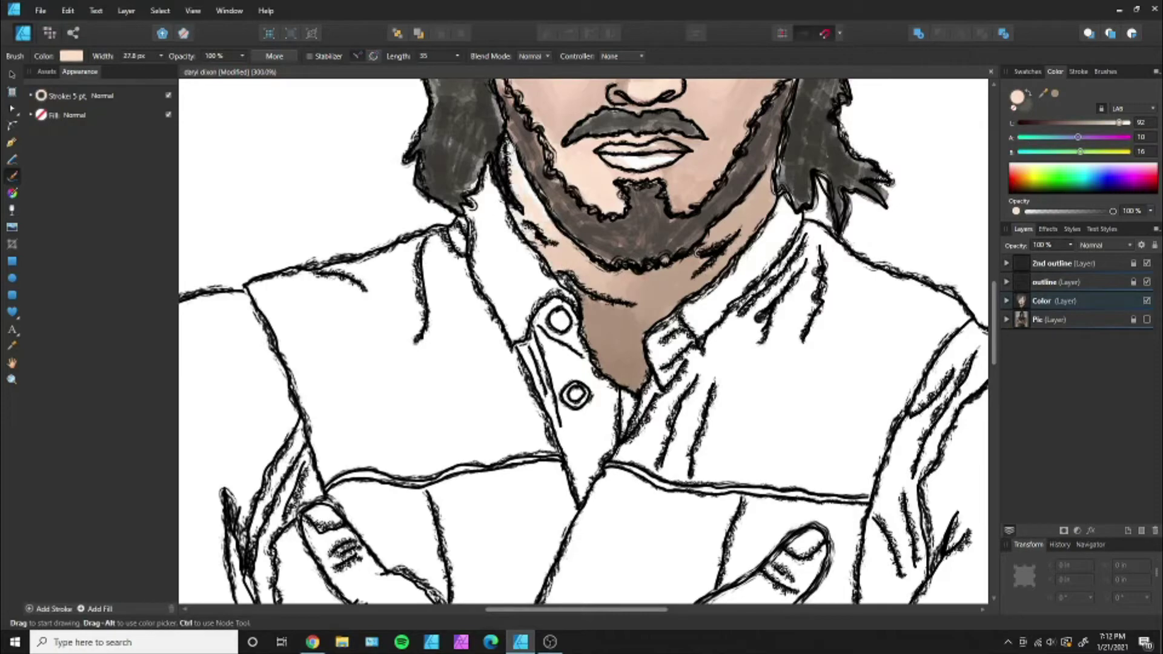
key(z)
key(ctrl+0)
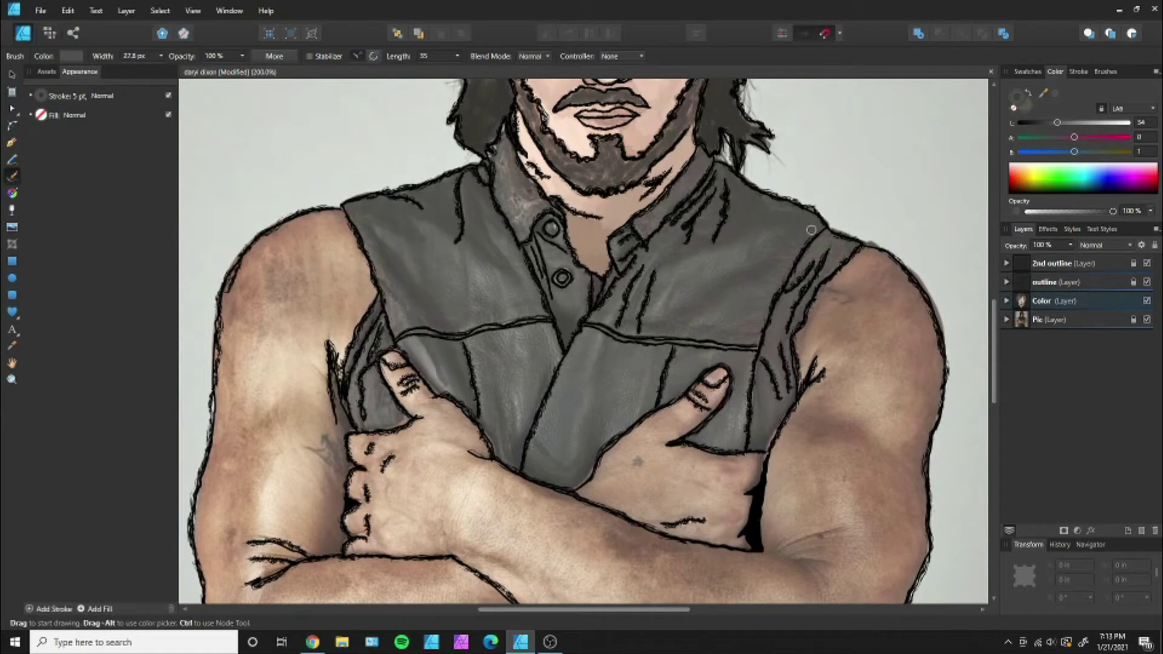
Hide the reference photo and shade the chest panels, collar, cuff fold and right shoulder grey.
click(1147, 319)
drag(357, 221, 449, 376)
mouse_move(418, 303)
mouse_down()
mouse_move(460, 393)
mouse_move(436, 363)
mouse_move(464, 386)
mouse_up()
mouse_move(382, 214)
mouse_down()
mouse_move(358, 209)
mouse_move(473, 230)
mouse_move(444, 206)
mouse_move(484, 165)
mouse_move(416, 200)
mouse_up()
drag(533, 444, 532, 463)
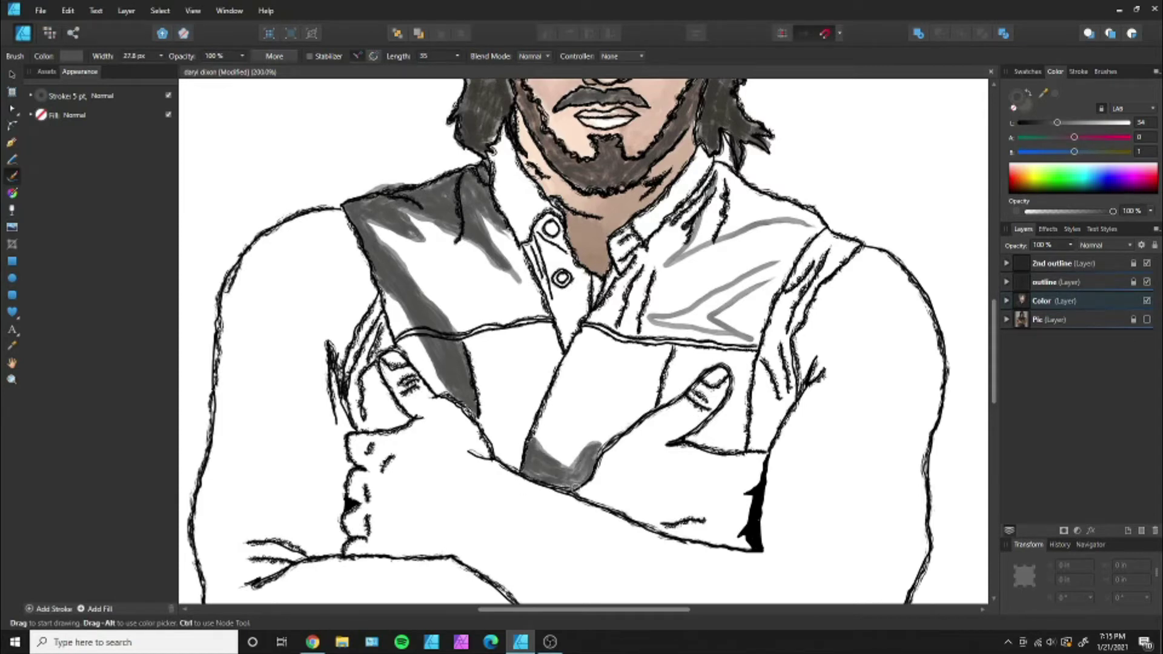
mouse_move(720, 225)
mouse_down()
mouse_move(703, 200)
mouse_move(727, 182)
mouse_move(777, 208)
mouse_move(666, 267)
mouse_move(787, 273)
mouse_move(654, 315)
mouse_move(722, 326)
mouse_up()
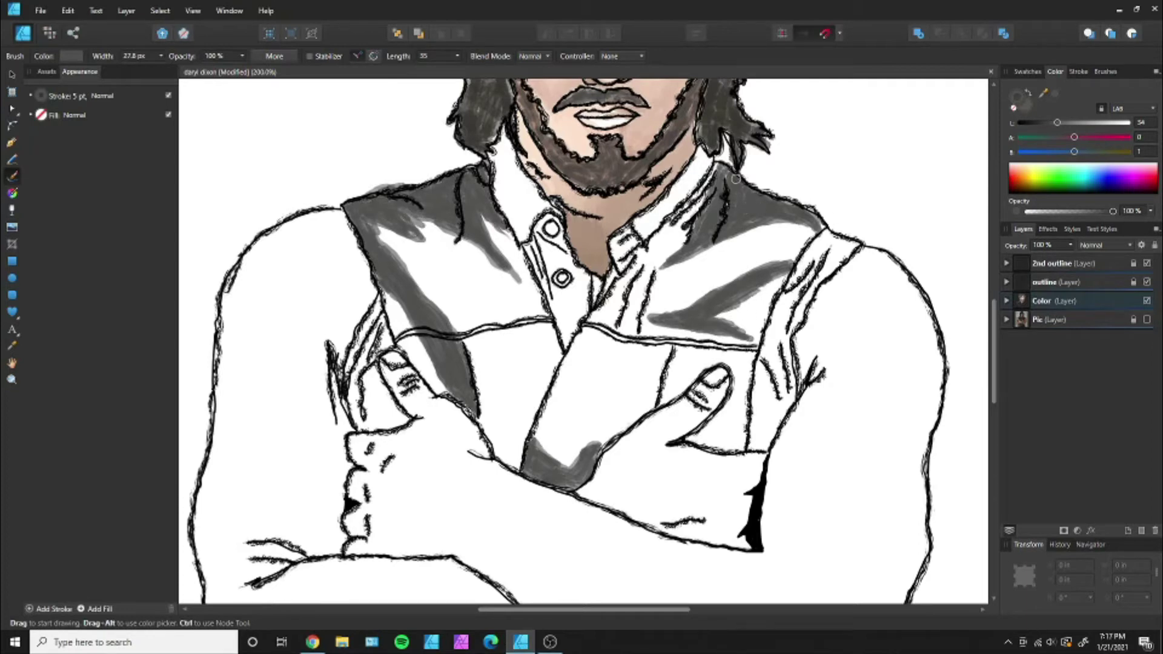
Paint darker grey shading over the right chest and shoulder with a larger brush.
drag(1063, 123, 1068, 122)
drag(696, 212, 611, 309)
drag(666, 230, 591, 324)
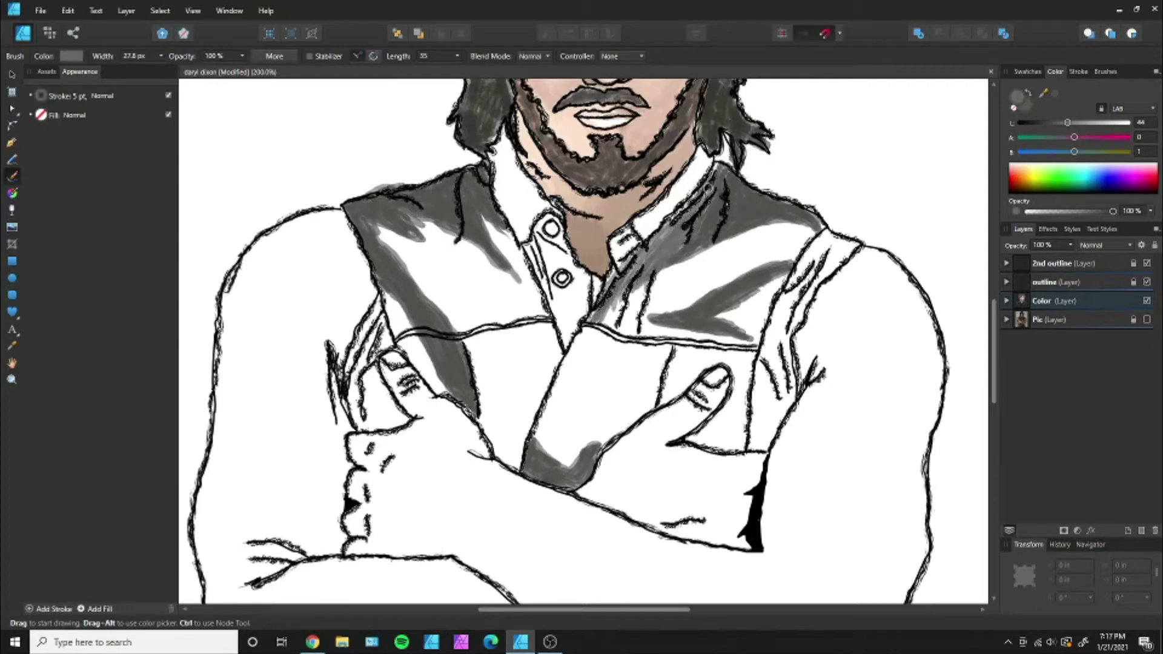
drag(715, 167, 655, 240)
mouse_move(684, 285)
mouse_down()
mouse_move(758, 231)
mouse_move(606, 327)
mouse_move(769, 242)
mouse_up()
click(1078, 72)
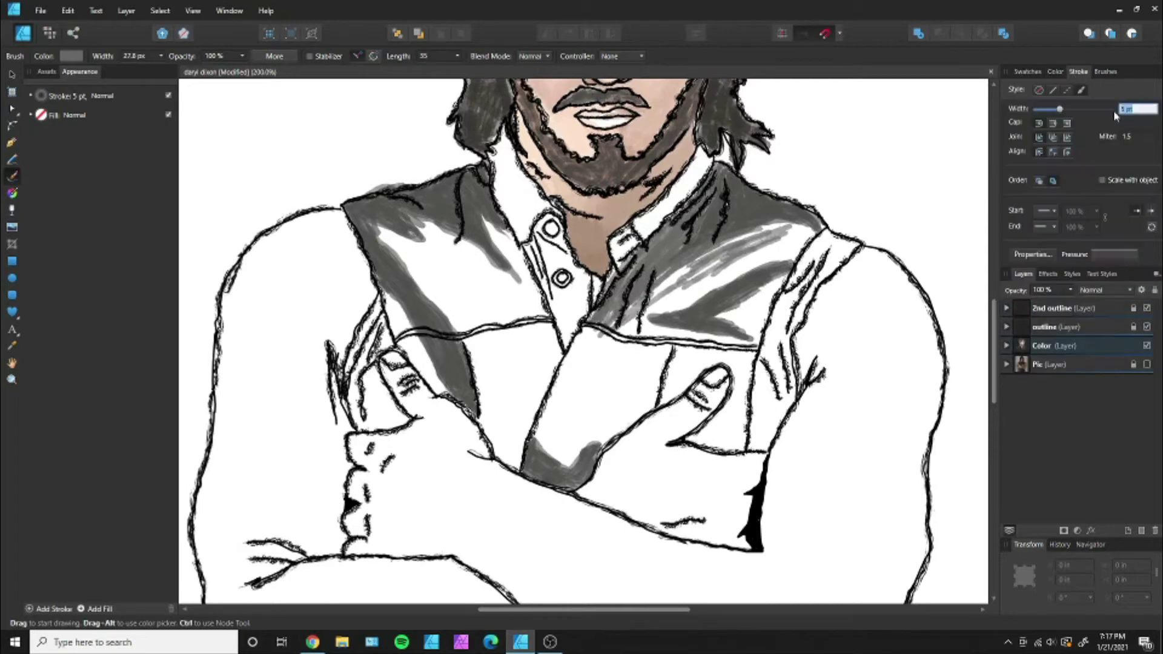
drag(1057, 109, 1065, 109)
mouse_move(696, 285)
mouse_down()
mouse_move(799, 229)
mouse_move(636, 302)
mouse_move(787, 242)
mouse_move(605, 340)
mouse_move(715, 335)
mouse_move(781, 285)
mouse_move(733, 345)
mouse_move(788, 275)
mouse_up()
click(1055, 71)
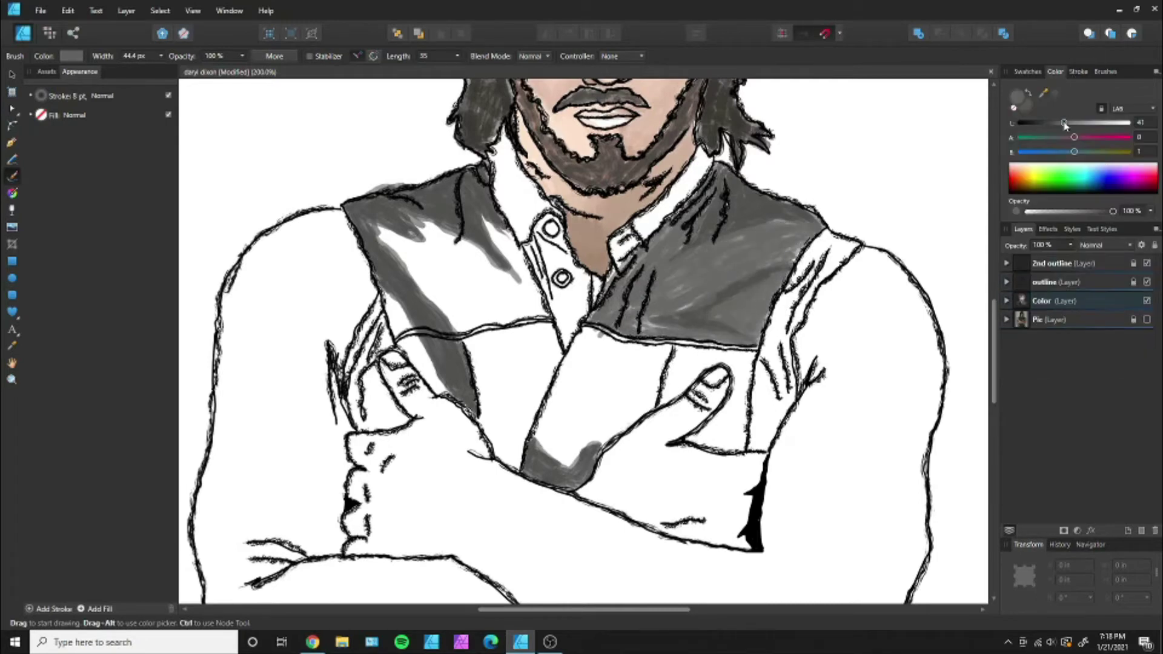
drag(683, 255, 689, 228)
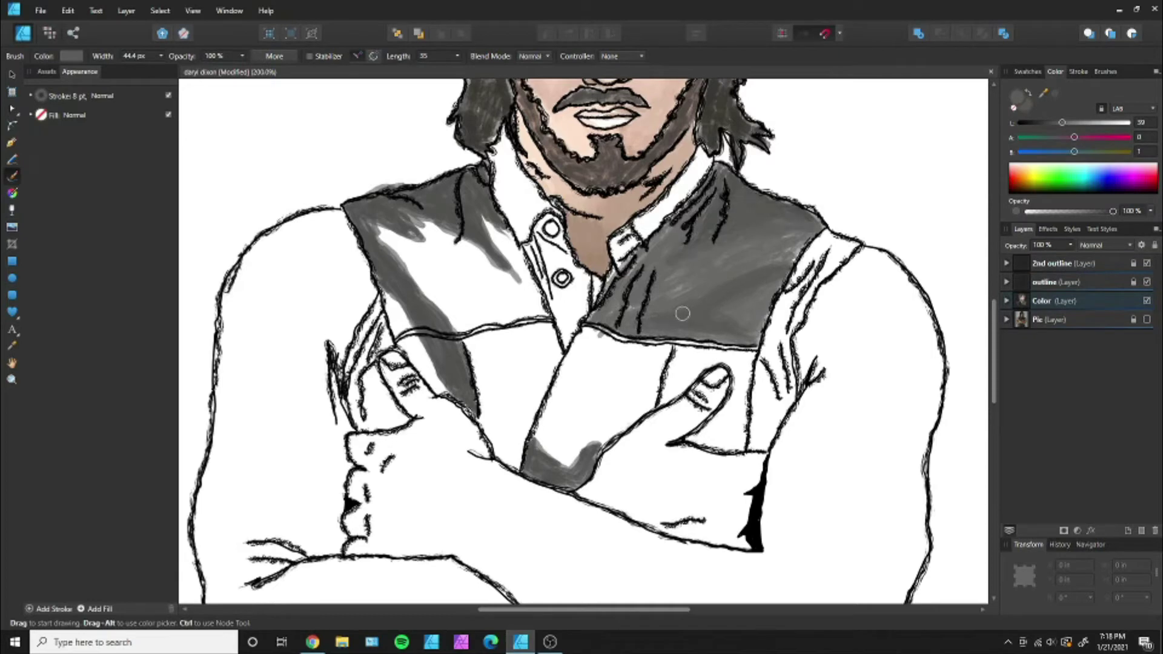
With a darker grey, paint the left shoulder band, the forearm sleeve, and right of the hand.
drag(1061, 122, 1071, 123)
drag(388, 230, 455, 297)
drag(412, 261, 472, 363)
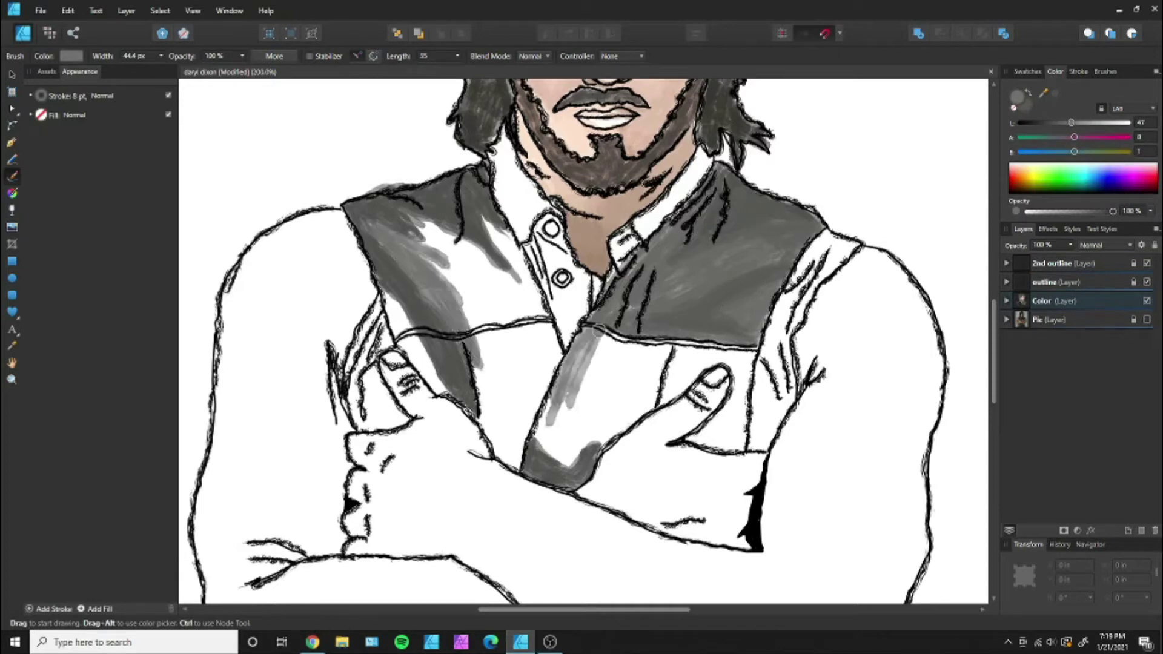
drag(630, 333, 545, 436)
drag(593, 388, 697, 345)
mouse_move(590, 357)
mouse_down()
mouse_move(545, 463)
mouse_move(613, 385)
mouse_move(702, 363)
mouse_up()
drag(575, 454, 730, 348)
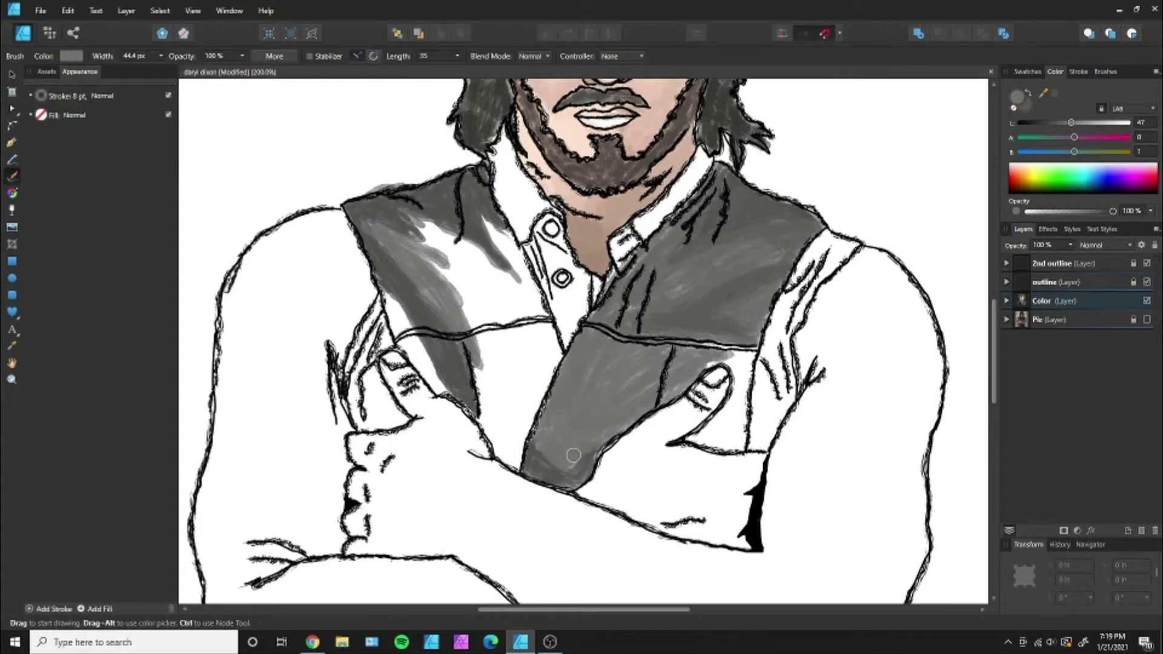
mouse_move(736, 436)
mouse_down()
mouse_move(727, 357)
mouse_move(694, 445)
mouse_move(740, 365)
mouse_up()
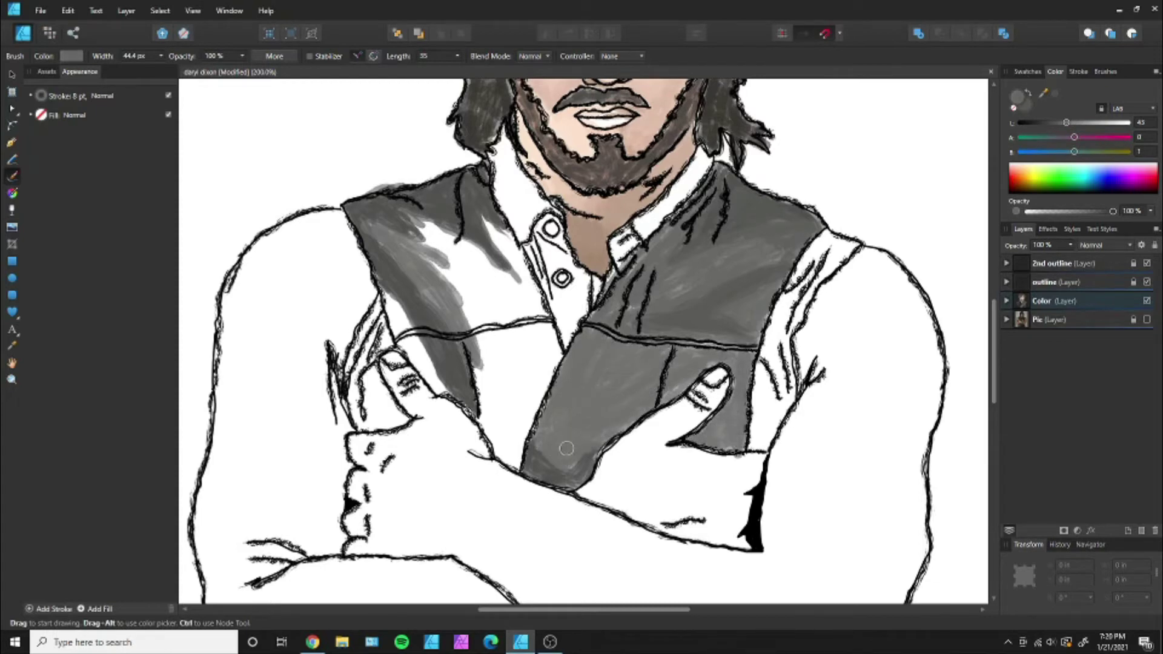
Cover the white highlights on the left vest panel and near the hand with grey.
drag(457, 275, 488, 427)
mouse_move(490, 357)
mouse_down()
mouse_move(448, 243)
mouse_move(485, 315)
mouse_up()
mouse_move(418, 219)
mouse_down()
mouse_move(513, 389)
mouse_move(494, 449)
mouse_move(548, 333)
mouse_up()
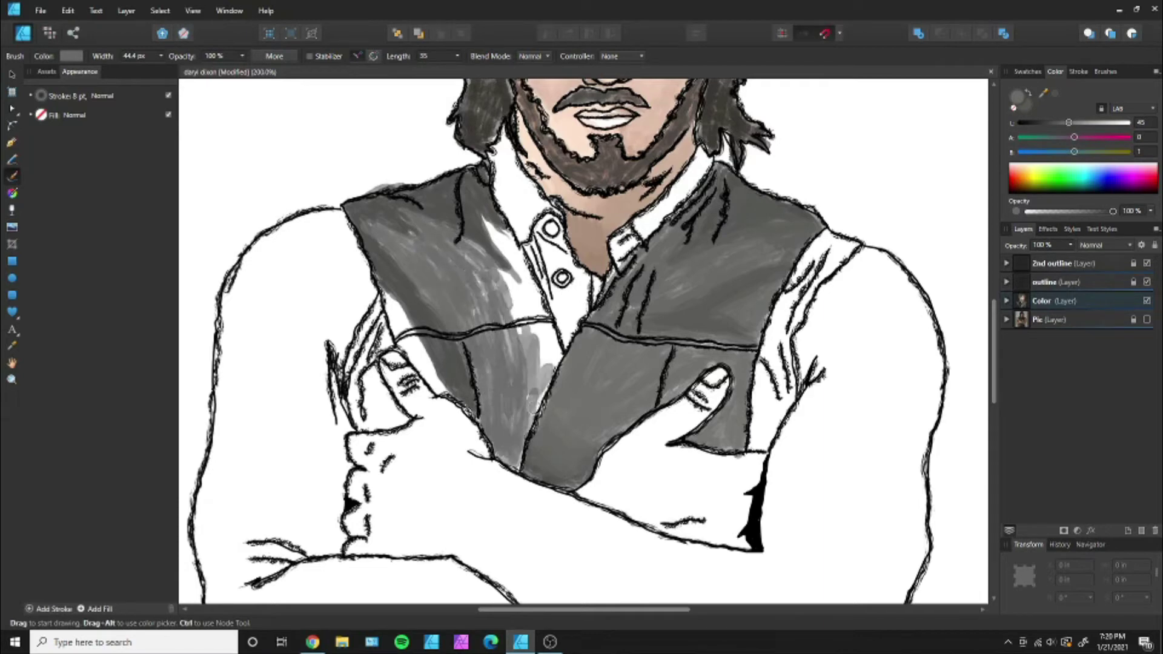
drag(552, 275, 530, 427)
mouse_move(545, 363)
mouse_down()
mouse_move(479, 267)
mouse_move(485, 219)
mouse_move(545, 467)
mouse_move(497, 236)
mouse_move(527, 400)
mouse_up()
drag(406, 230, 424, 303)
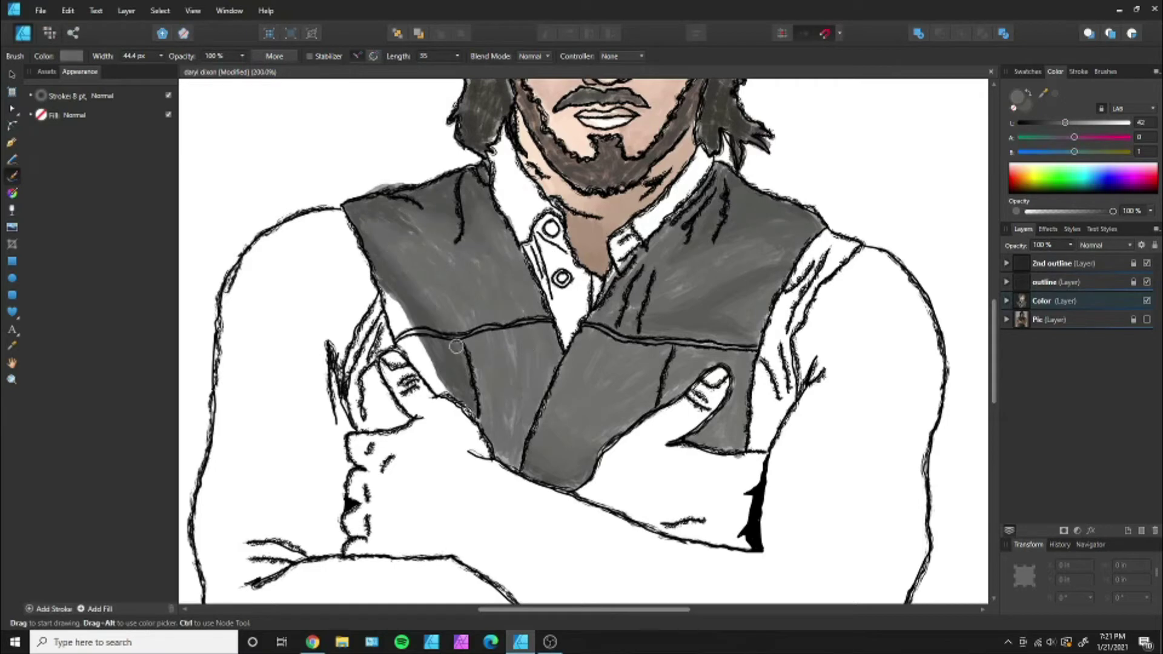
drag(455, 342, 479, 390)
drag(387, 291, 445, 394)
drag(418, 339, 445, 393)
Paint the white collar, collar tips and area around the shirt buttons in darker grey.
click(1147, 319)
click(1147, 319)
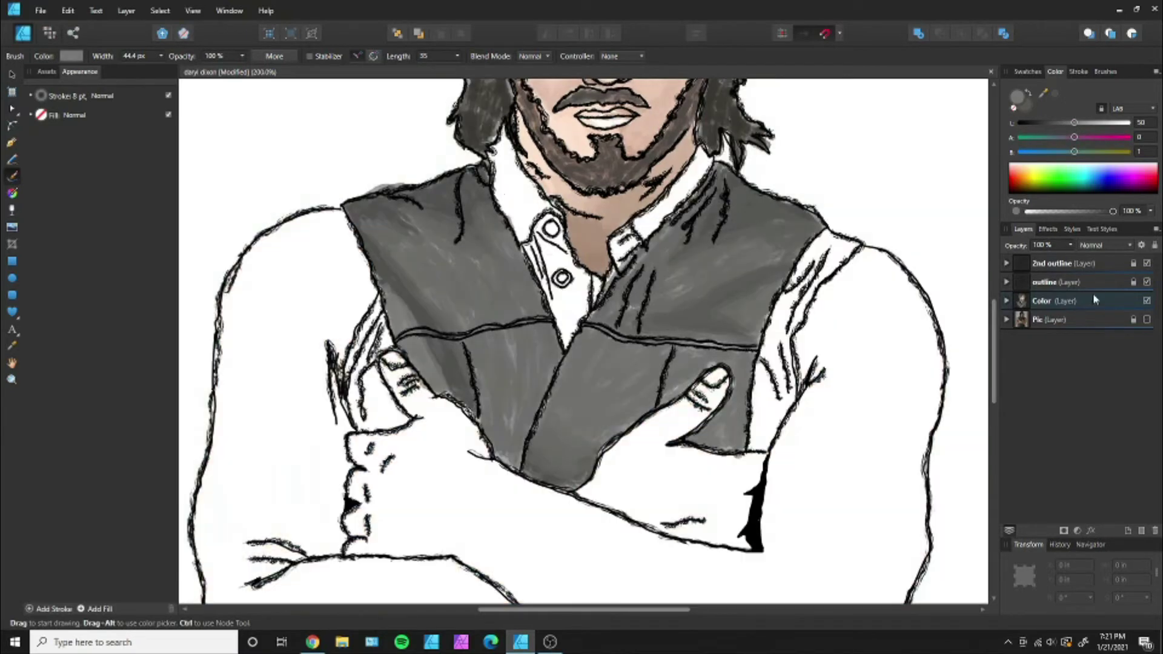
drag(503, 130, 521, 218)
drag(490, 155, 546, 230)
mouse_move(709, 154)
mouse_down()
mouse_move(694, 194)
mouse_move(667, 209)
mouse_up()
alt+click(661, 213)
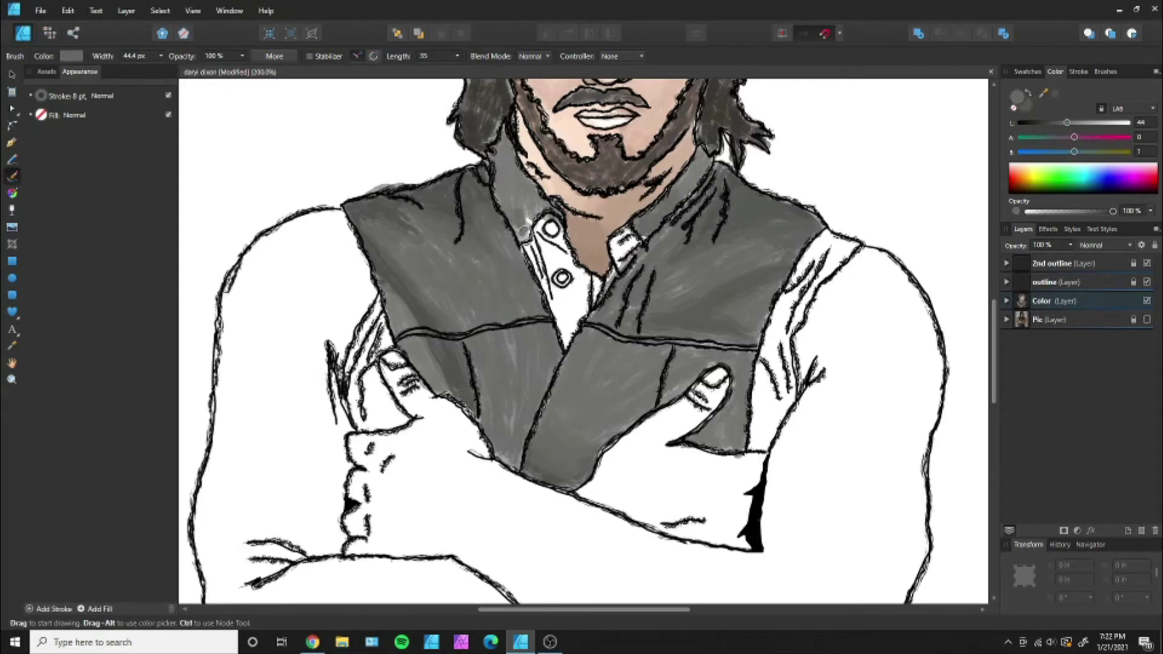
alt+click(528, 197)
mouse_move(545, 270)
mouse_down()
mouse_move(566, 336)
mouse_move(588, 345)
mouse_move(594, 300)
mouse_up()
drag(627, 233, 624, 270)
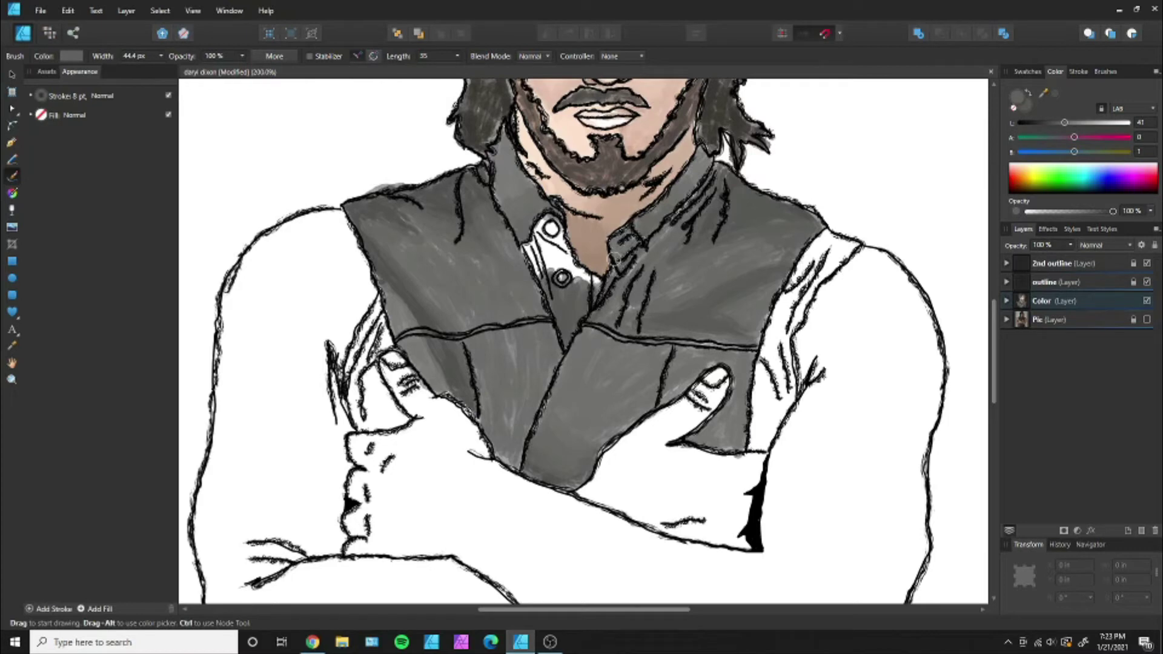
drag(533, 249, 584, 282)
drag(526, 221, 563, 267)
drag(636, 258, 629, 271)
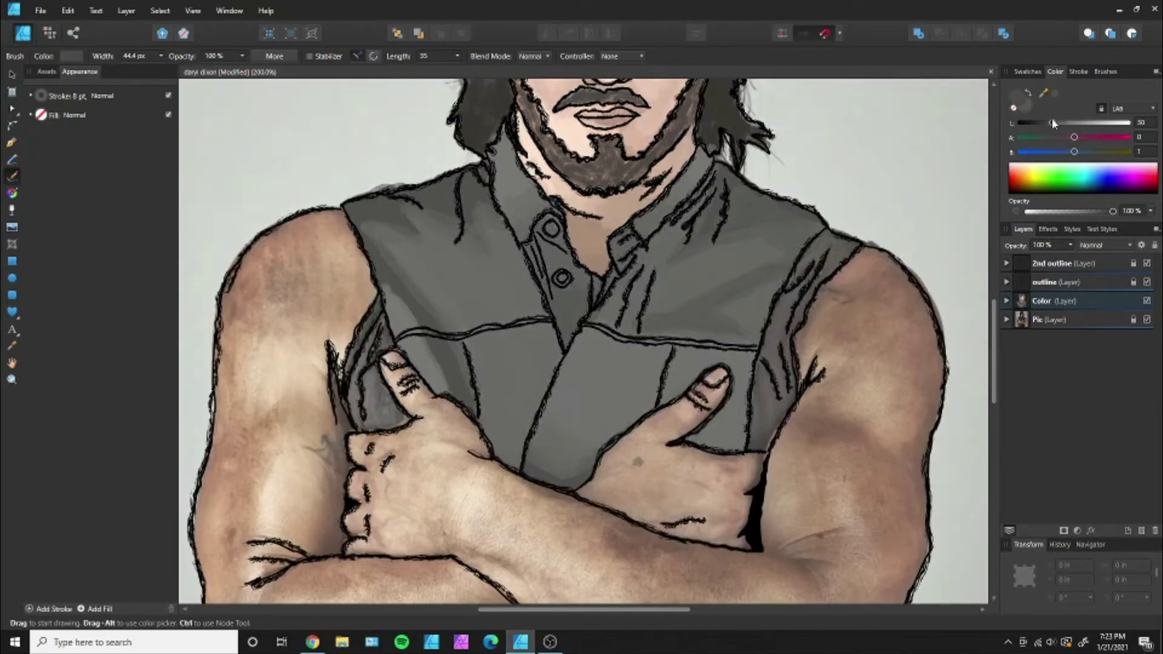
Darken the right shoulder seam down to the lower vest edge and beside both hands.
alt+click(811, 261)
mouse_move(836, 230)
mouse_down()
mouse_move(781, 339)
mouse_move(793, 296)
mouse_move(757, 448)
mouse_up()
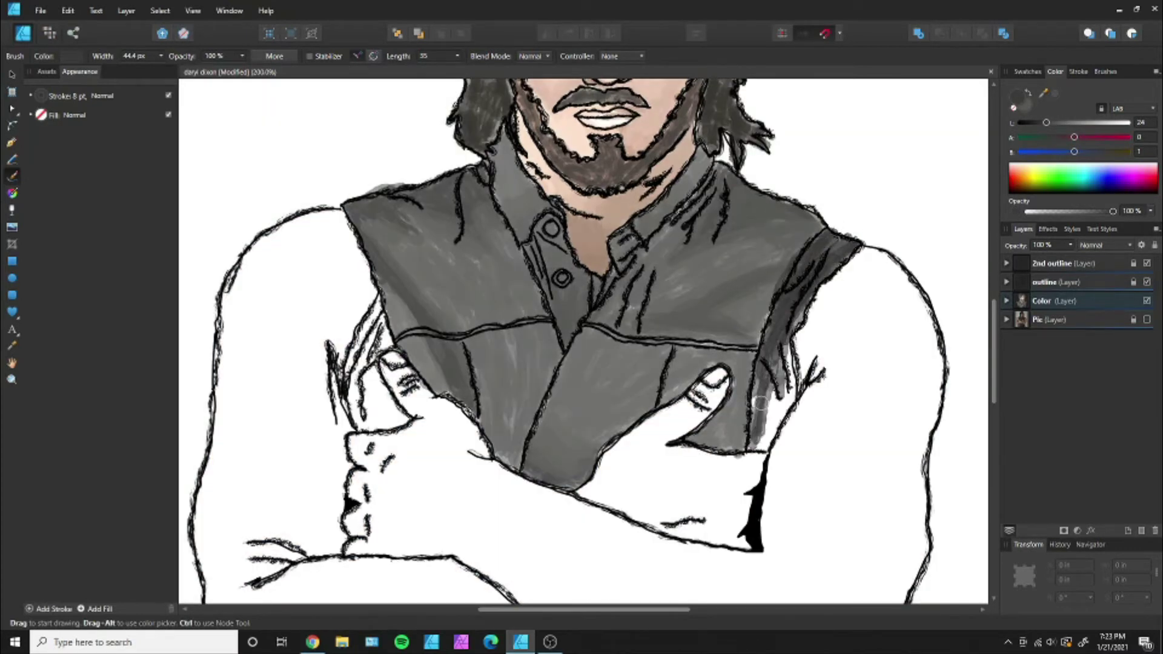
drag(790, 337, 754, 442)
drag(788, 357, 755, 440)
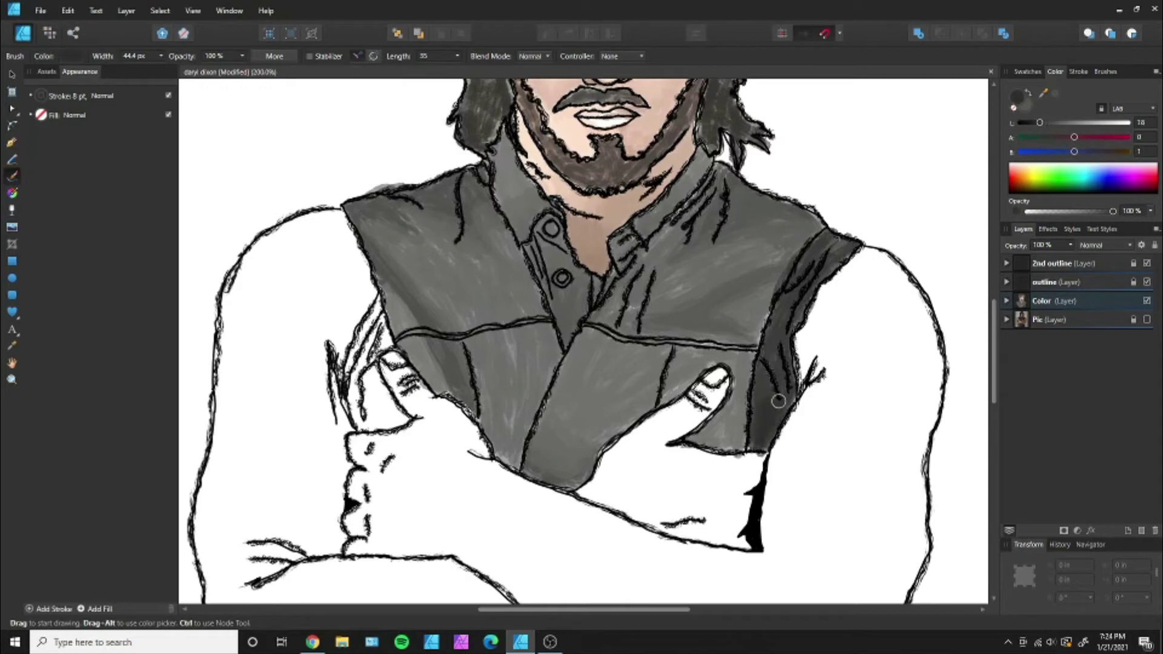
drag(785, 372, 754, 448)
mouse_move(379, 303)
mouse_down()
mouse_move(354, 395)
mouse_move(388, 418)
mouse_up()
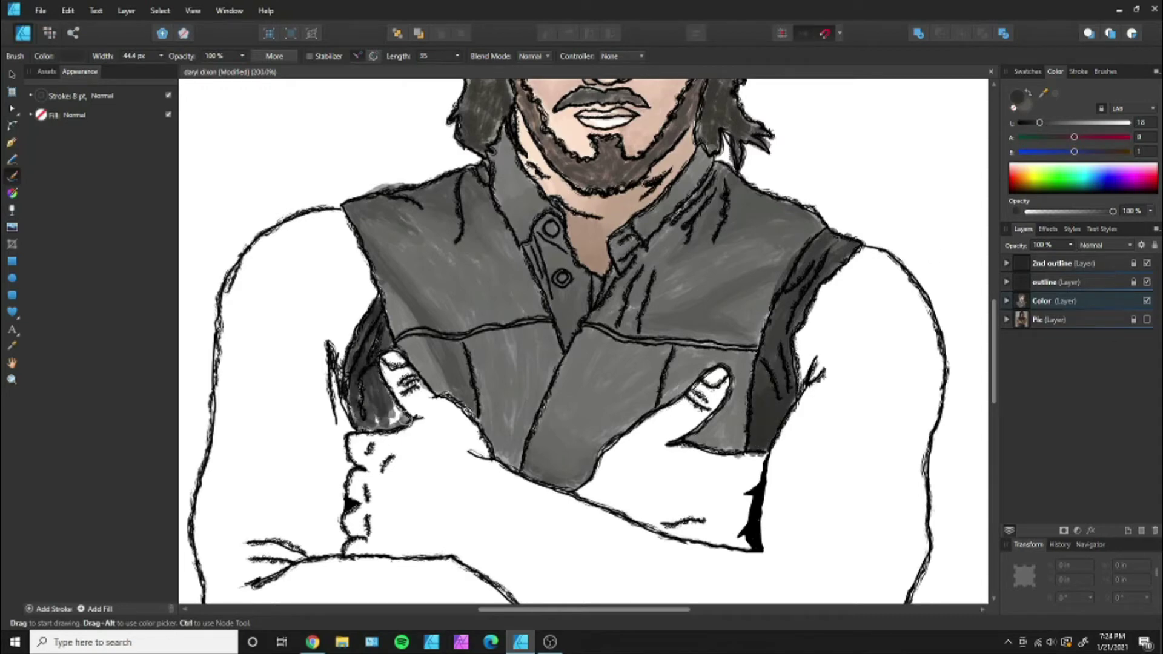
Deepen the shading beside the left hand, then add a new layer named 'stipple'.
drag(363, 327, 394, 412)
key(ctrl+shift+l)
text(stipple)
key(Return)
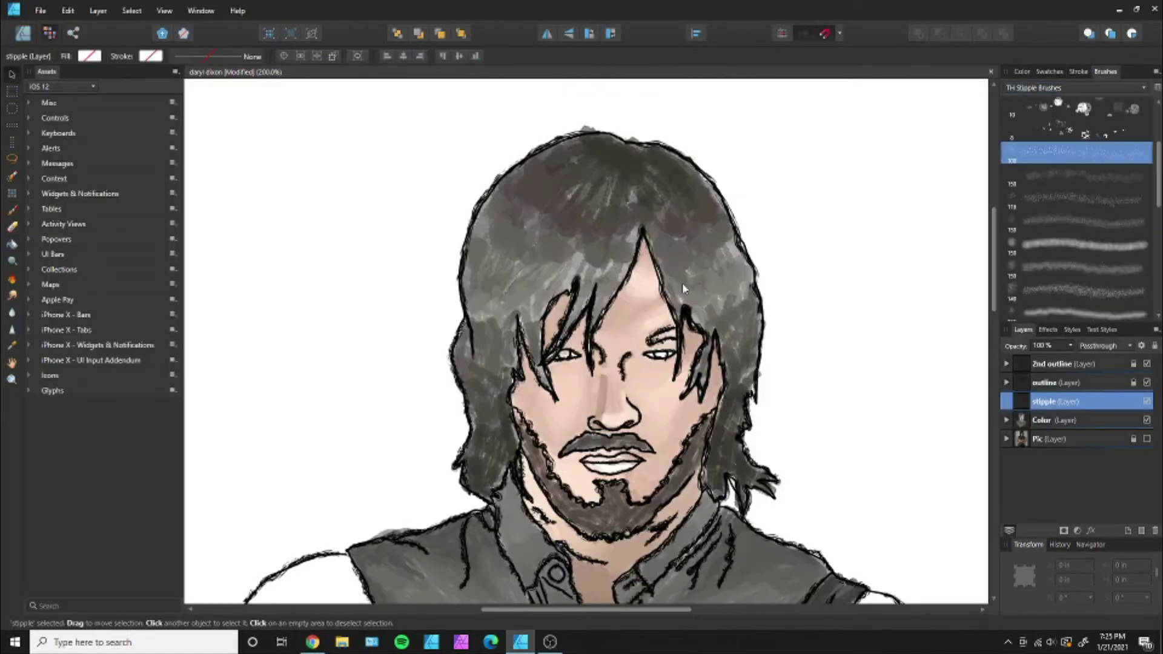
Stipple dark dots across the top, sides and jaw-side of the hair with the stipple brush.
key(w)
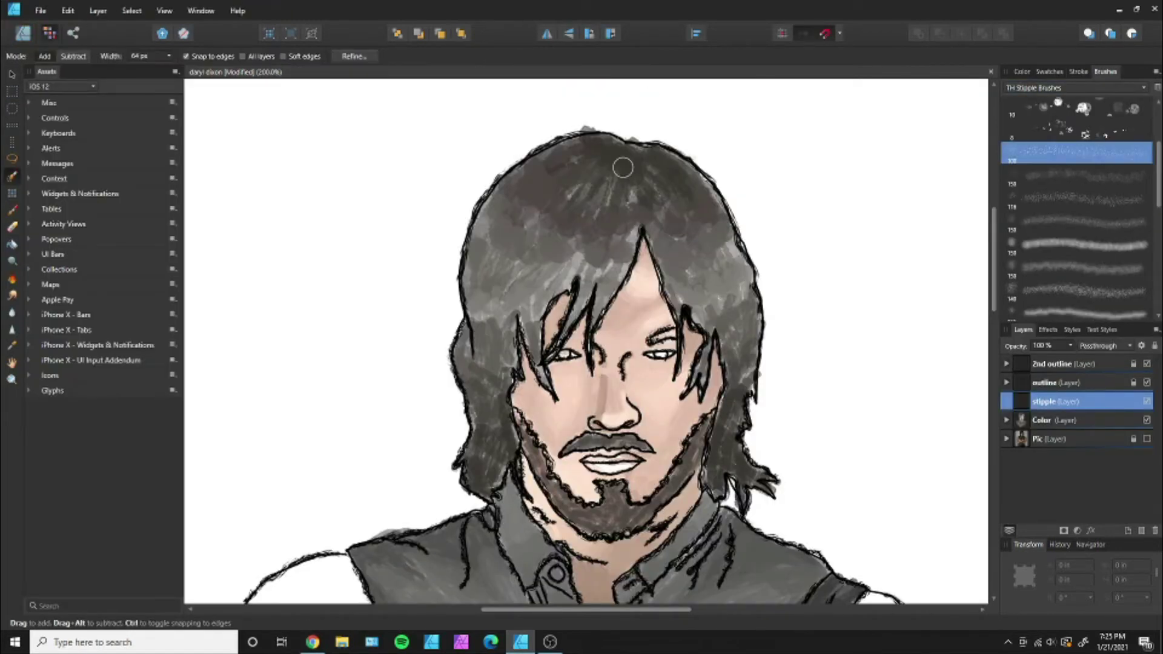
click(1022, 71)
click(14, 210)
mouse_move(582, 157)
mouse_down()
mouse_move(642, 157)
mouse_move(628, 174)
mouse_move(694, 190)
mouse_move(539, 230)
mouse_up()
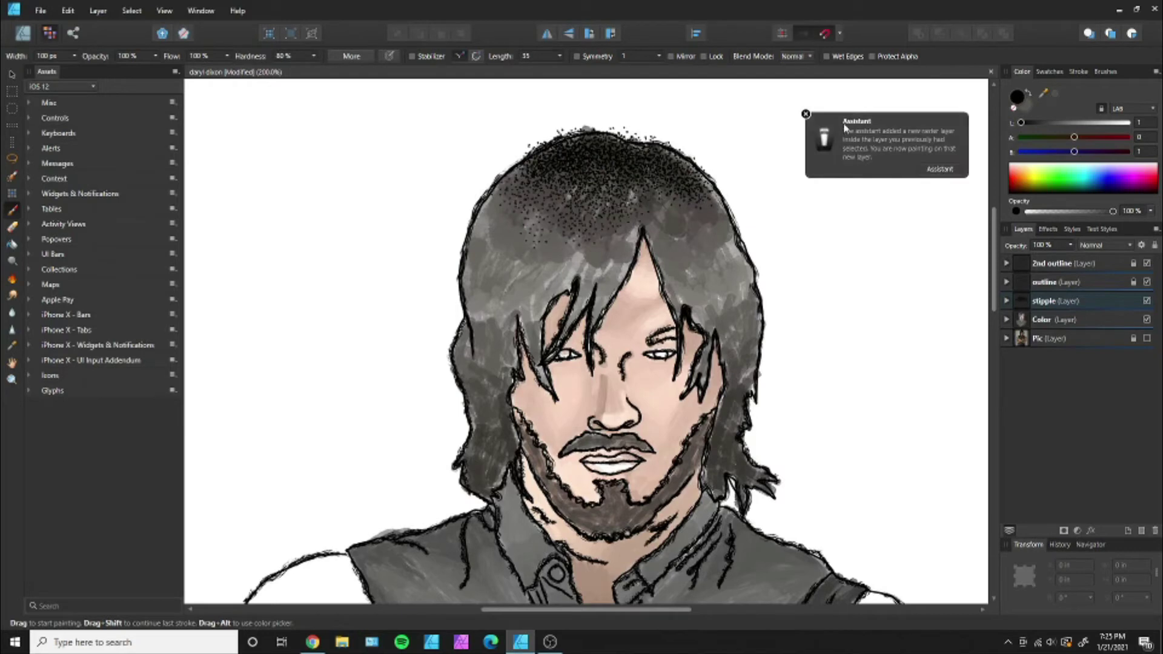
drag(624, 206, 721, 200)
mouse_move(509, 182)
mouse_down()
mouse_move(624, 209)
mouse_move(556, 232)
mouse_move(606, 212)
mouse_move(714, 236)
mouse_move(478, 272)
mouse_move(613, 252)
mouse_move(485, 339)
mouse_move(482, 485)
mouse_move(480, 384)
mouse_move(462, 355)
mouse_up()
mouse_move(726, 418)
mouse_down()
mouse_move(742, 424)
mouse_move(756, 470)
mouse_move(726, 267)
mouse_move(713, 321)
mouse_move(749, 318)
mouse_up()
Add lighter grey stipple across the hair, then a few darker dots at the hair edge.
drag(500, 245, 599, 303)
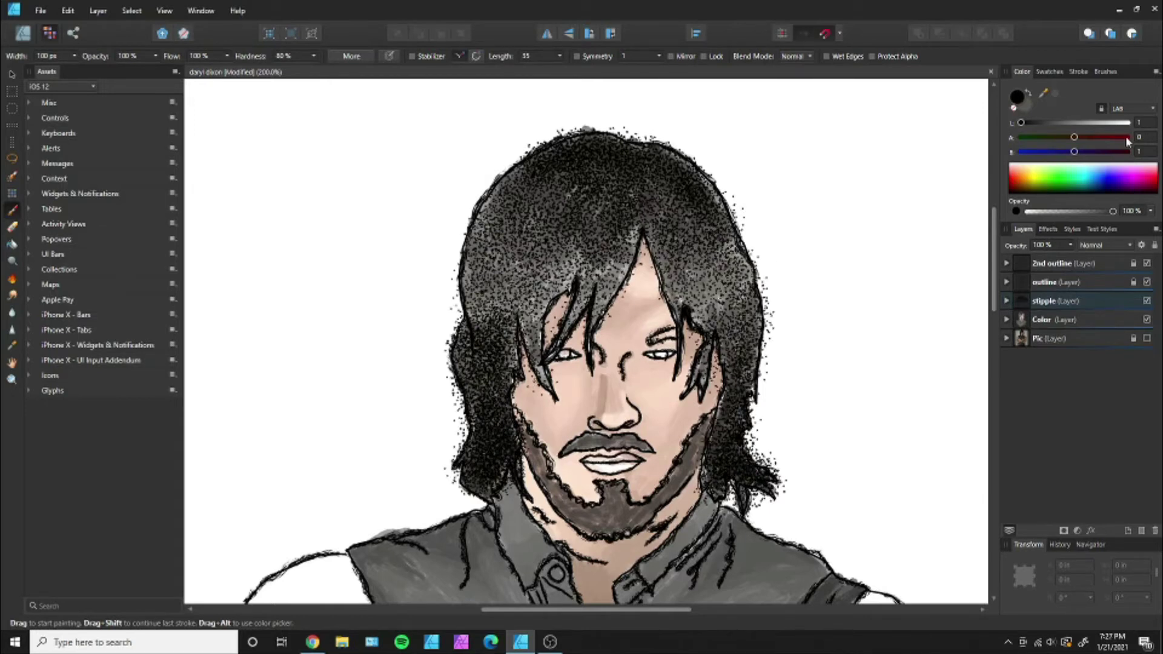
alt+click(599, 303)
drag(727, 273, 708, 314)
mouse_move(528, 245)
mouse_down()
mouse_move(545, 296)
mouse_move(530, 272)
mouse_move(623, 242)
mouse_up()
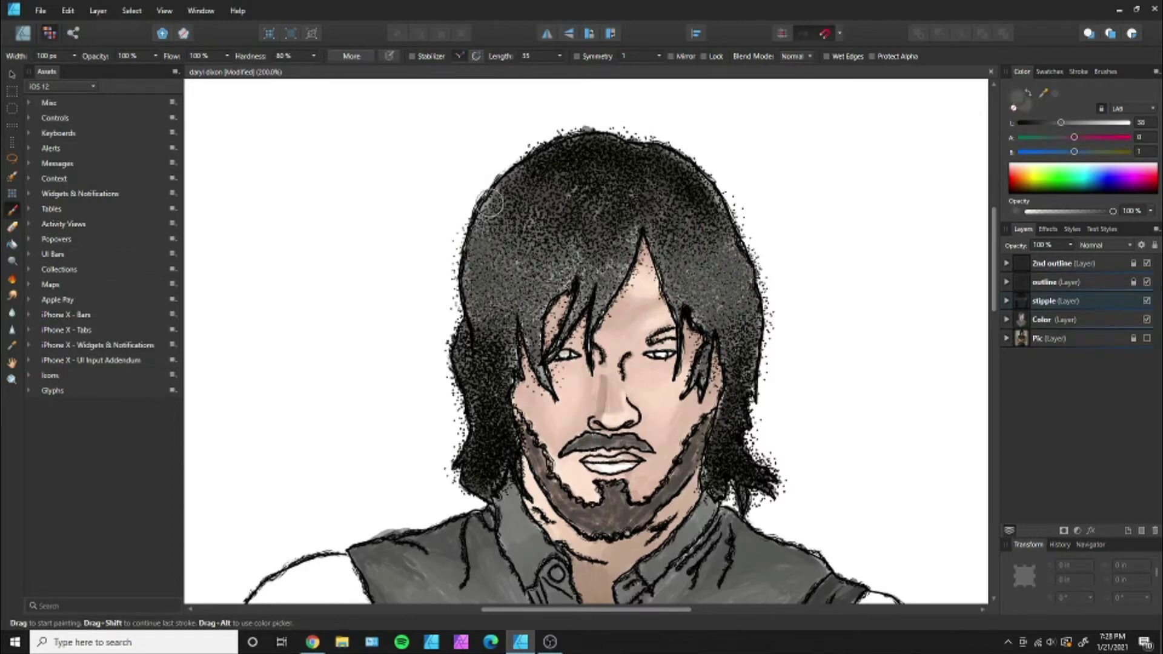
alt+click(696, 230)
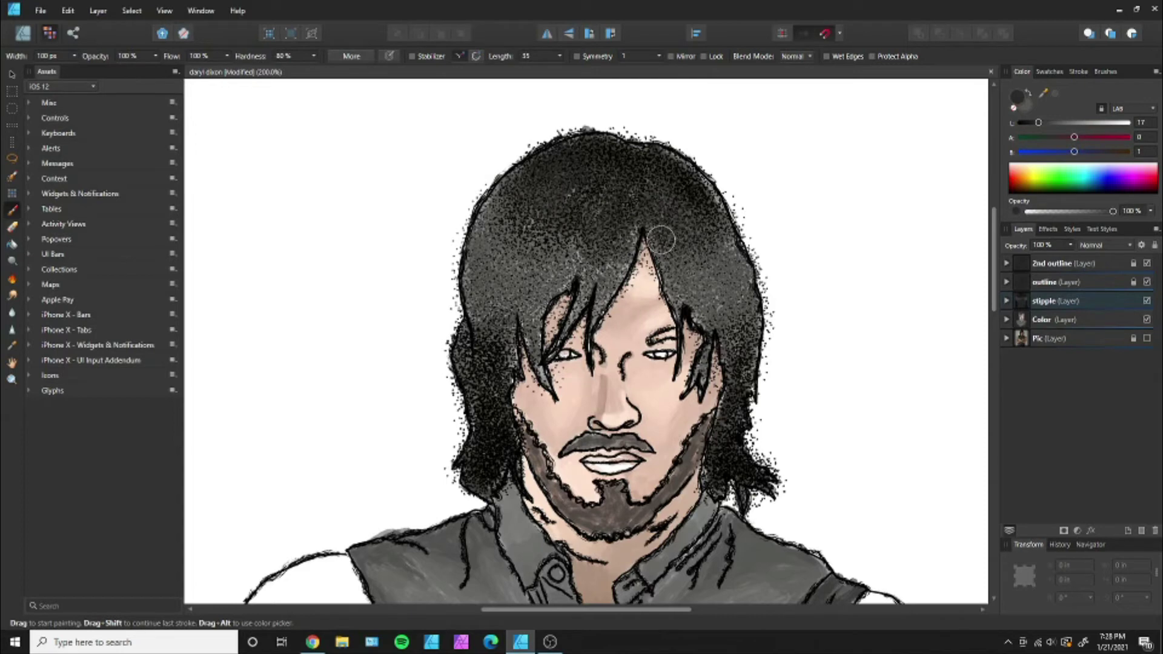
drag(781, 201, 811, 195)
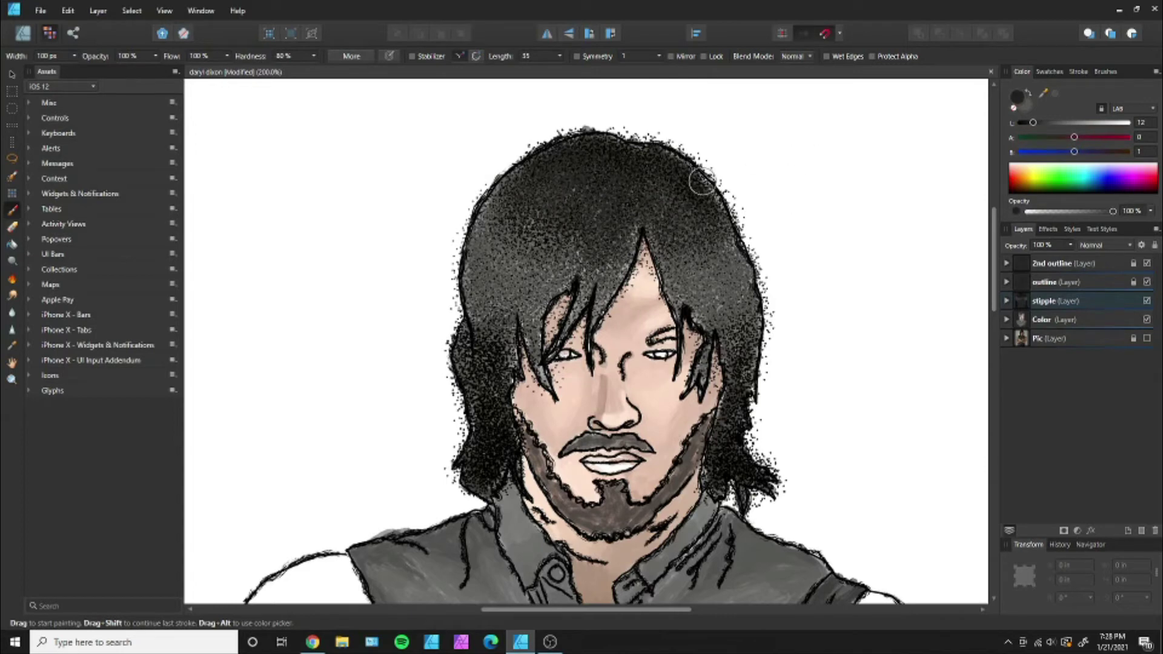
Cover the beard in dense dark stipple and stipple the vest edge below the shoulder.
scroll(685, 194, down, 5)
click(1078, 72)
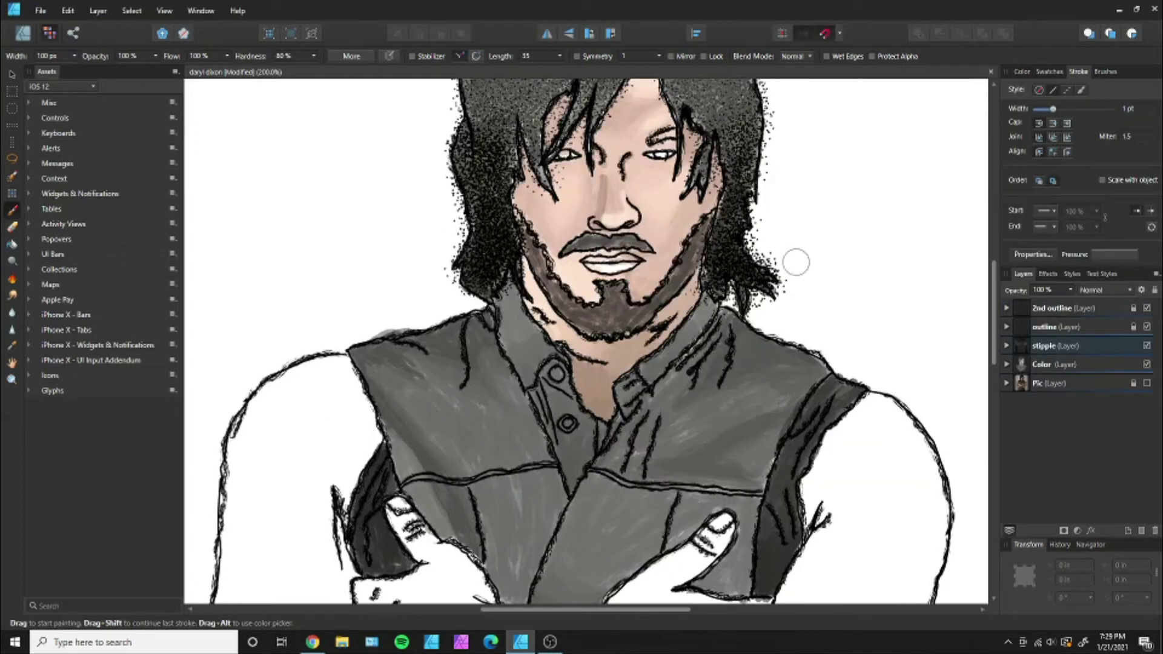
mouse_move(613, 318)
mouse_down()
mouse_move(666, 284)
mouse_move(558, 291)
mouse_move(612, 324)
mouse_move(521, 235)
mouse_up()
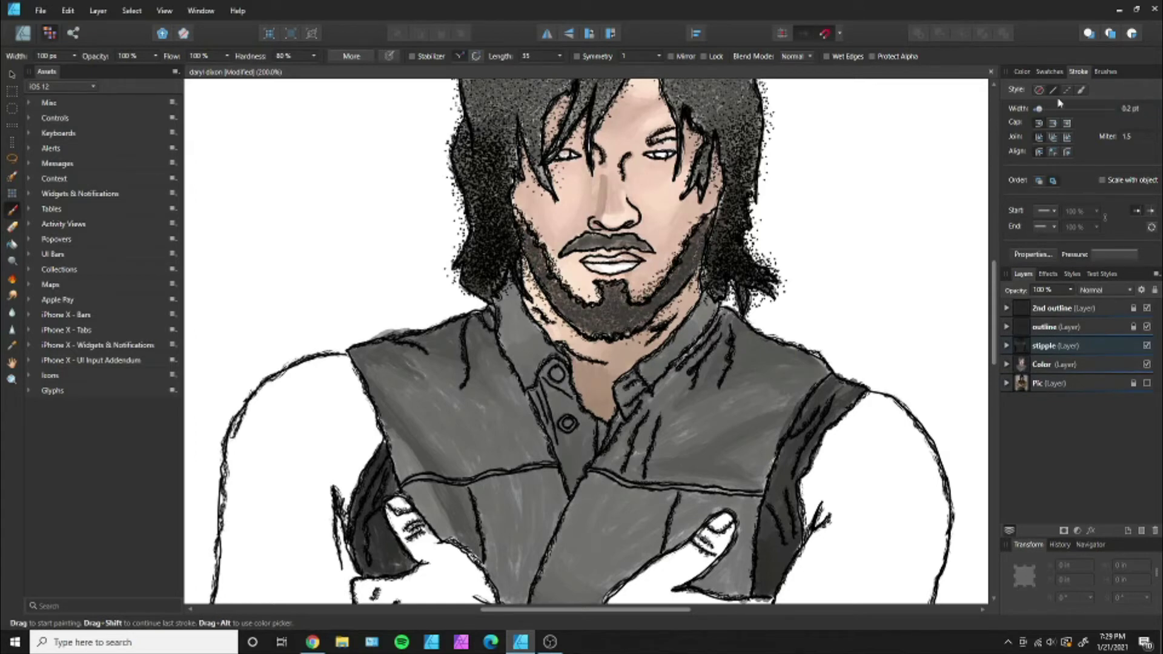
key(Return)
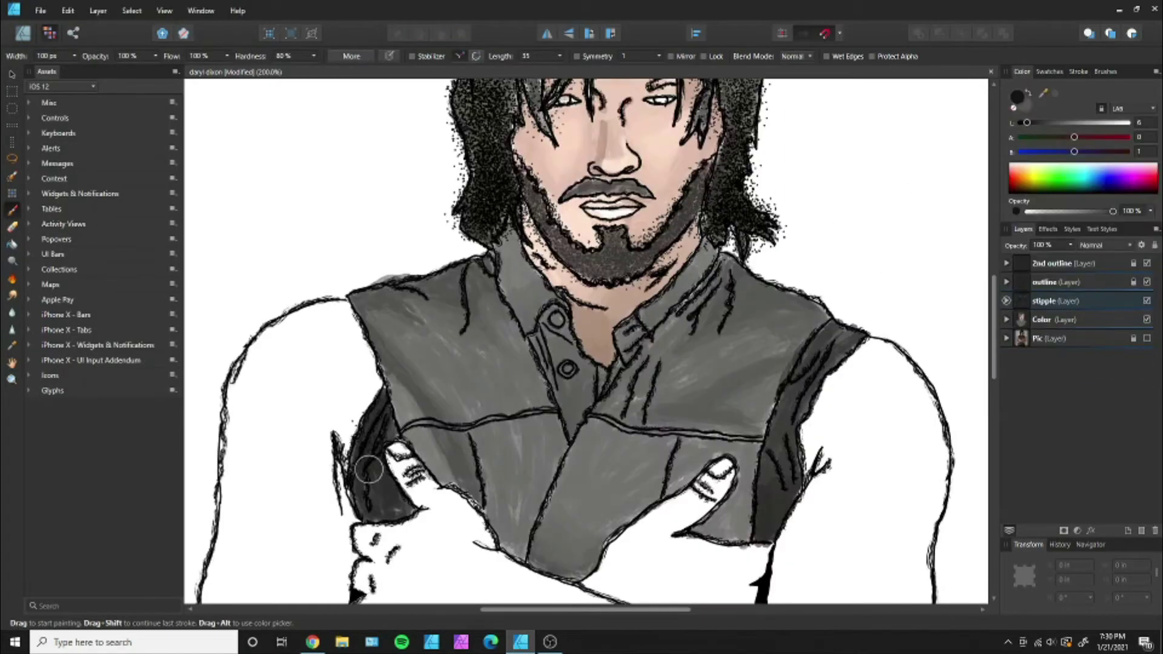
drag(838, 313, 773, 486)
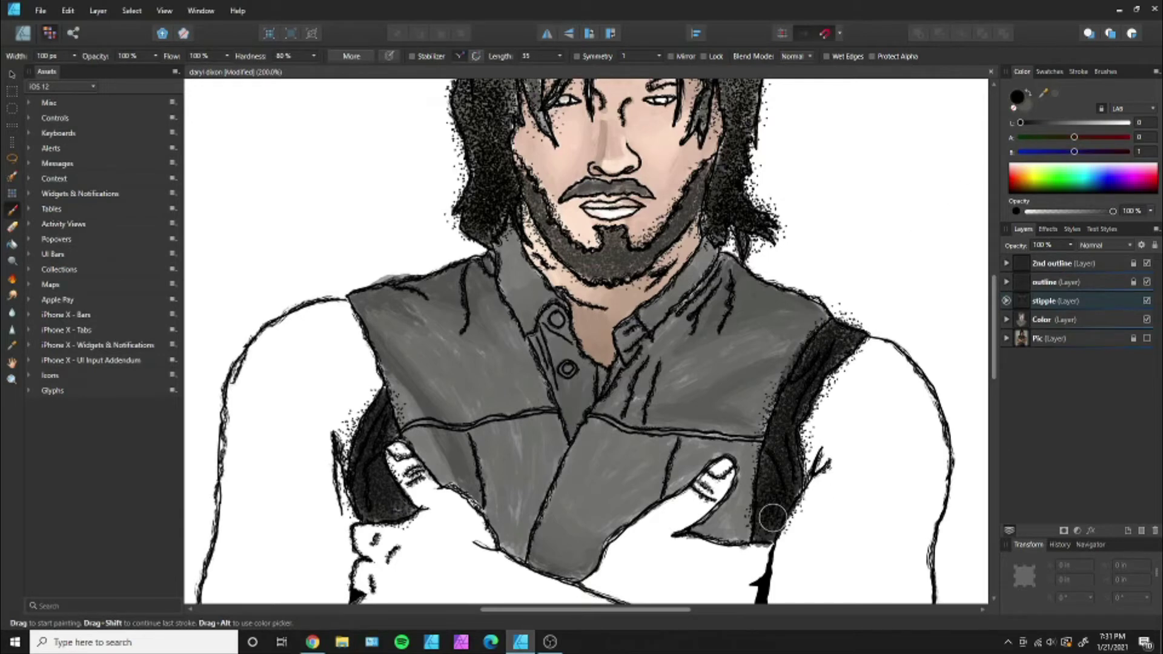
Switch to a wider stipple brush and undo the stray stipple specks.
click(1106, 71)
scroll(1079, 182, down, 3)
click(1080, 118)
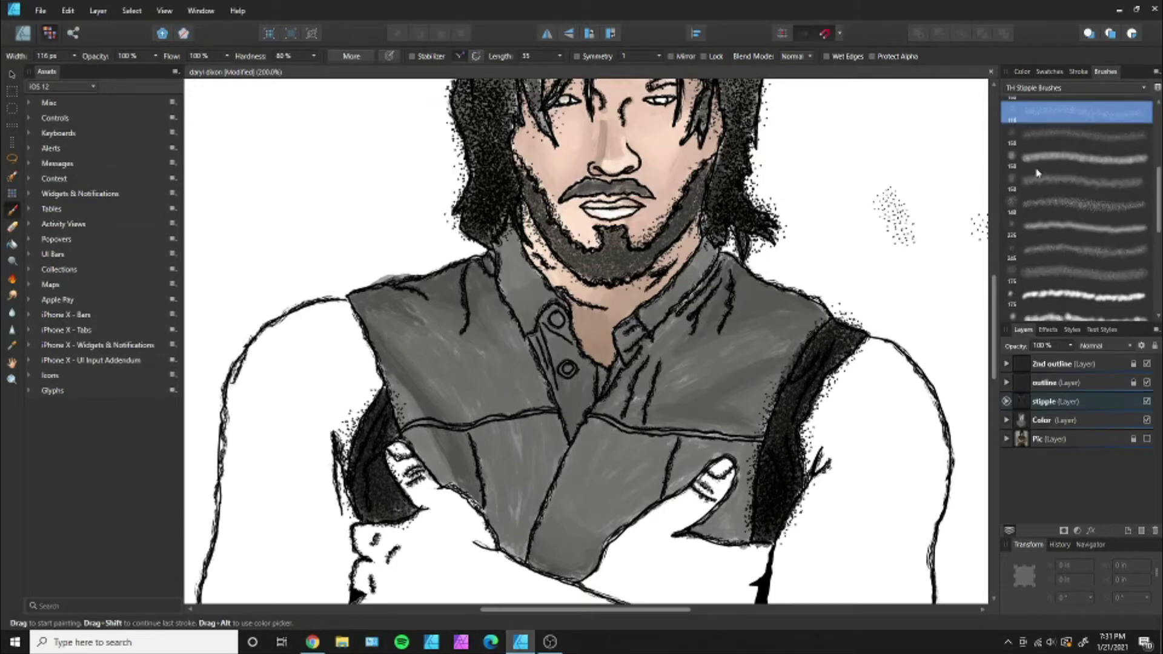
key(ctrl+z)
click(1023, 71)
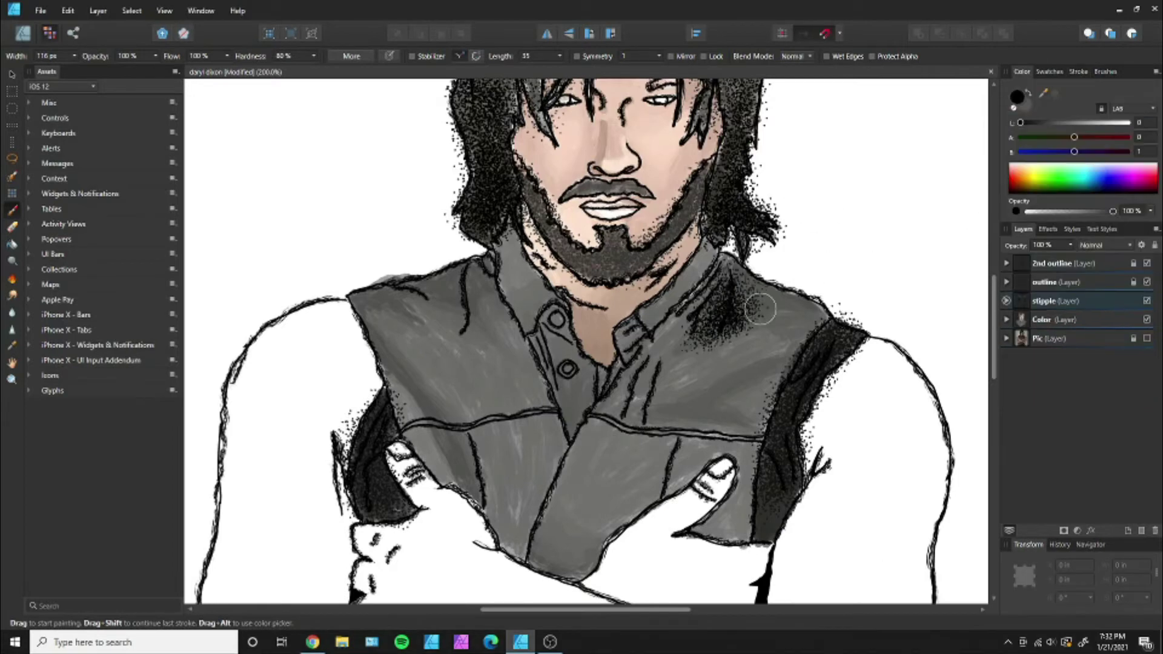
Stipple both vest shoulders, the right chest and the lower centre above the arms.
drag(696, 315, 721, 261)
mouse_move(363, 309)
mouse_down()
mouse_move(440, 294)
mouse_move(471, 477)
mouse_up()
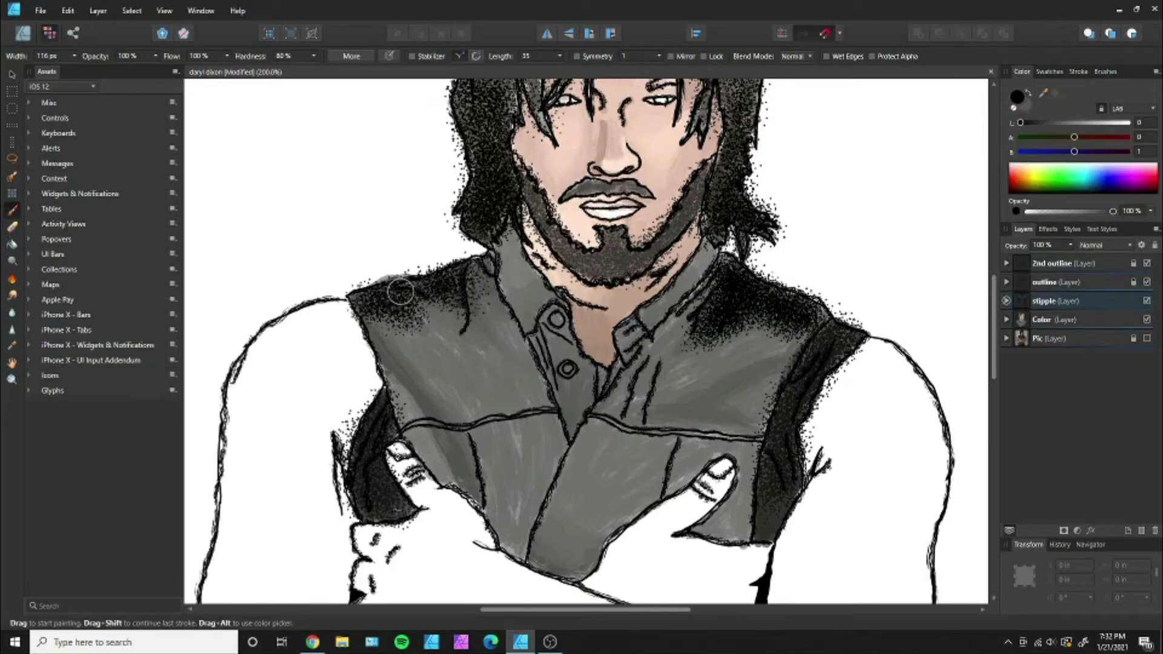
drag(788, 358, 696, 379)
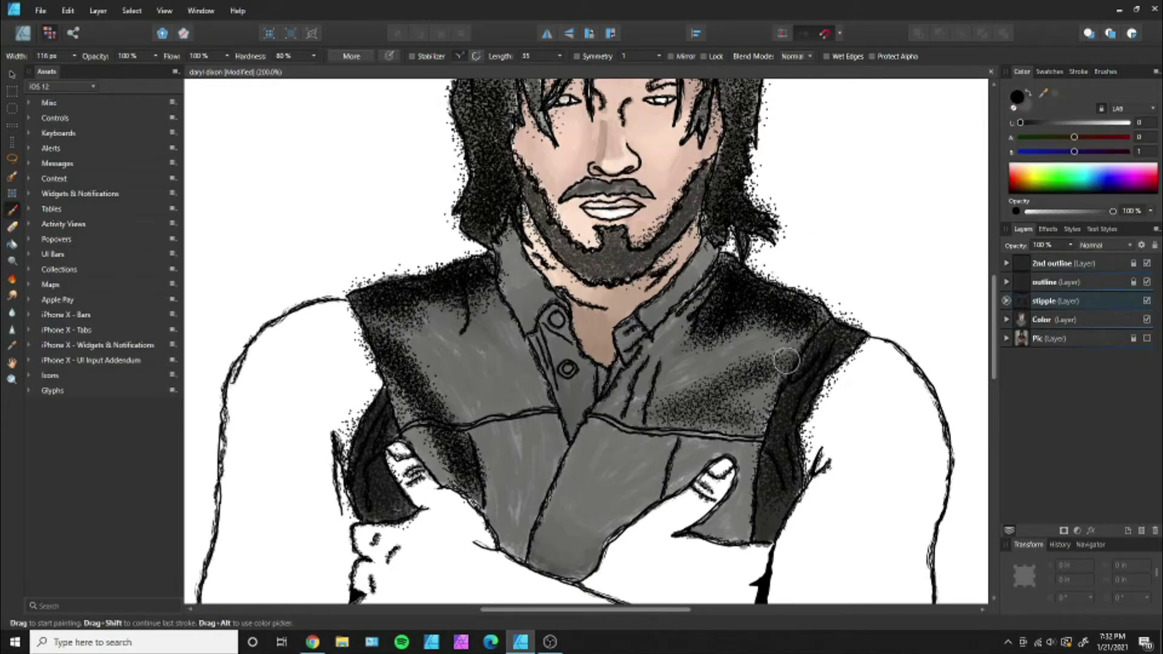
drag(564, 546, 548, 528)
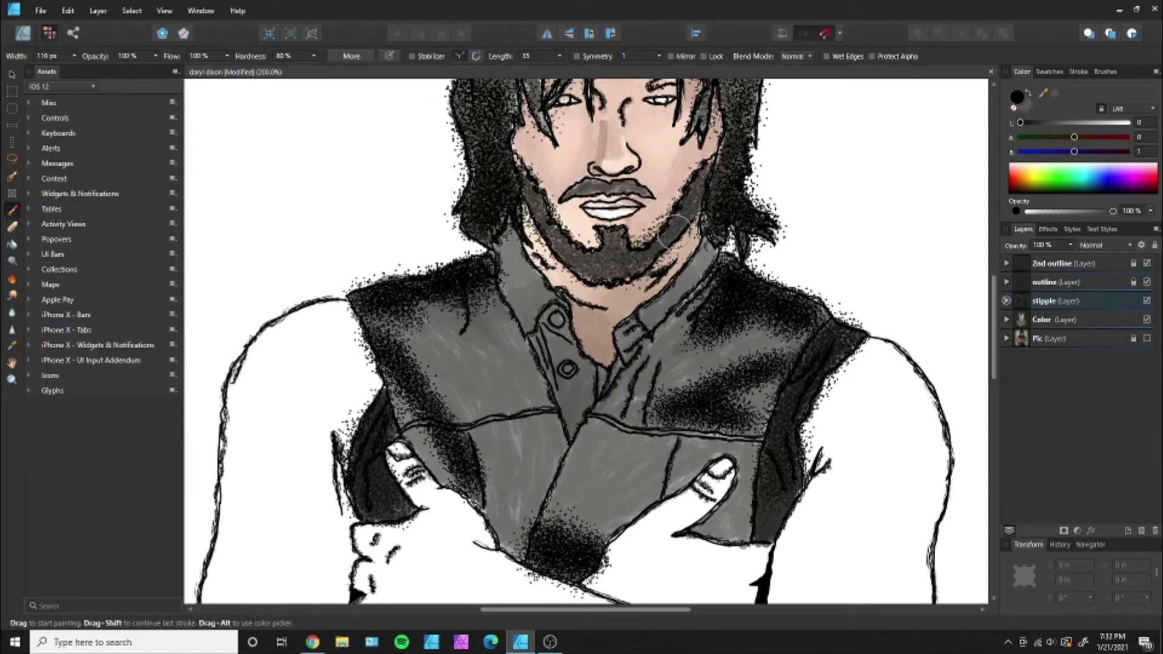
mouse_move(403, 346)
mouse_down()
mouse_move(461, 327)
mouse_move(492, 378)
mouse_up()
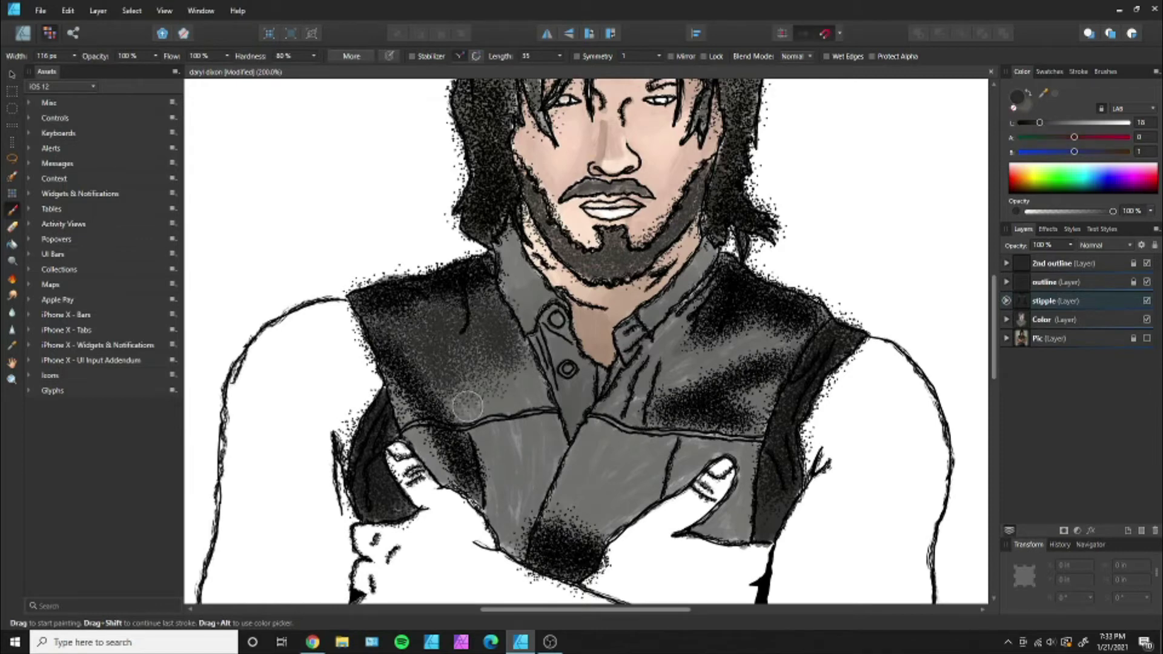
Deepen stipple on the right chest, vest centre and collar, then pick a darker grey.
mouse_move(697, 309)
mouse_down()
mouse_move(666, 376)
mouse_move(775, 339)
mouse_move(636, 415)
mouse_up()
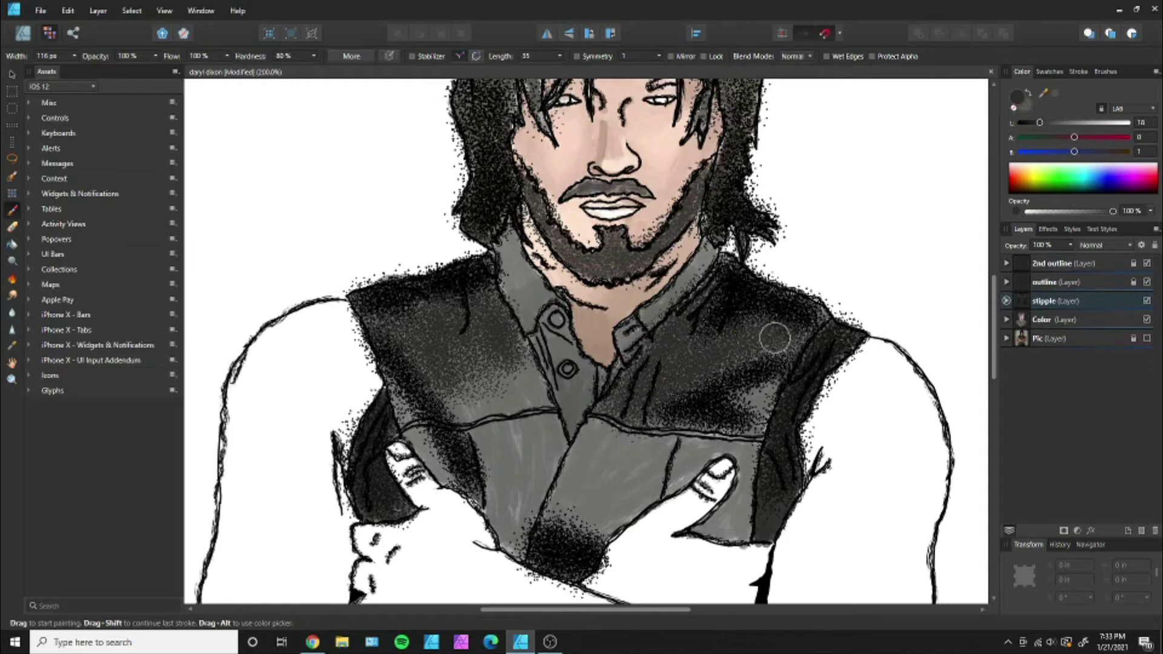
drag(749, 417, 673, 431)
mouse_move(497, 364)
mouse_down()
mouse_move(485, 424)
mouse_move(531, 384)
mouse_move(511, 459)
mouse_move(671, 433)
mouse_move(697, 472)
mouse_move(745, 467)
mouse_move(735, 434)
mouse_up()
mouse_move(442, 466)
mouse_down()
mouse_move(512, 275)
mouse_move(681, 287)
mouse_up()
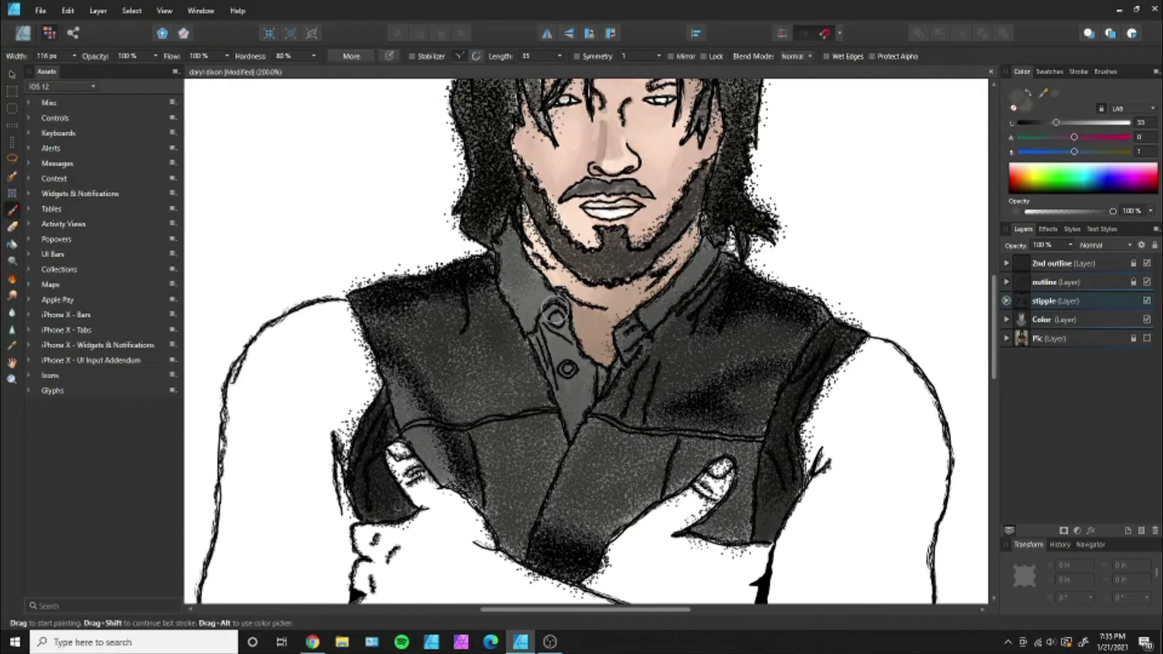
alt+click(542, 366)
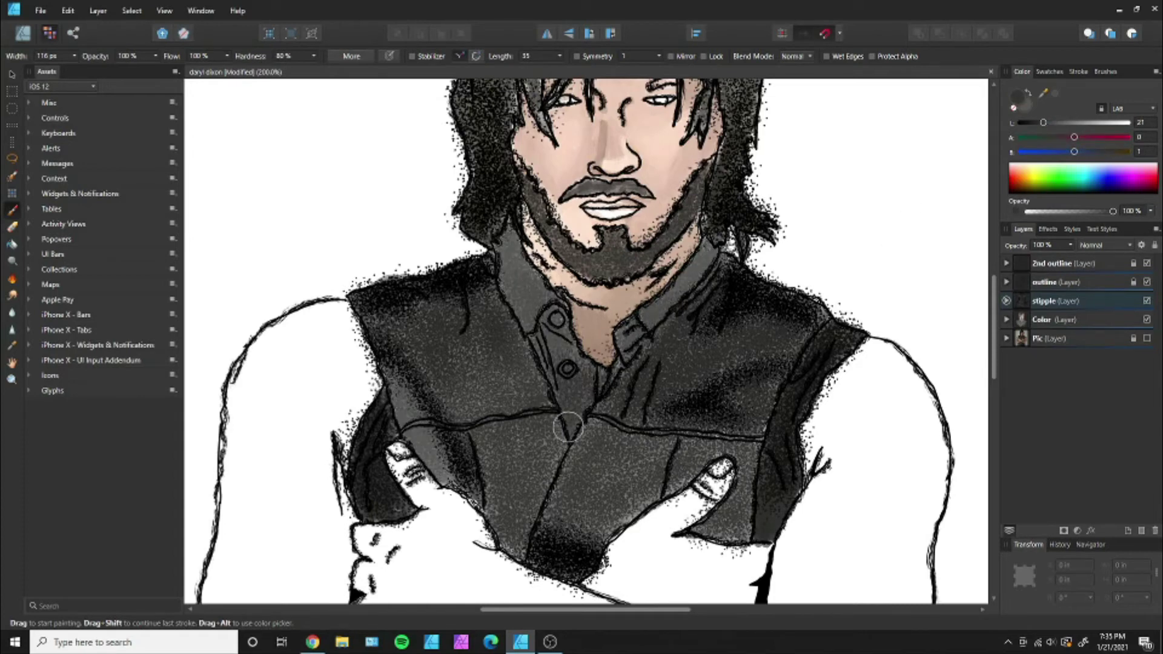
Try the lightening tool and show the reference photo beneath the outlines.
scroll(808, 309, up, 2)
right_click(85, 278)
key(o)
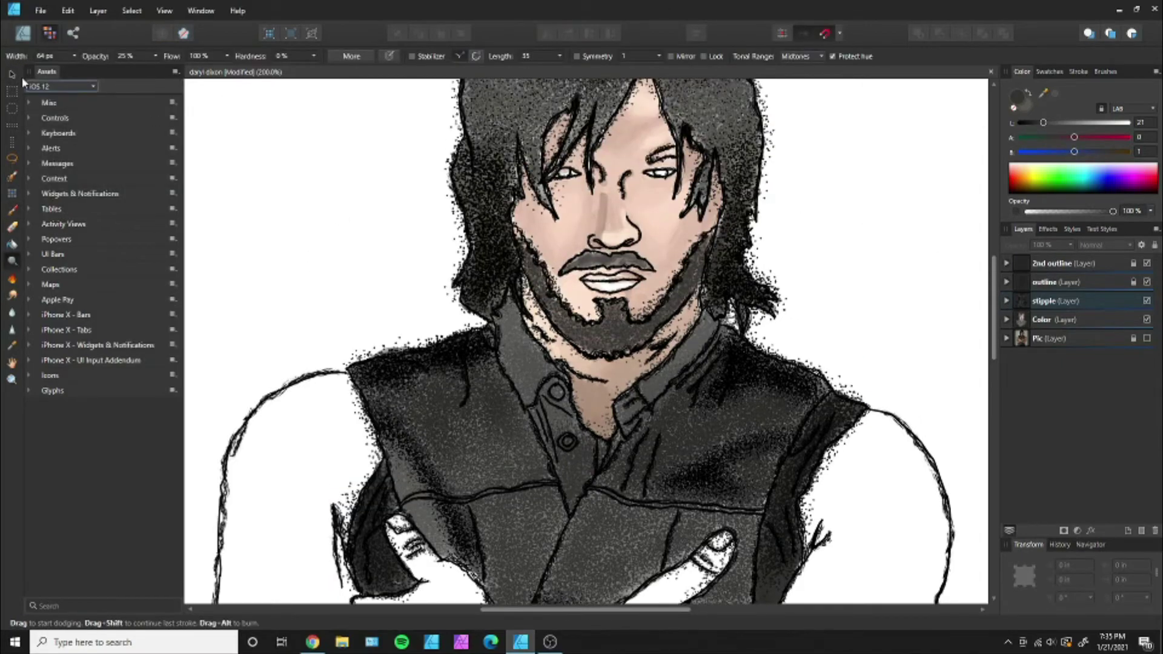
scroll(895, 358, up, 2)
scroll(896, 358, down, 5)
scroll(906, 358, down, 5)
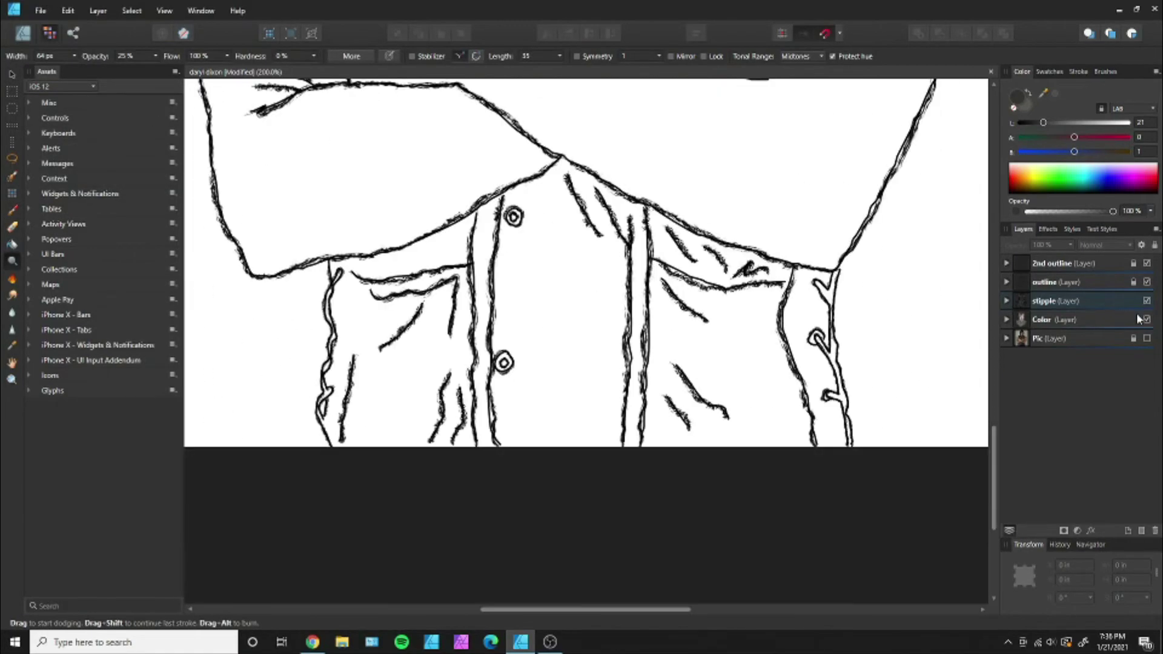
click(1138, 319)
Stipple the shirt under the crossed arms in black, along its upper edge and centre.
key(b)
alt+click(350, 337)
mouse_move(339, 272)
mouse_down()
mouse_move(355, 447)
mouse_move(347, 430)
mouse_move(424, 249)
mouse_move(497, 206)
mouse_up()
mouse_move(757, 278)
mouse_down()
mouse_move(682, 244)
mouse_move(824, 424)
mouse_move(792, 324)
mouse_move(683, 242)
mouse_move(578, 186)
mouse_move(714, 278)
mouse_move(779, 455)
mouse_move(733, 295)
mouse_up()
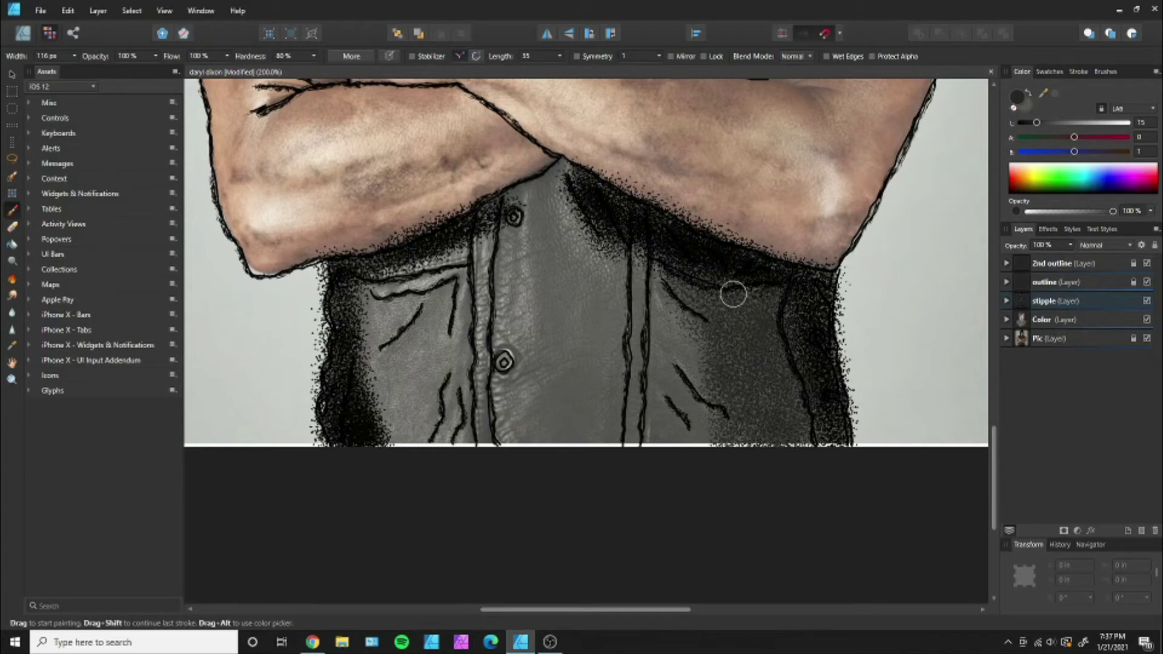
mouse_move(527, 191)
mouse_down()
mouse_move(539, 416)
mouse_move(514, 337)
mouse_move(592, 364)
mouse_up()
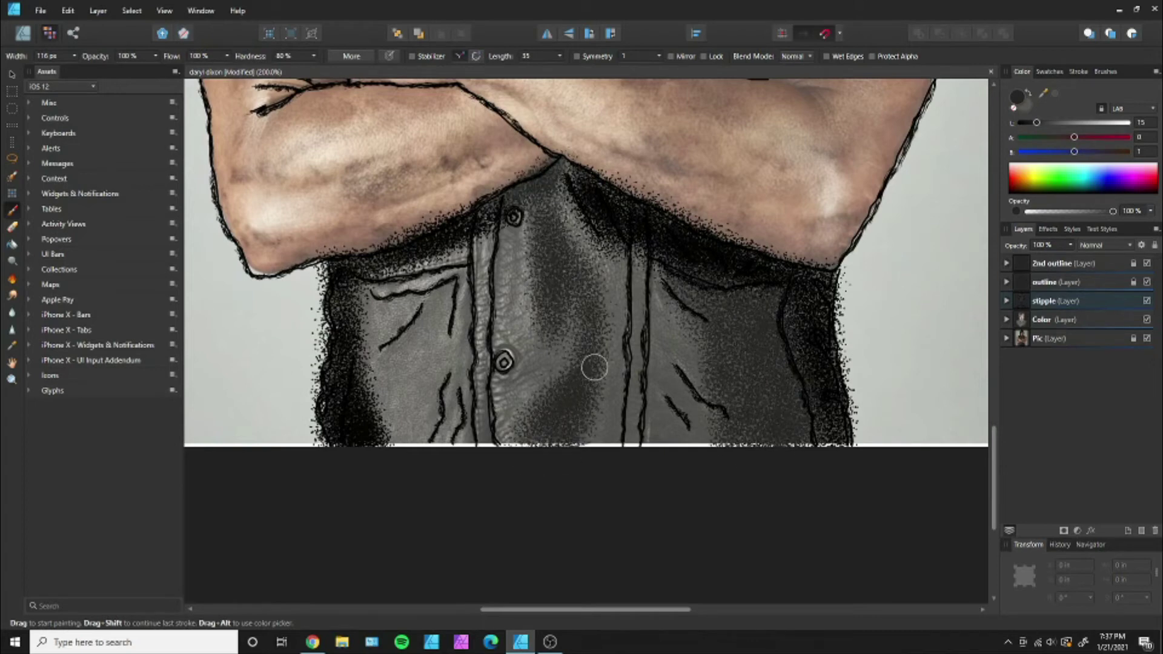
click(1147, 338)
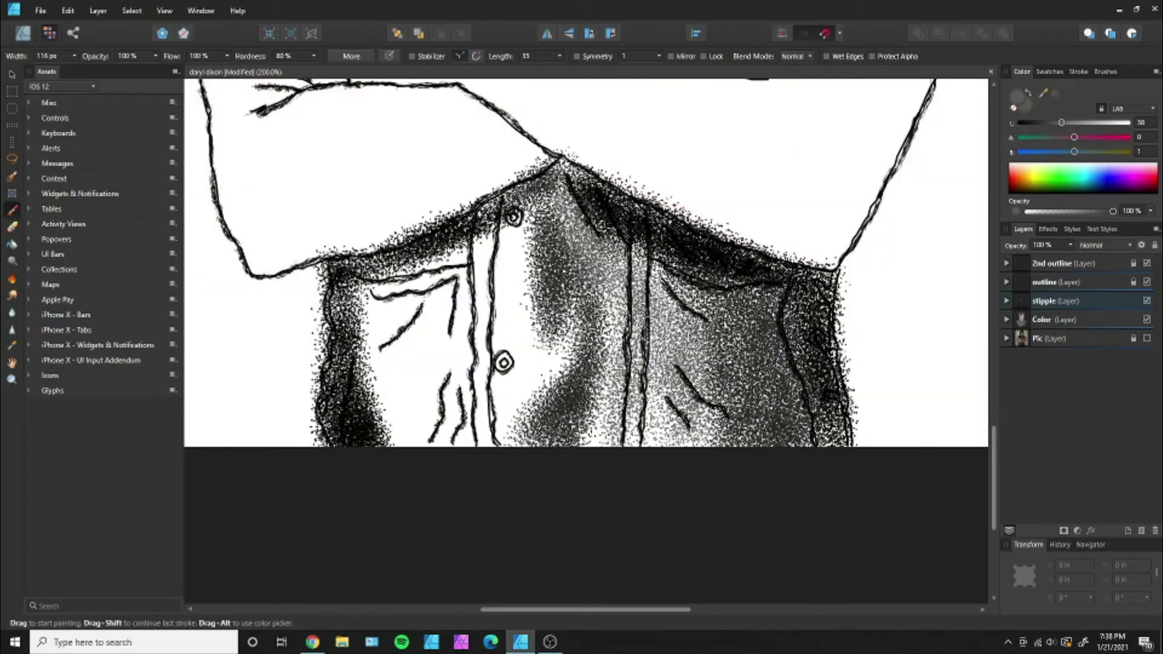
Add grey and black stipple over the lower-centre, upper-left and right shirt areas.
mouse_move(642, 243)
mouse_down()
mouse_move(697, 357)
mouse_move(701, 459)
mouse_move(606, 315)
mouse_move(688, 406)
mouse_up()
key(d)
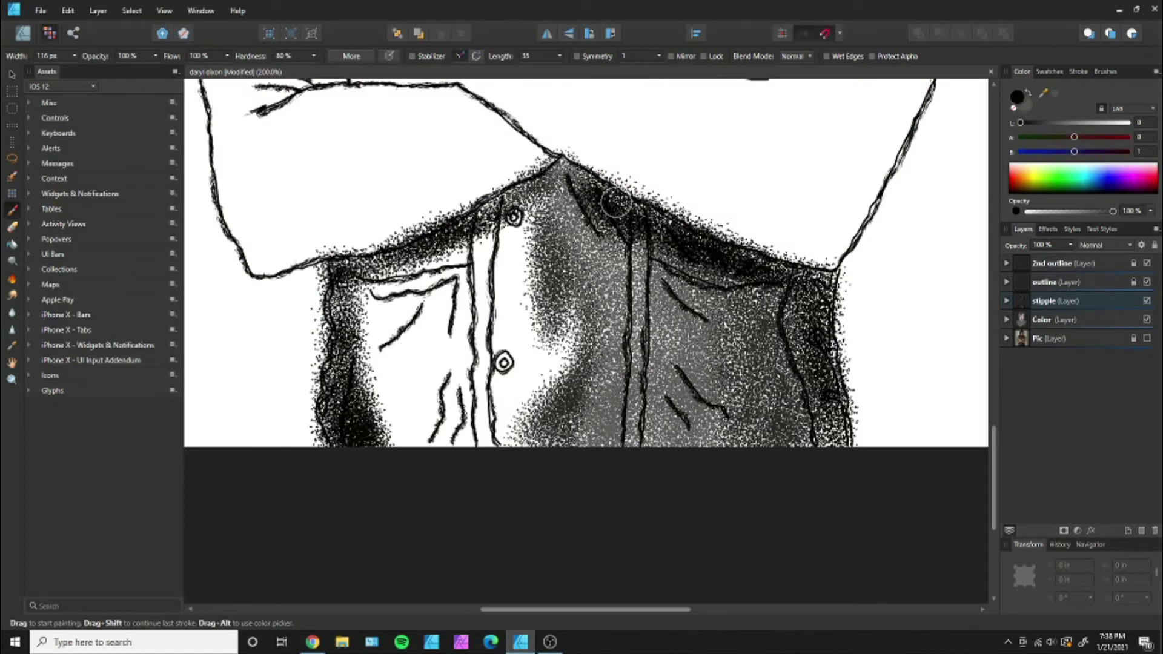
mouse_move(533, 194)
mouse_down()
mouse_move(548, 224)
mouse_move(546, 424)
mouse_move(339, 393)
mouse_move(515, 199)
mouse_up()
drag(739, 445, 738, 332)
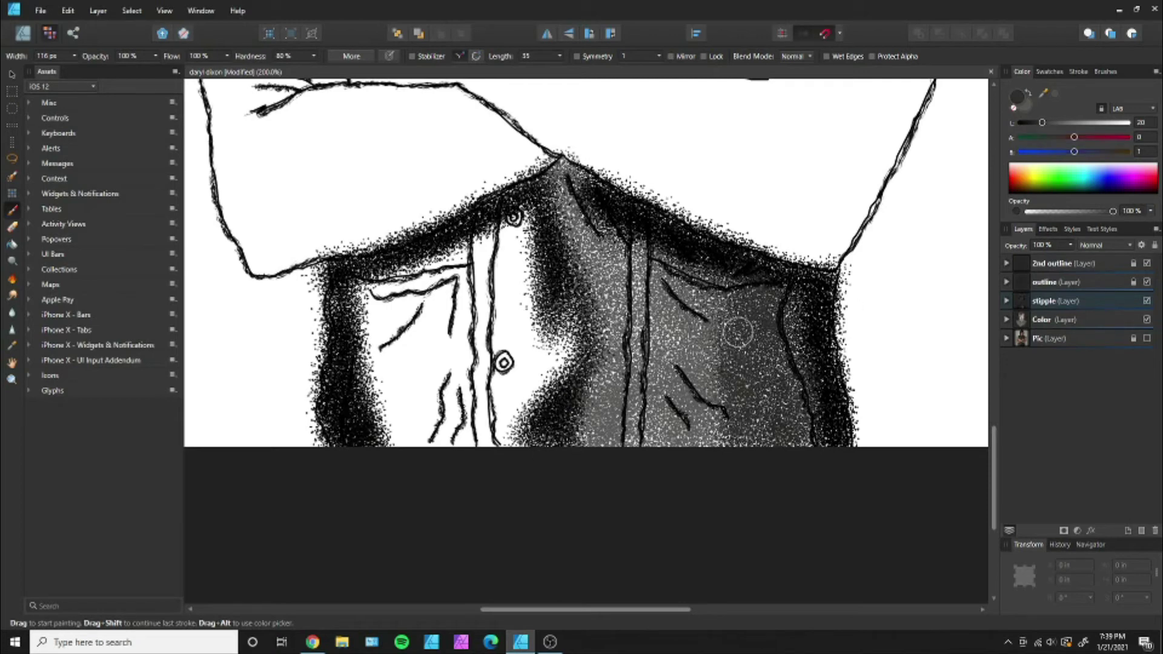
click(1049, 123)
mouse_move(715, 436)
mouse_down()
mouse_move(693, 251)
mouse_move(707, 447)
mouse_move(497, 231)
mouse_move(545, 376)
mouse_move(485, 273)
mouse_move(554, 391)
mouse_move(503, 303)
mouse_up()
Fill the white left shirt panel and its folds with lighter grey stipple.
click(1079, 122)
mouse_move(479, 254)
mouse_down()
mouse_move(467, 436)
mouse_move(381, 315)
mouse_move(350, 293)
mouse_move(466, 424)
mouse_move(363, 394)
mouse_up()
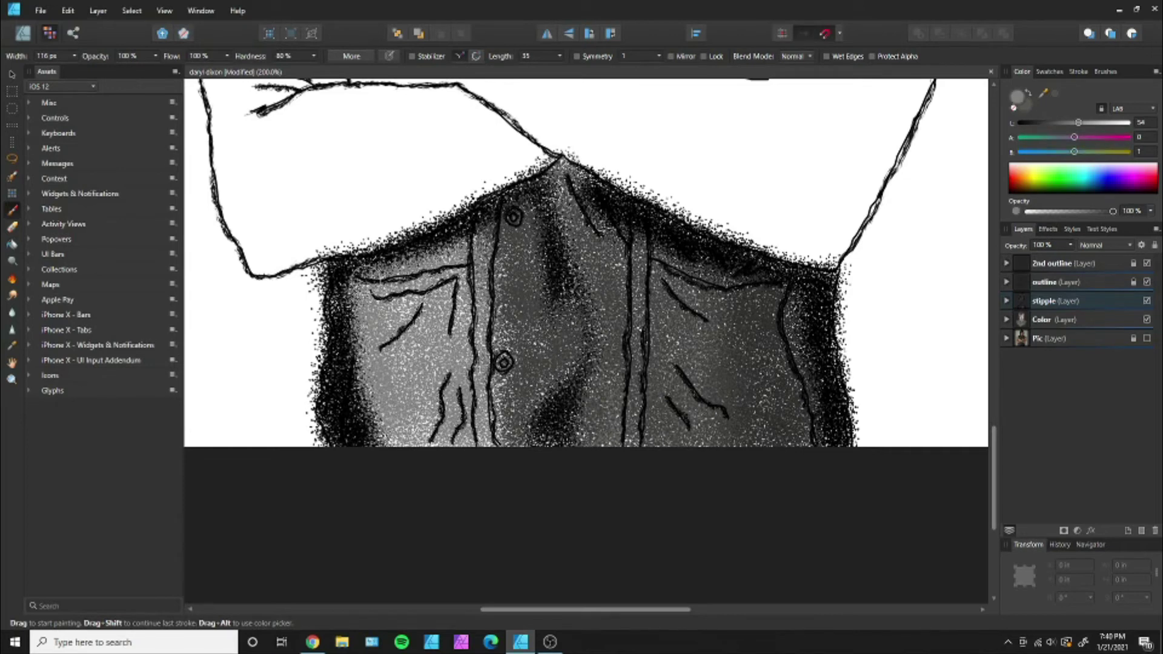
mouse_move(470, 255)
mouse_down()
mouse_move(382, 351)
mouse_move(436, 424)
mouse_up()
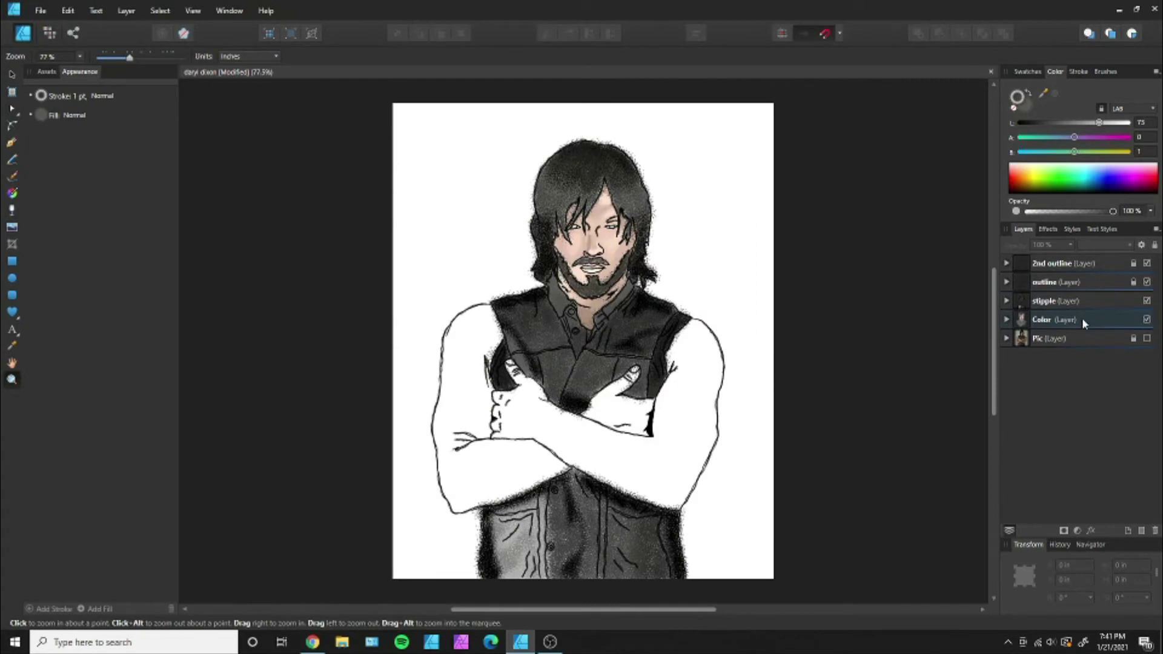
Select the Color layer, show Pic, hide stipple and set a 150 px brush.
click(1082, 319)
click(1146, 338)
click(1146, 301)
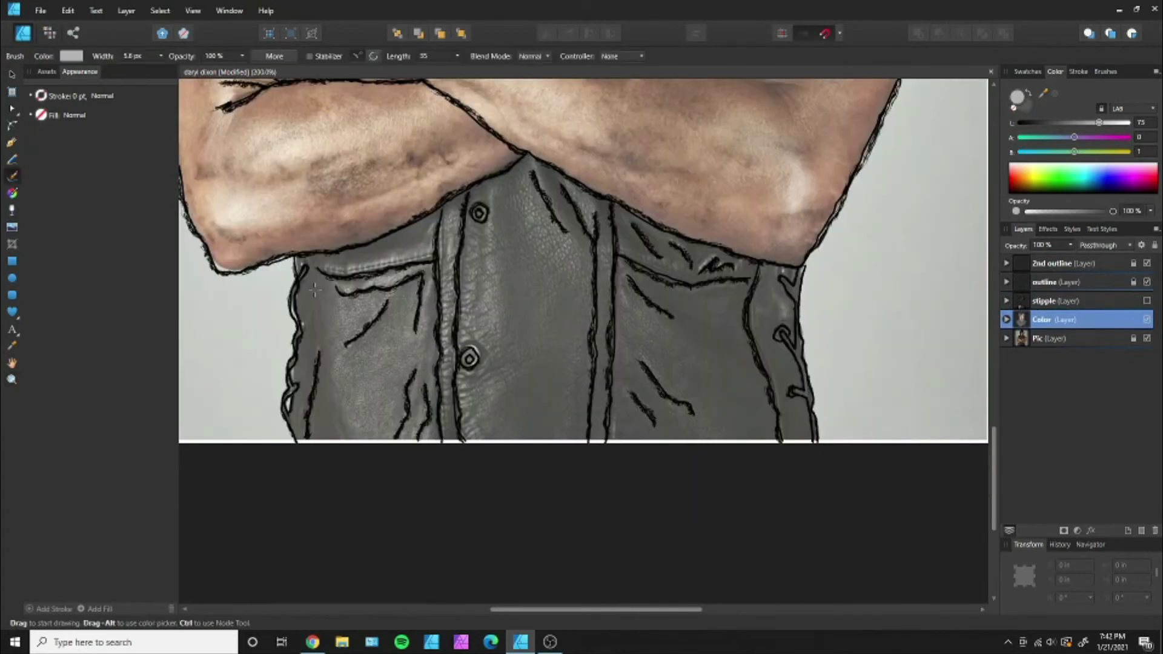
click(1078, 71)
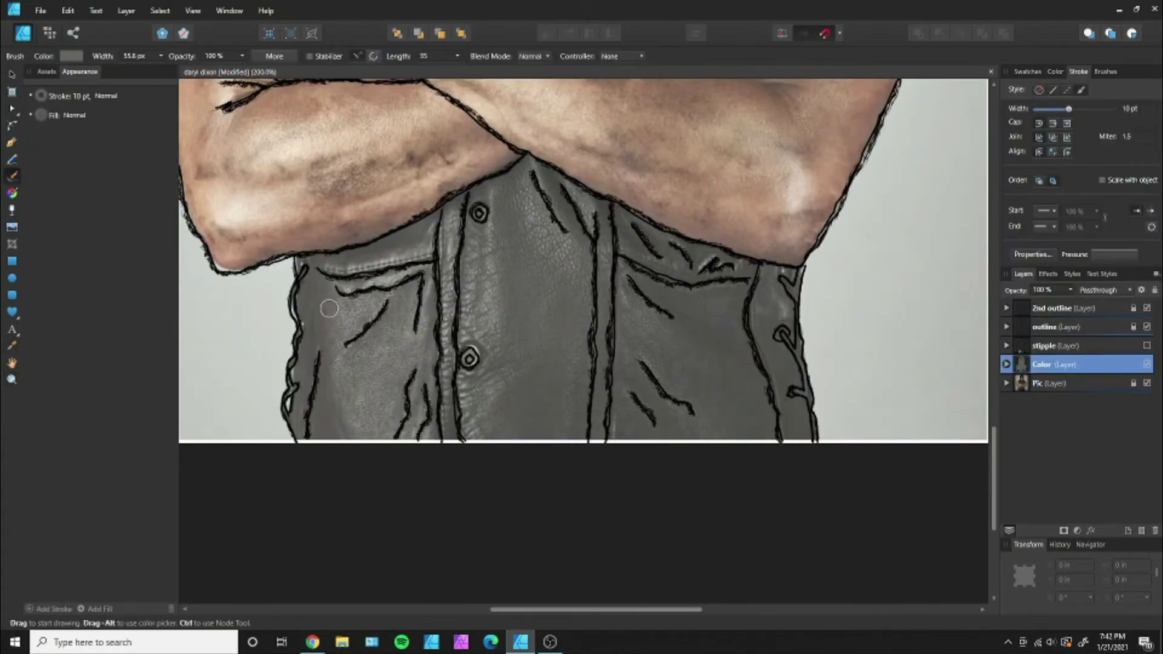
click(1105, 72)
click(1077, 222)
click(1055, 71)
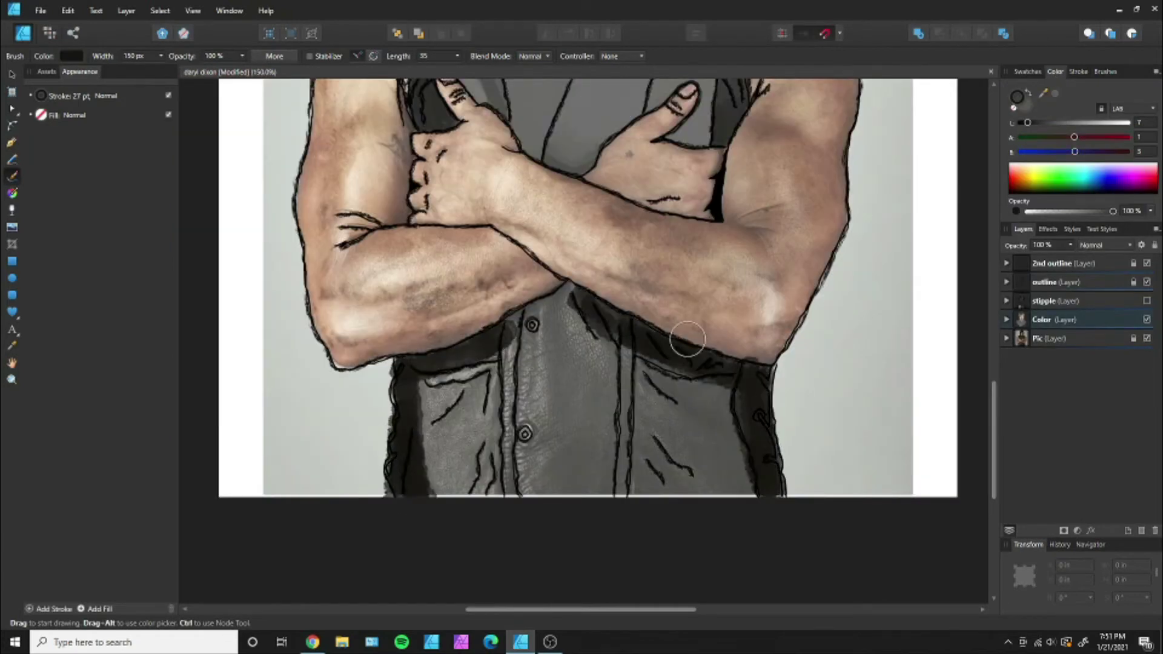
Paint dark shading down the vest's middle and left-centre, then re-show the stipple layer.
mouse_move(687, 338)
mouse_down()
mouse_move(582, 384)
mouse_move(576, 315)
mouse_move(721, 389)
mouse_move(672, 488)
mouse_move(662, 462)
mouse_move(637, 455)
mouse_up()
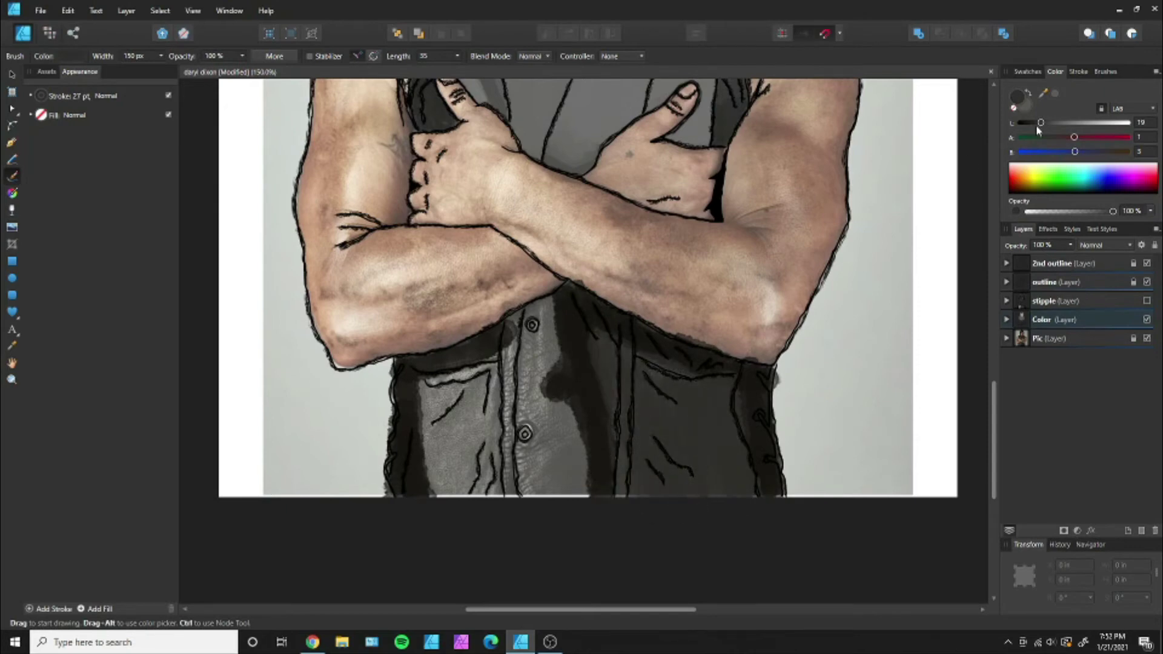
mouse_move(539, 303)
mouse_down()
mouse_move(460, 393)
mouse_move(441, 485)
mouse_move(532, 462)
mouse_move(539, 311)
mouse_up()
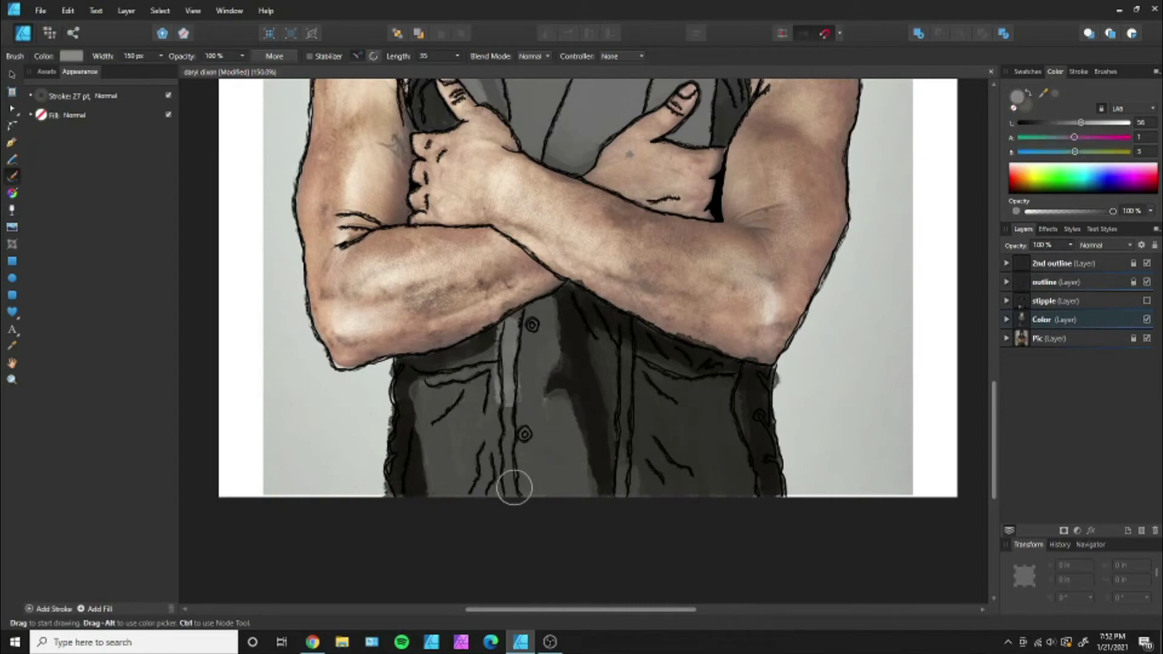
click(1146, 300)
scroll(819, 274, up, 3)
Sample a skin tone from the arm and paint brown on both upper arms and right forearm.
key(i)
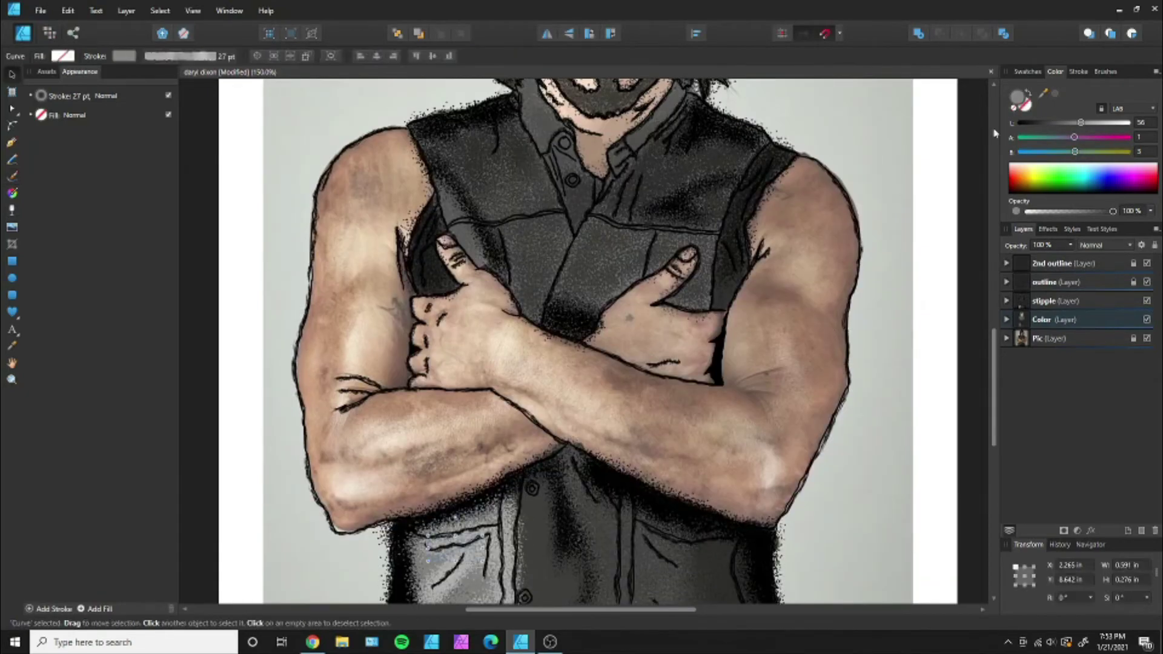
click(806, 255)
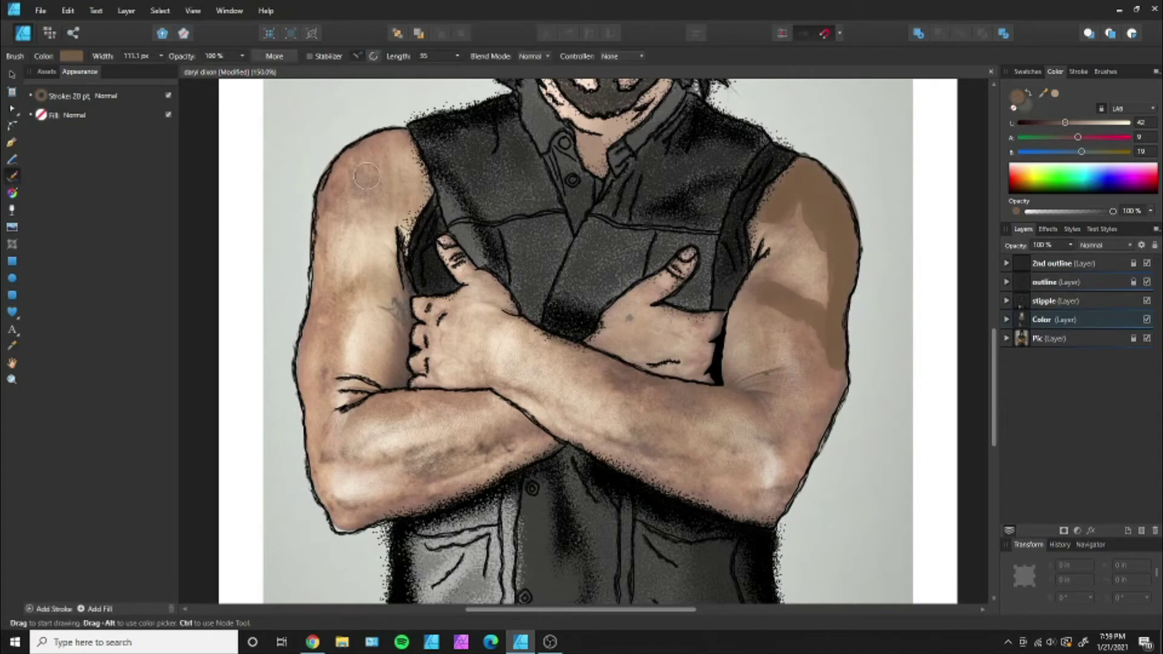
drag(366, 176, 365, 274)
drag(316, 303, 329, 207)
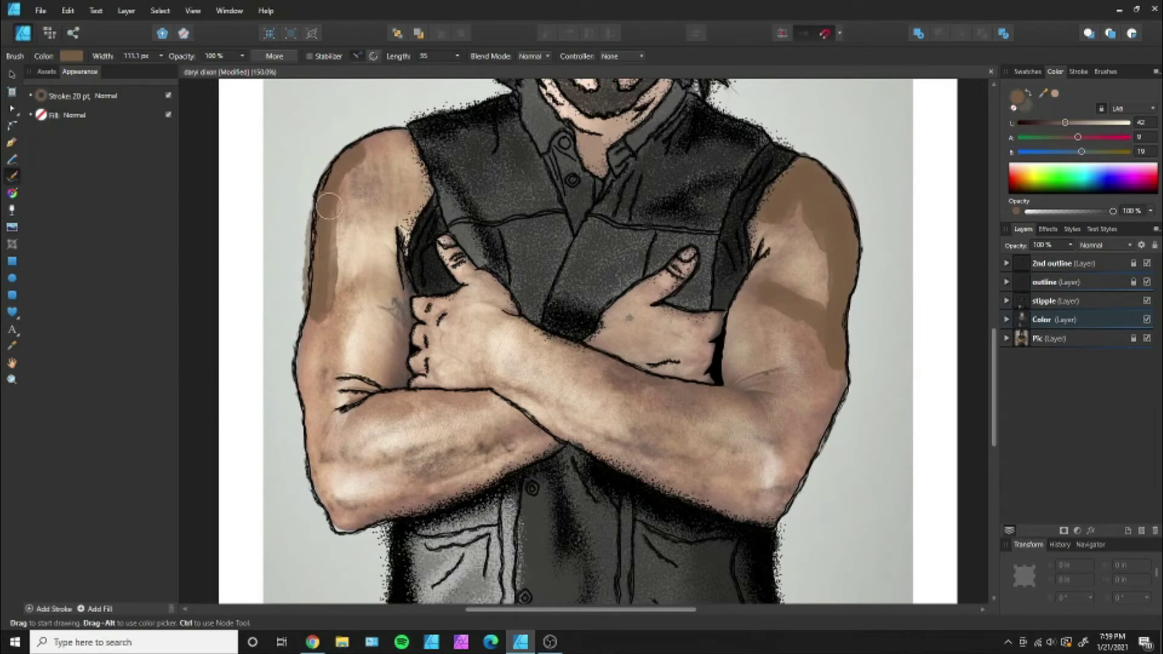
drag(1066, 124, 1077, 123)
drag(808, 291, 767, 220)
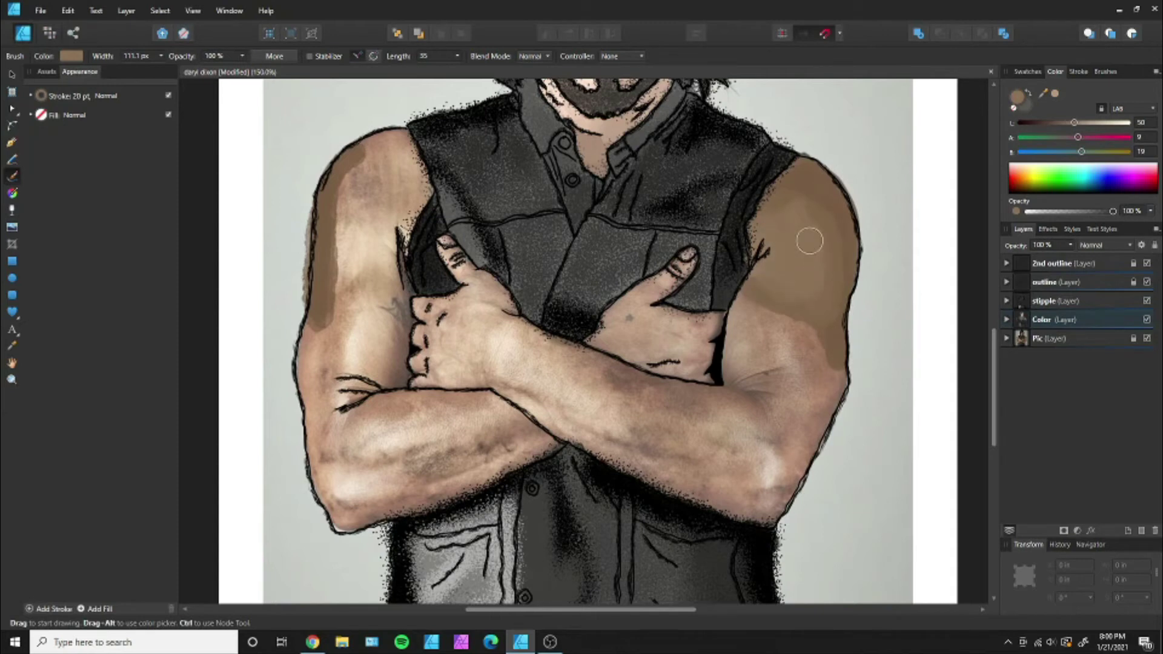
mouse_move(757, 305)
mouse_down()
mouse_move(806, 433)
mouse_move(628, 387)
mouse_up()
Paint brown down the left upper arm from shoulder to elbow and lower forearm.
drag(406, 130, 330, 285)
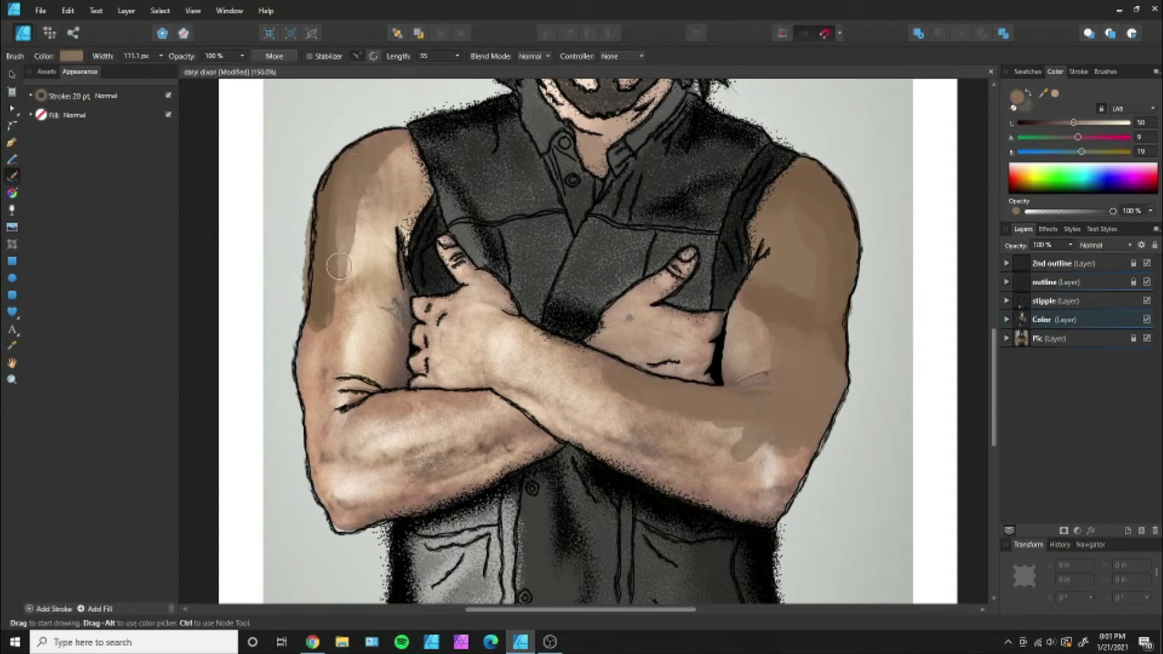
drag(363, 176, 303, 472)
drag(303, 424, 388, 143)
drag(303, 394, 339, 514)
drag(1074, 123, 1067, 123)
mouse_move(339, 509)
mouse_down()
mouse_move(508, 467)
mouse_move(358, 508)
mouse_up()
Fill the right elbow crease and add brown strips on the left forearm and inner upper arm.
drag(745, 309, 763, 350)
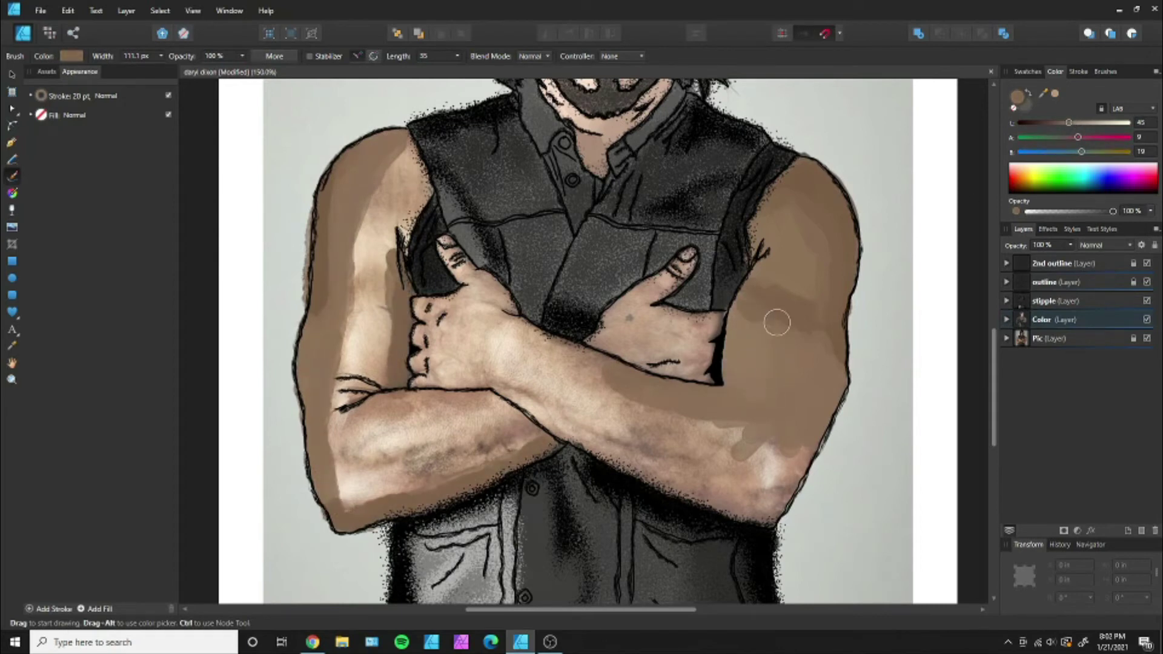
drag(483, 442, 423, 470)
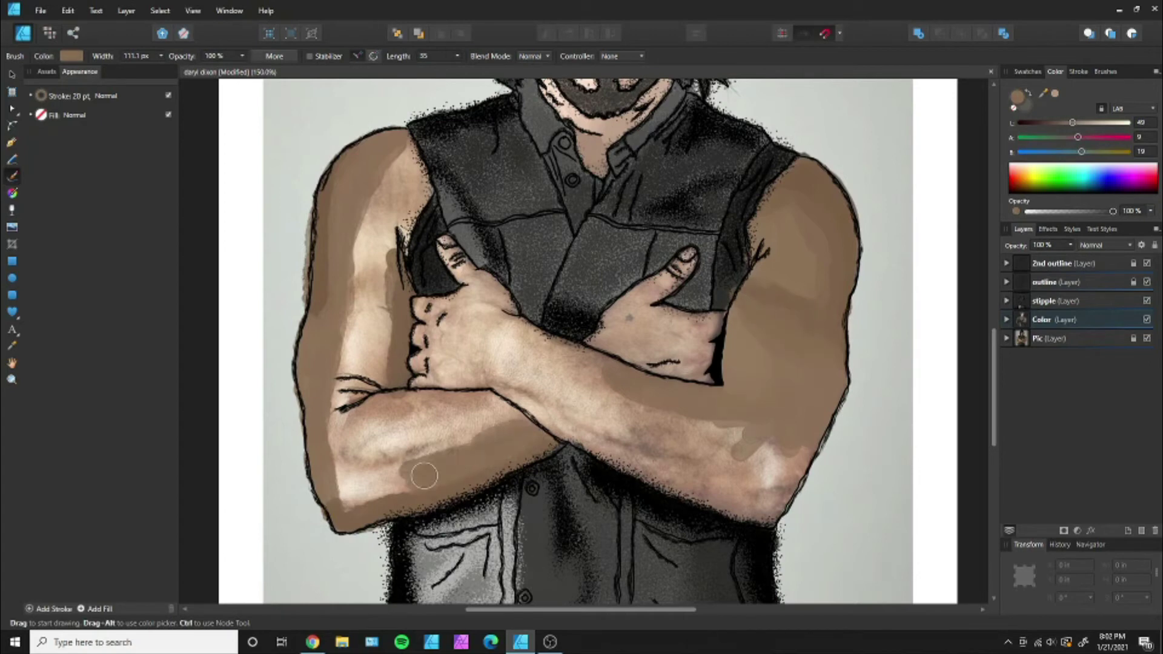
mouse_move(364, 403)
mouse_down()
mouse_move(485, 403)
mouse_move(460, 418)
mouse_up()
drag(381, 224, 417, 193)
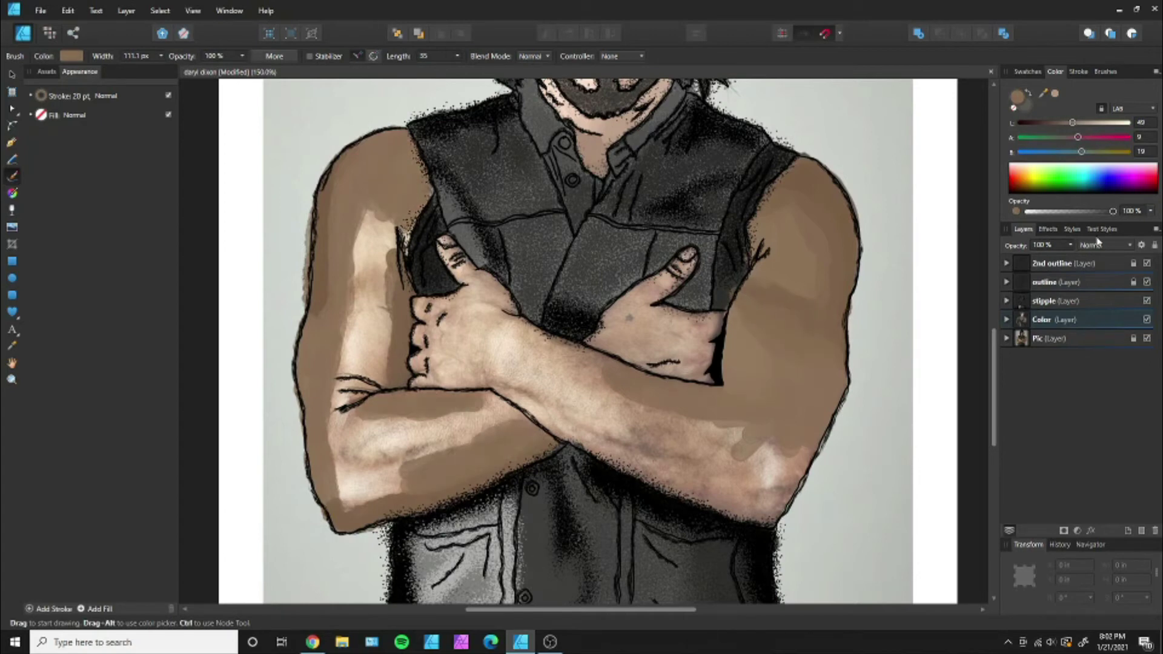
Paint light beige and pale highlights along the left arm, forearm and hand.
drag(1072, 123, 1106, 123)
mouse_move(369, 203)
mouse_down()
mouse_move(358, 364)
mouse_move(393, 473)
mouse_move(496, 428)
mouse_up()
mouse_move(407, 460)
mouse_down()
mouse_move(509, 424)
mouse_move(363, 406)
mouse_move(351, 243)
mouse_move(396, 490)
mouse_up()
drag(1096, 123, 1121, 123)
drag(352, 478, 379, 318)
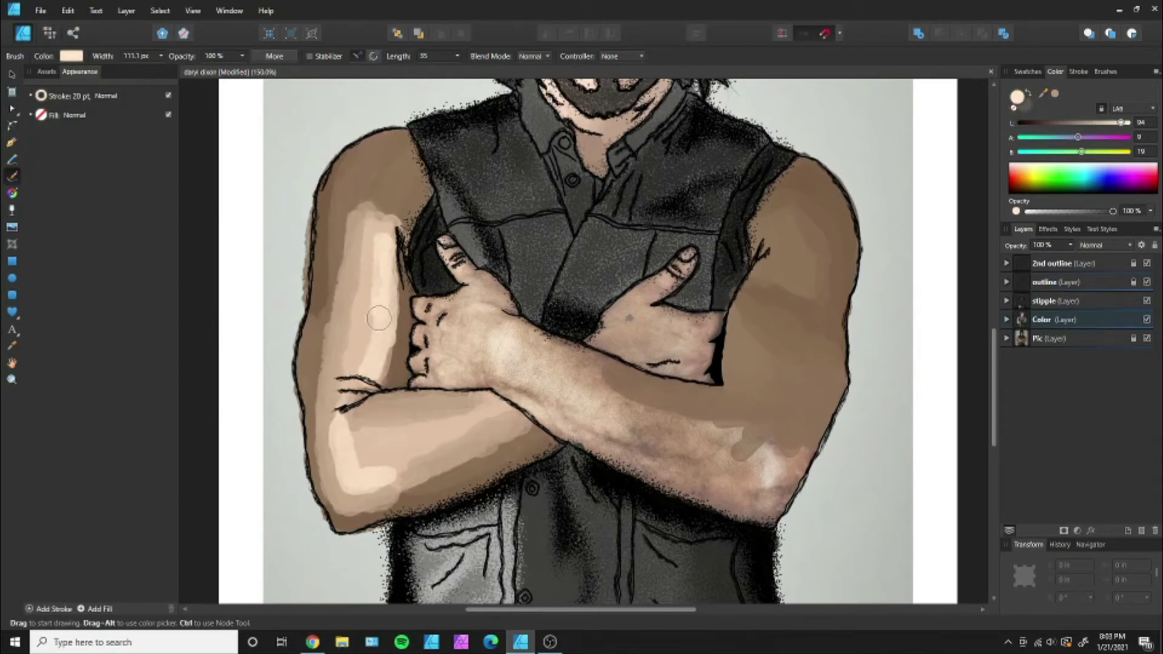
drag(471, 291, 452, 245)
Highlight the right upper arm and forearm, lay mid-tone beige over it and soften the hand highlight.
drag(767, 436, 754, 491)
drag(772, 221, 796, 291)
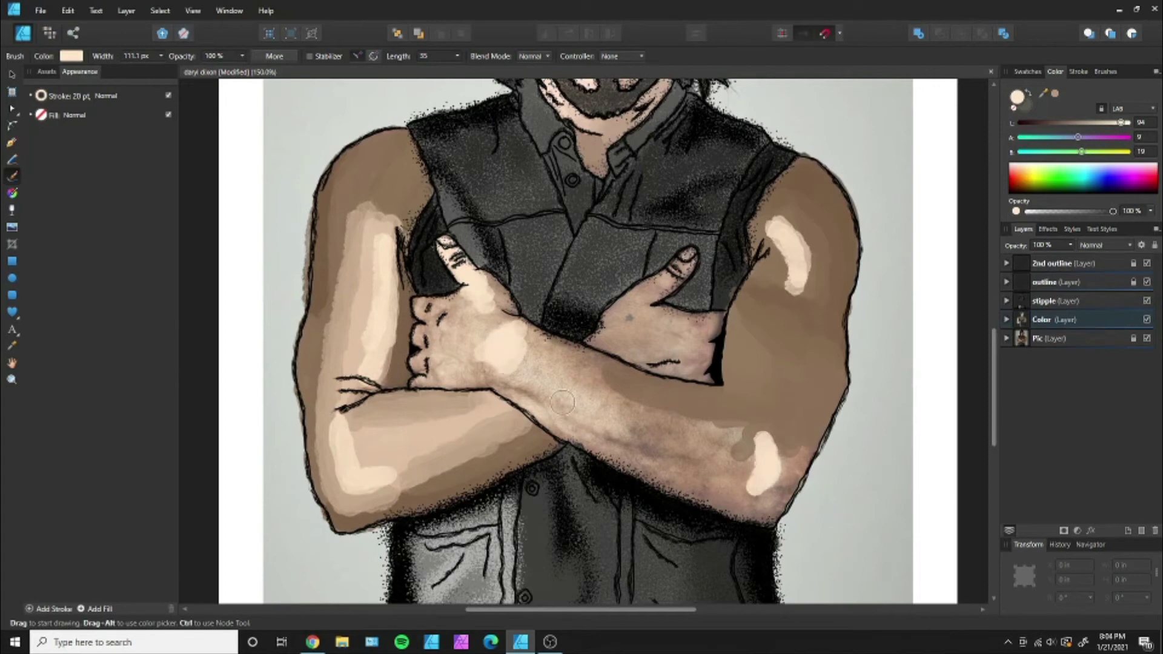
drag(512, 355, 577, 431)
drag(1110, 123, 1092, 123)
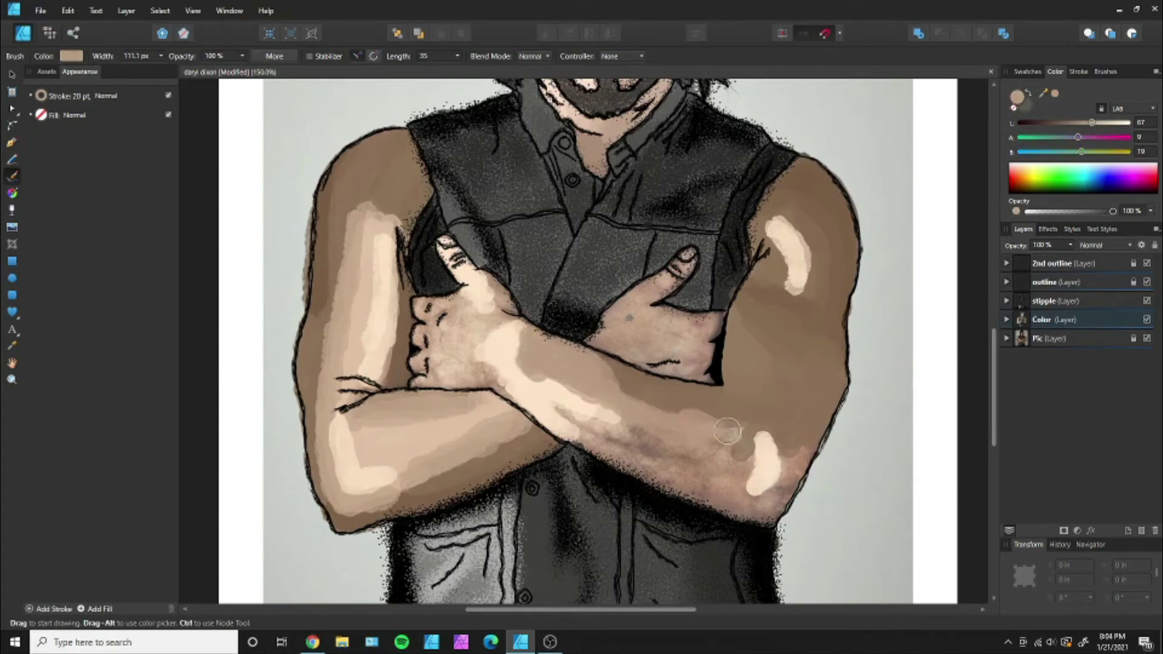
drag(545, 345, 723, 466)
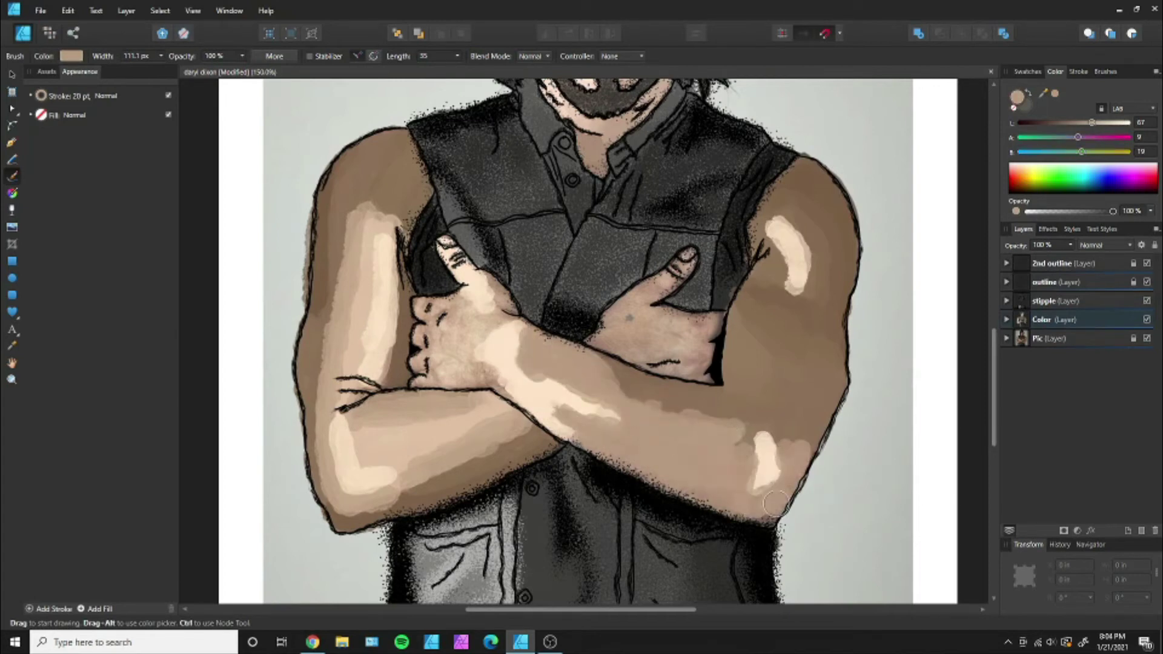
drag(457, 346, 498, 297)
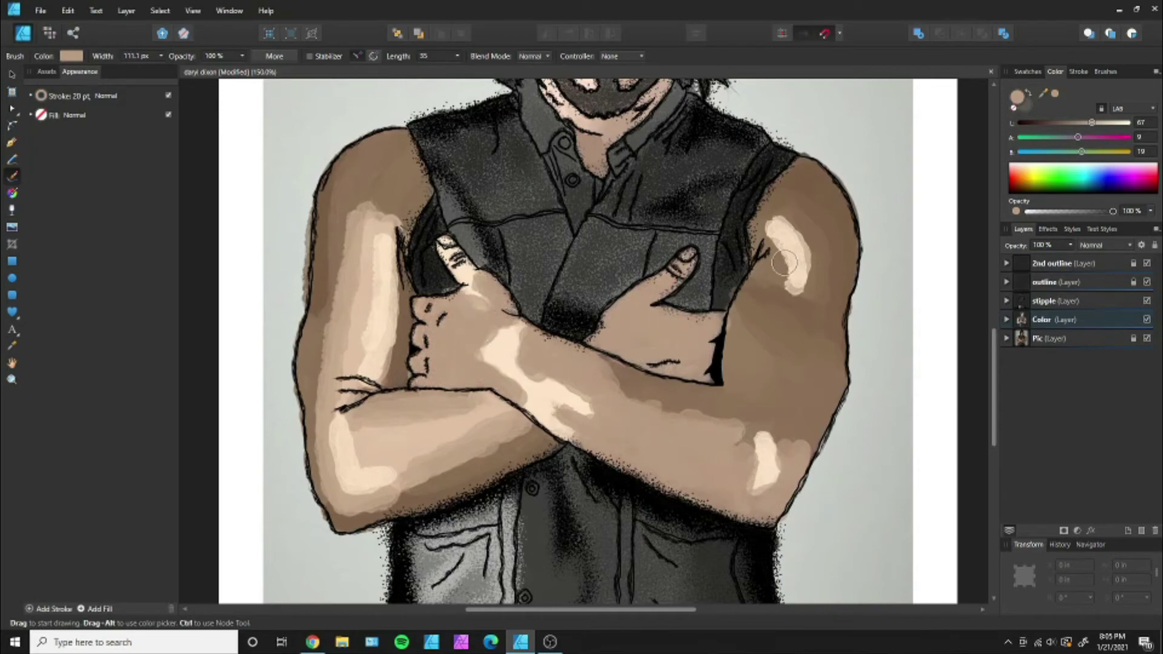
key(z)
key(ctrl+0)
key(ctrl+plus)
key(ctrl+plus)
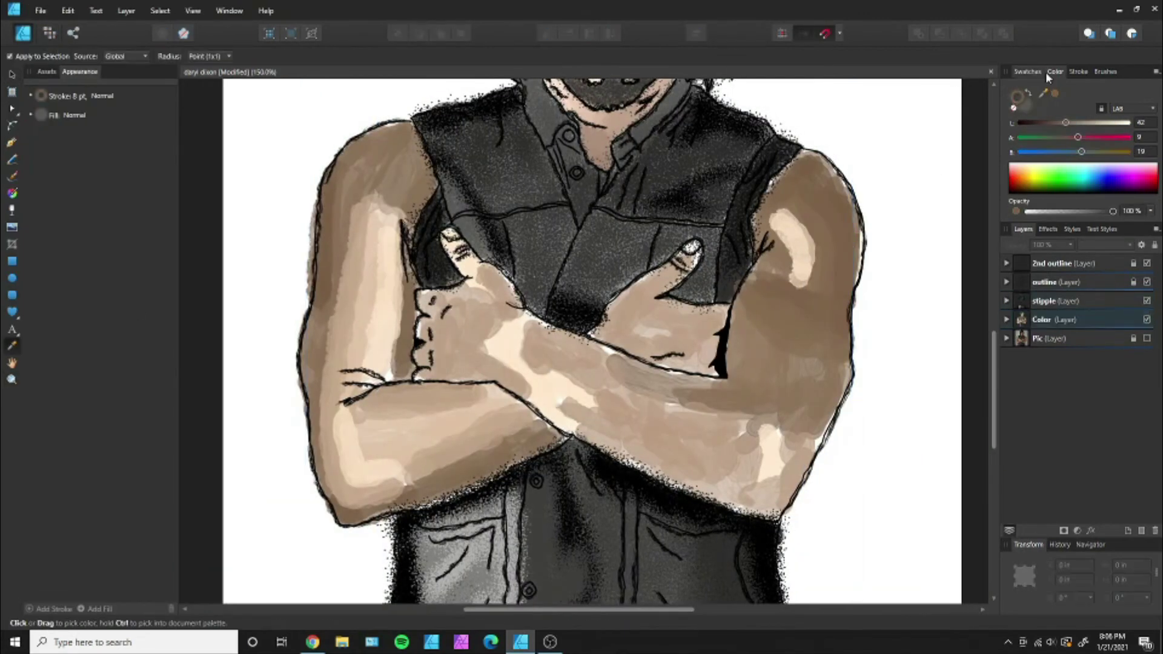
Paint a light tan stroke on the lower forearm and deep brown along the right shoulder.
key(b)
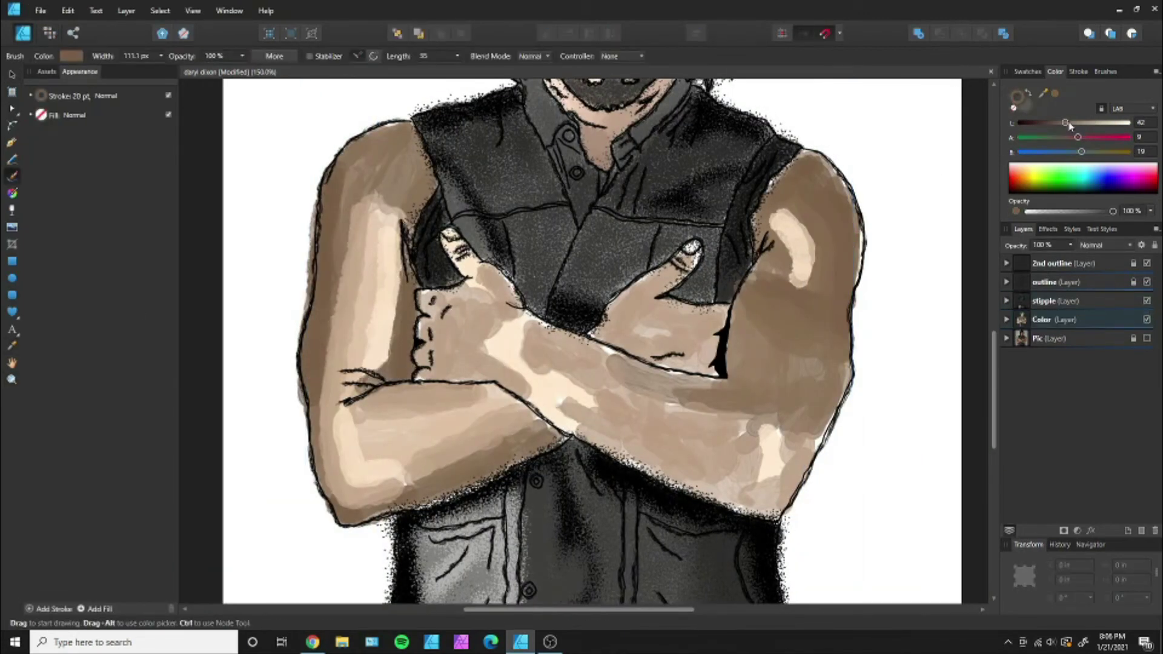
drag(1110, 123, 1091, 123)
drag(524, 436, 411, 479)
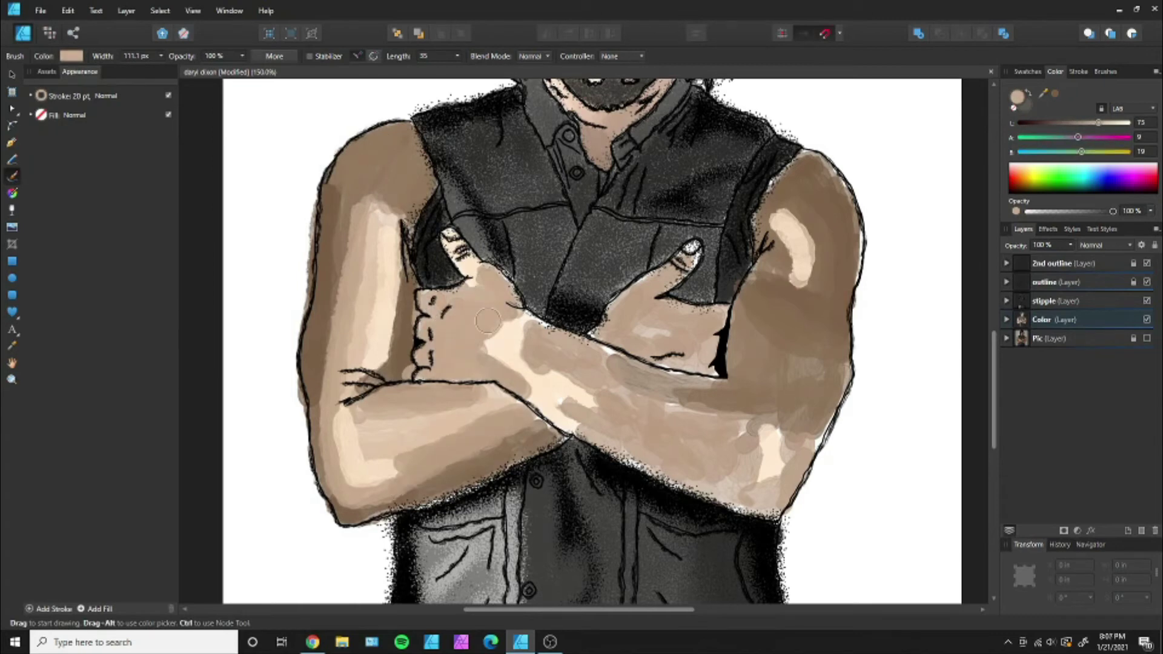
drag(1098, 123, 1059, 123)
drag(848, 272, 806, 151)
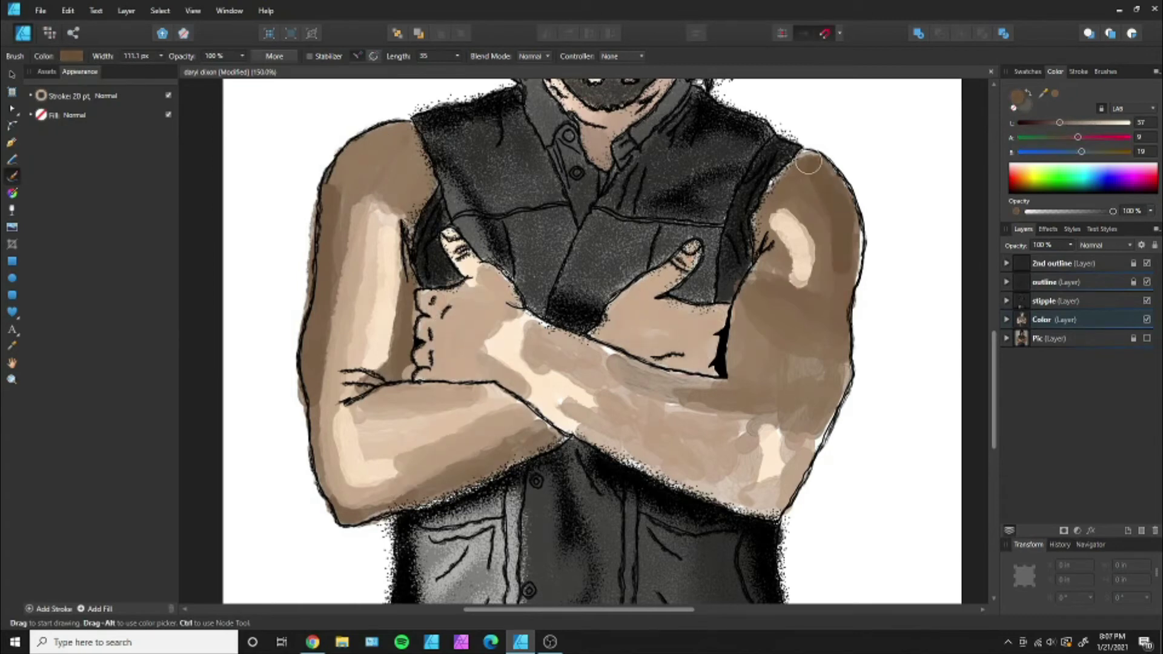
drag(860, 302, 774, 192)
Add tan and light patches across the crossed forearm and elbow, then switch to Pixel persona.
drag(1068, 123, 1086, 123)
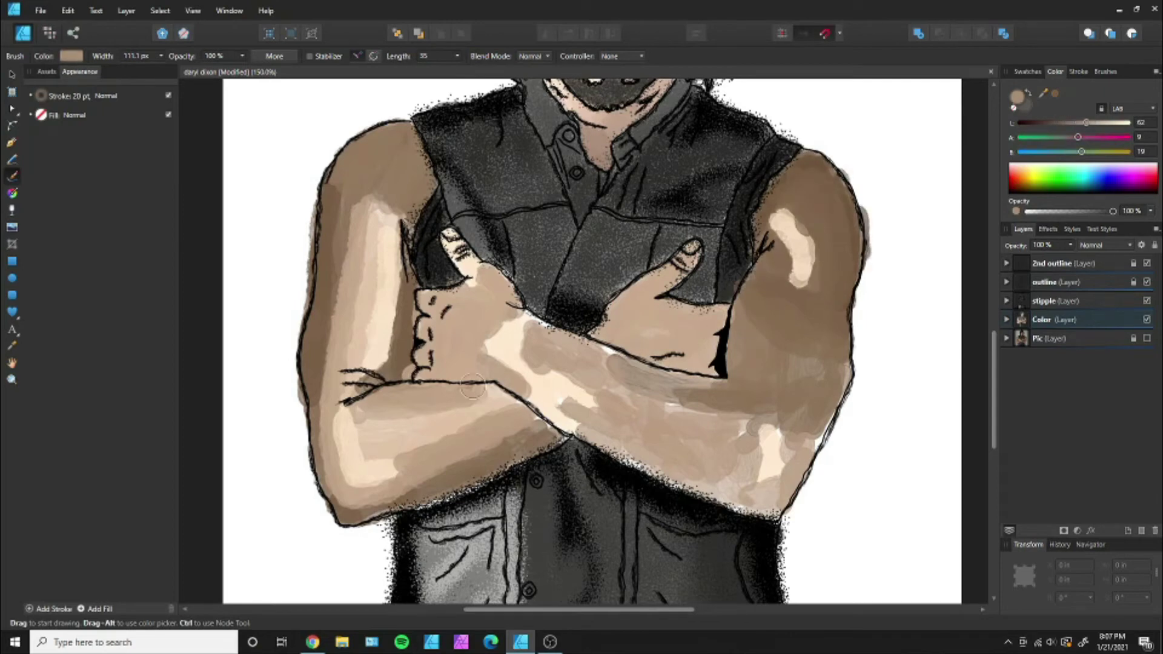
drag(527, 315, 624, 394)
mouse_move(715, 369)
mouse_down()
mouse_move(662, 429)
mouse_move(836, 364)
mouse_up()
mouse_move(685, 478)
mouse_down()
mouse_move(745, 461)
mouse_move(630, 460)
mouse_up()
drag(1086, 123, 1112, 123)
drag(763, 424, 745, 478)
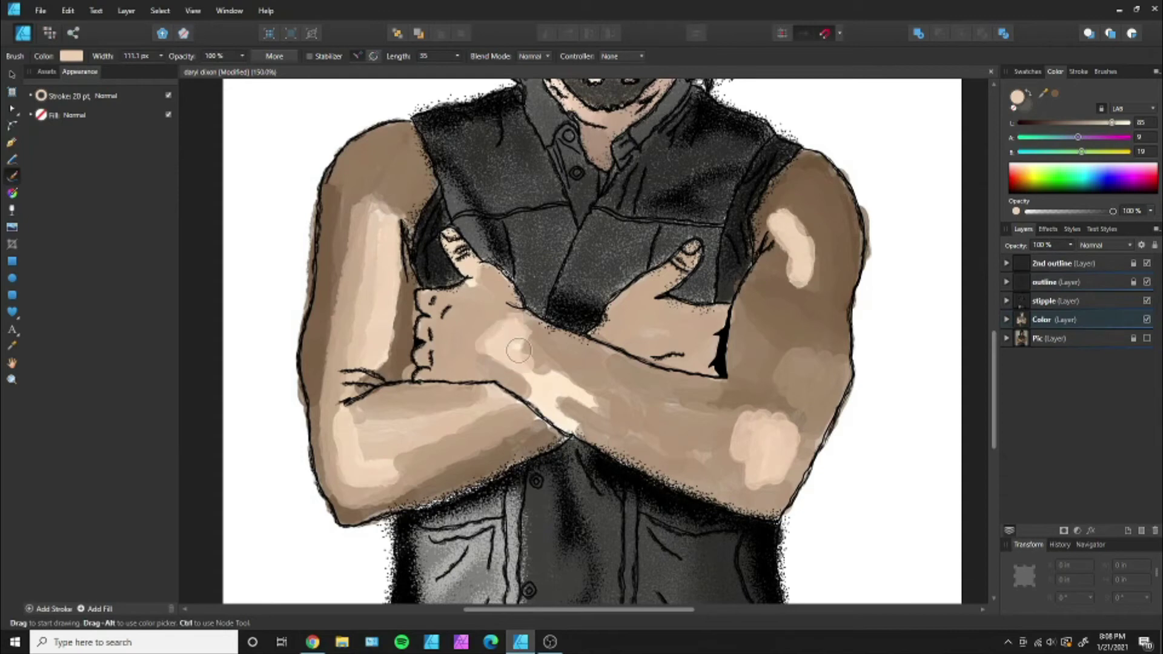
key(v)
key(ctrl+2)
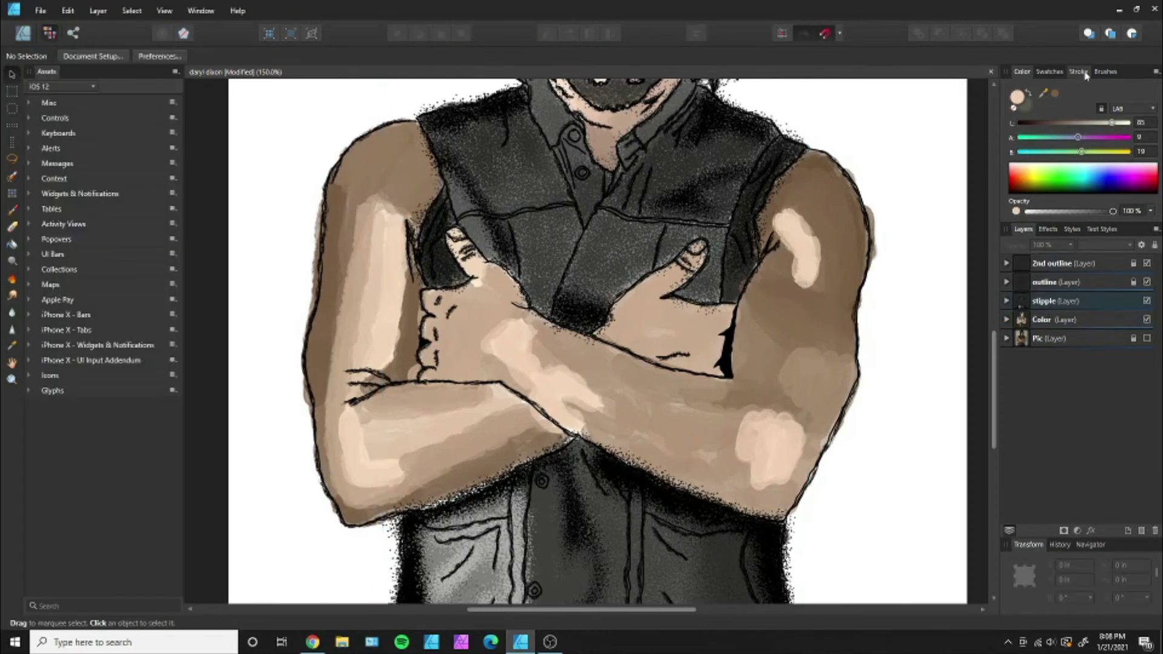
Stipple black texture on the right shoulder and along the left arm's outer edge.
click(1022, 71)
click(1087, 122)
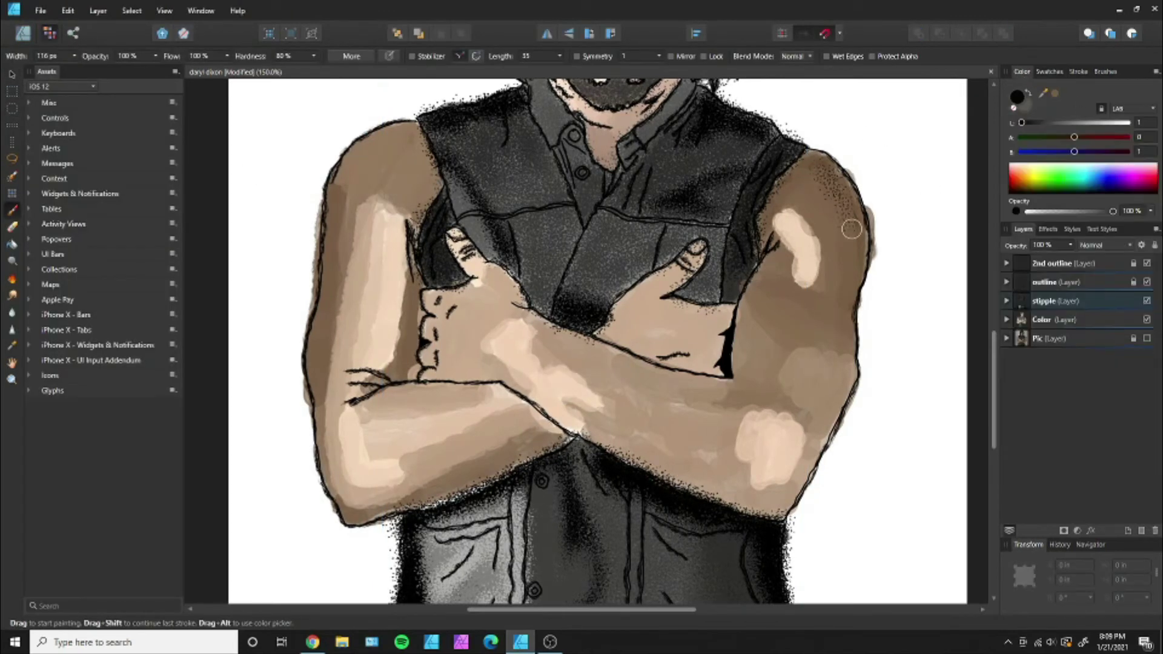
drag(830, 169, 860, 291)
drag(799, 151, 854, 266)
drag(324, 267, 318, 375)
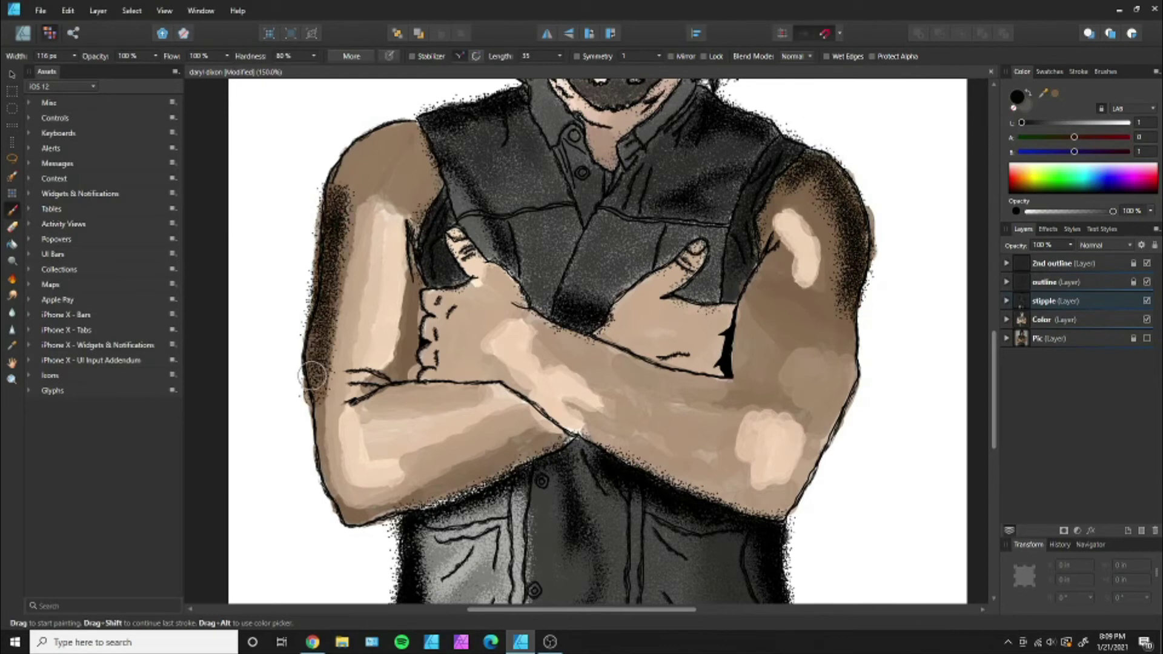
mouse_move(321, 218)
mouse_down()
mouse_move(388, 303)
mouse_move(400, 364)
mouse_up()
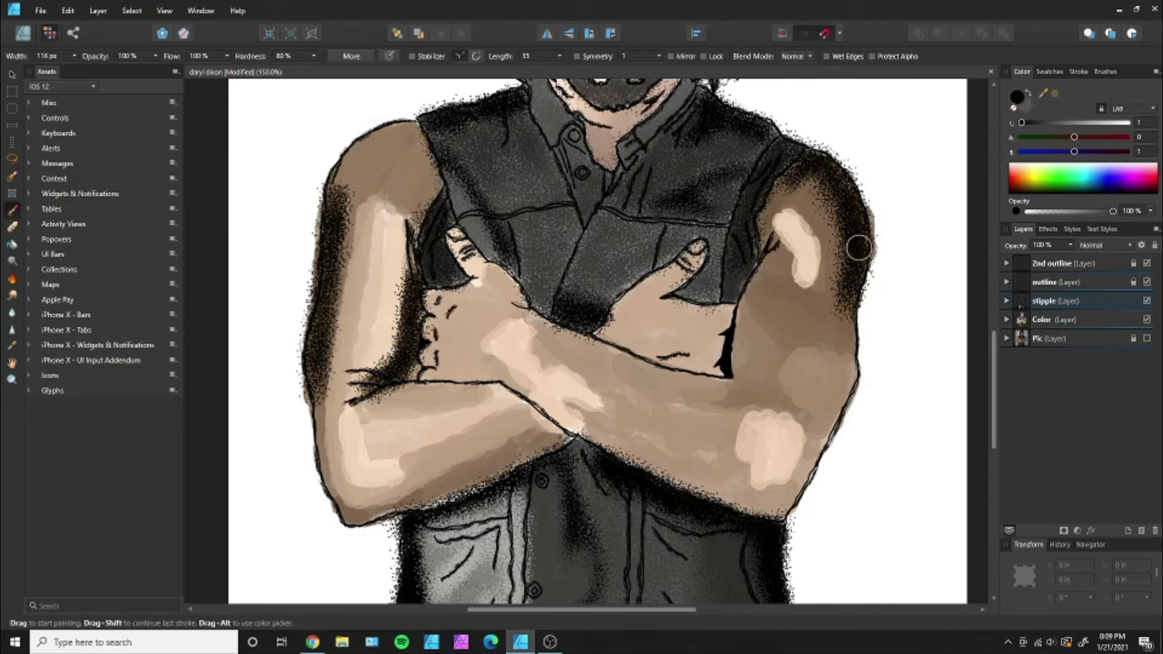
Darken the area around the right shoulder highlight and the right bicep with black stipple.
drag(824, 205, 842, 315)
drag(781, 194, 787, 315)
drag(842, 255, 811, 181)
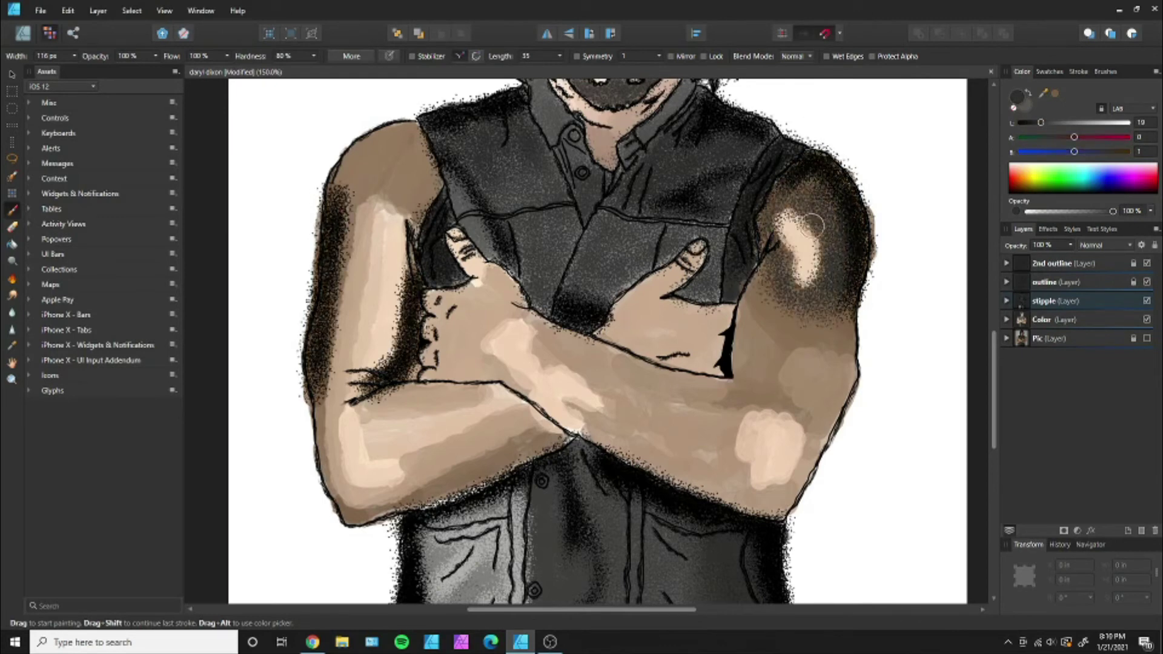
mouse_move(787, 242)
mouse_down()
mouse_move(827, 298)
mouse_move(751, 285)
mouse_up()
mouse_move(848, 315)
mouse_down()
mouse_move(751, 303)
mouse_move(854, 321)
mouse_up()
Stipple mid grey over the shoulder highlight, then darker grey over the right bicep and forearm edge.
click(1069, 122)
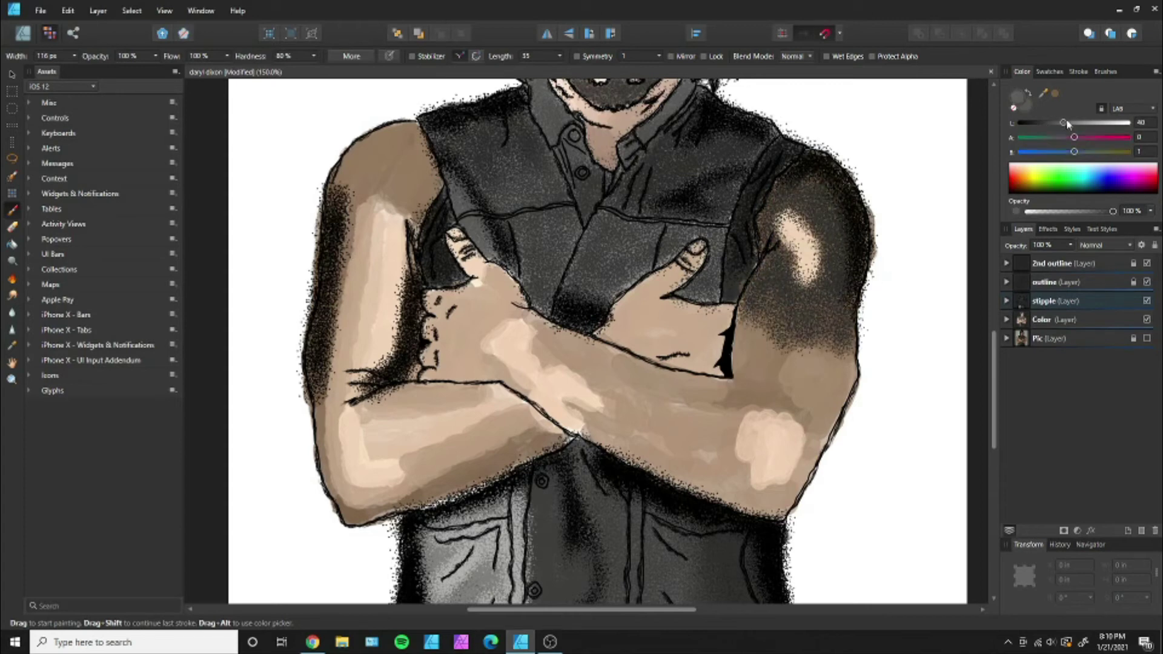
drag(794, 212, 812, 285)
drag(1055, 123, 1053, 123)
drag(745, 382, 789, 331)
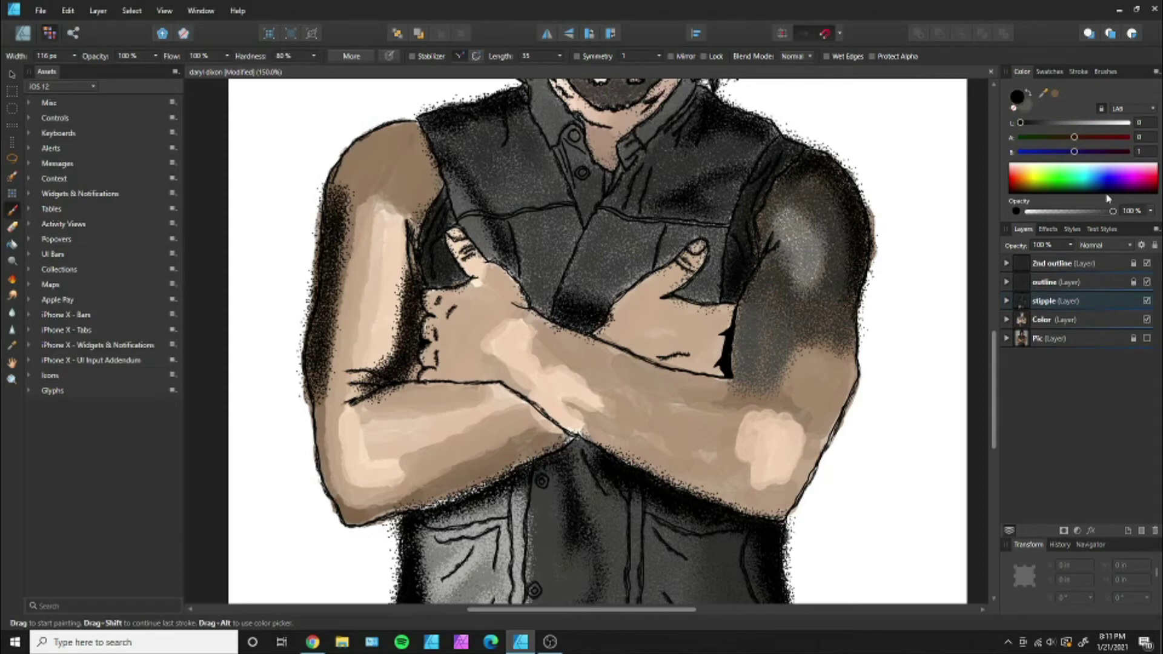
drag(1020, 122, 1047, 122)
mouse_move(860, 345)
mouse_down()
mouse_move(787, 424)
mouse_move(854, 351)
mouse_up()
drag(787, 375, 849, 348)
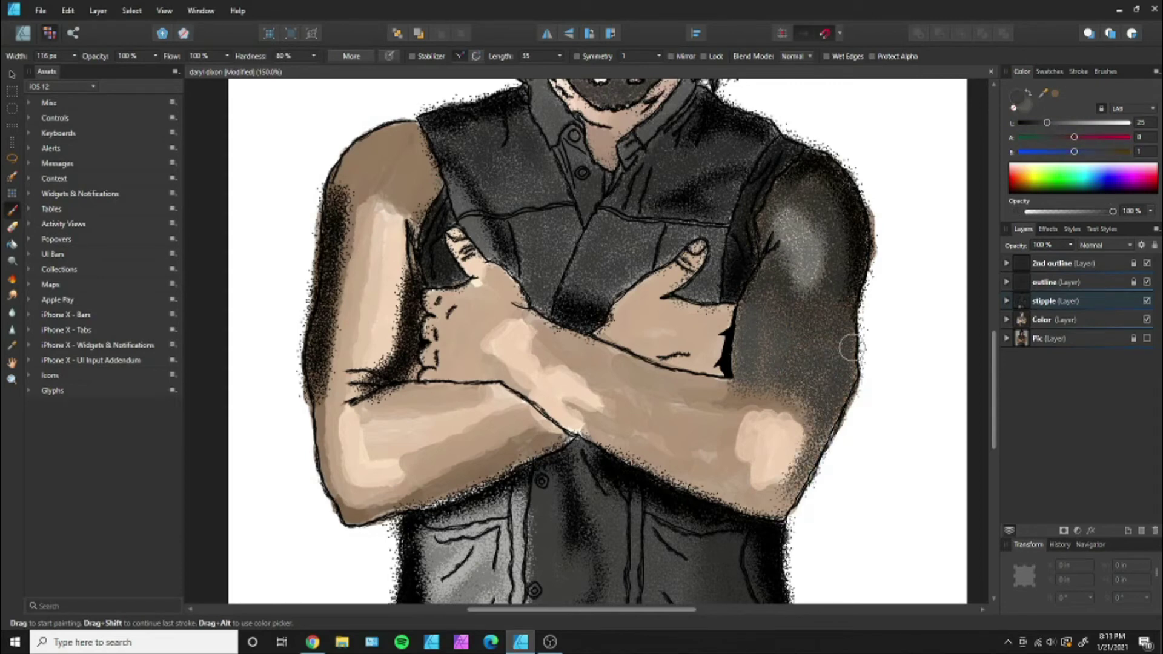
Stipple dark shading on the upper left shoulder, right elbow and left forearm edges.
mouse_move(388, 139)
mouse_down()
mouse_move(363, 194)
mouse_move(424, 133)
mouse_up()
drag(424, 206, 424, 149)
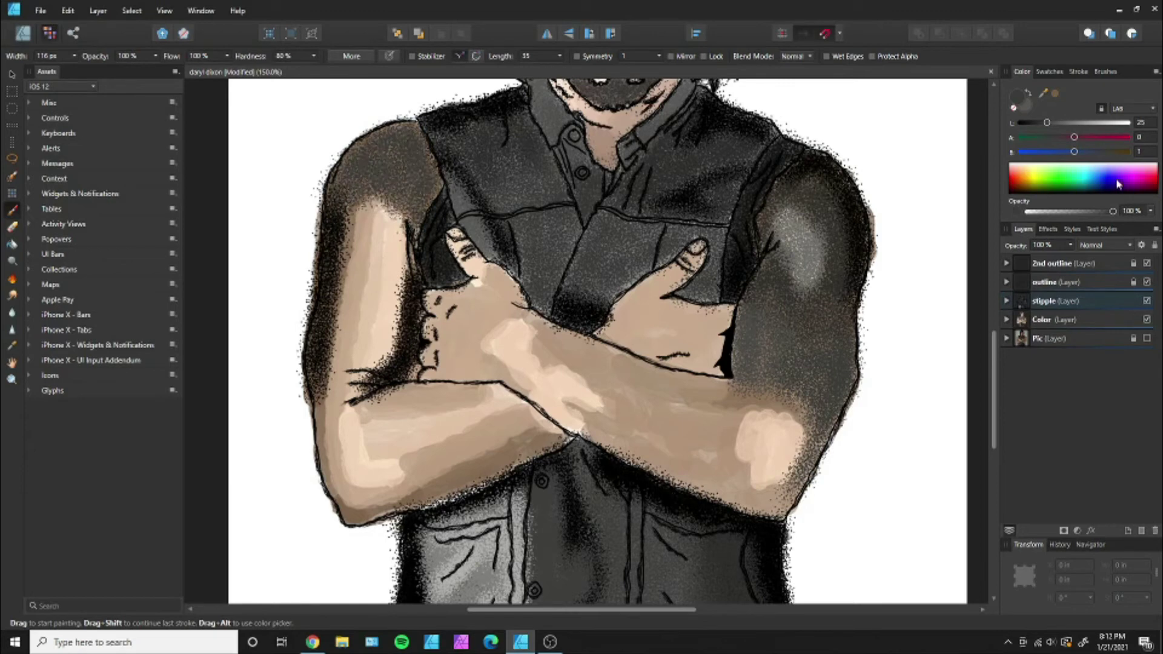
mouse_move(747, 397)
mouse_down()
mouse_move(806, 497)
mouse_move(736, 390)
mouse_up()
drag(312, 388, 354, 521)
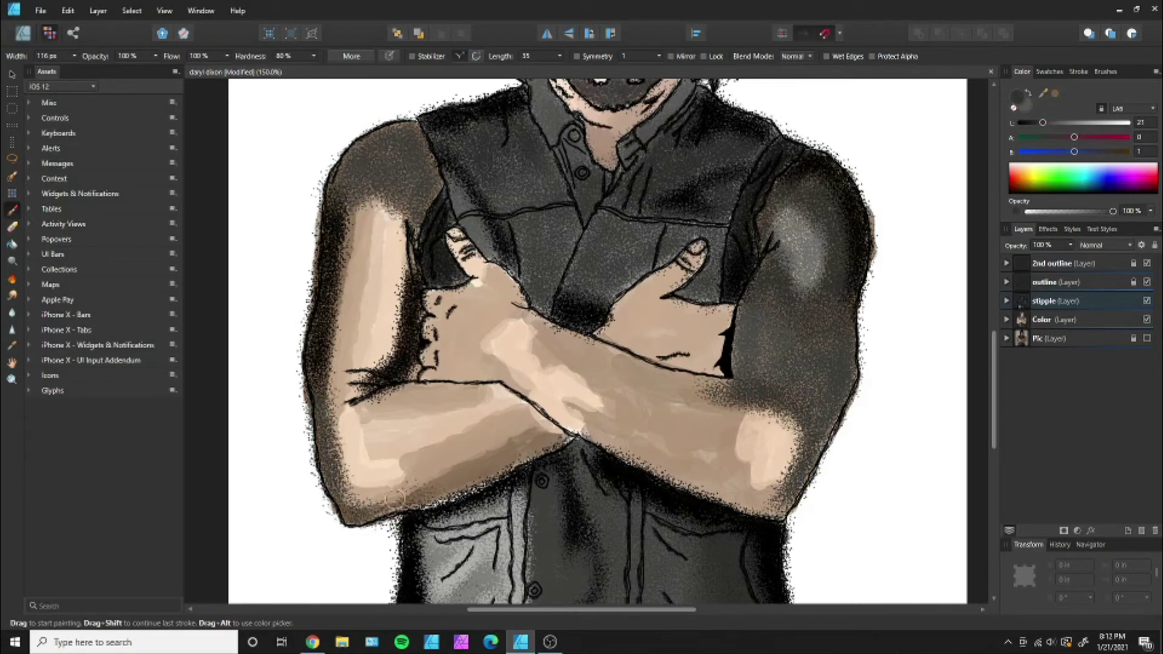
mouse_move(545, 455)
mouse_down()
mouse_move(358, 516)
mouse_move(464, 478)
mouse_up()
Stipple a darker tone over the right forearm and wrist, then lighter grey on a forearm patch.
drag(1043, 121, 1054, 121)
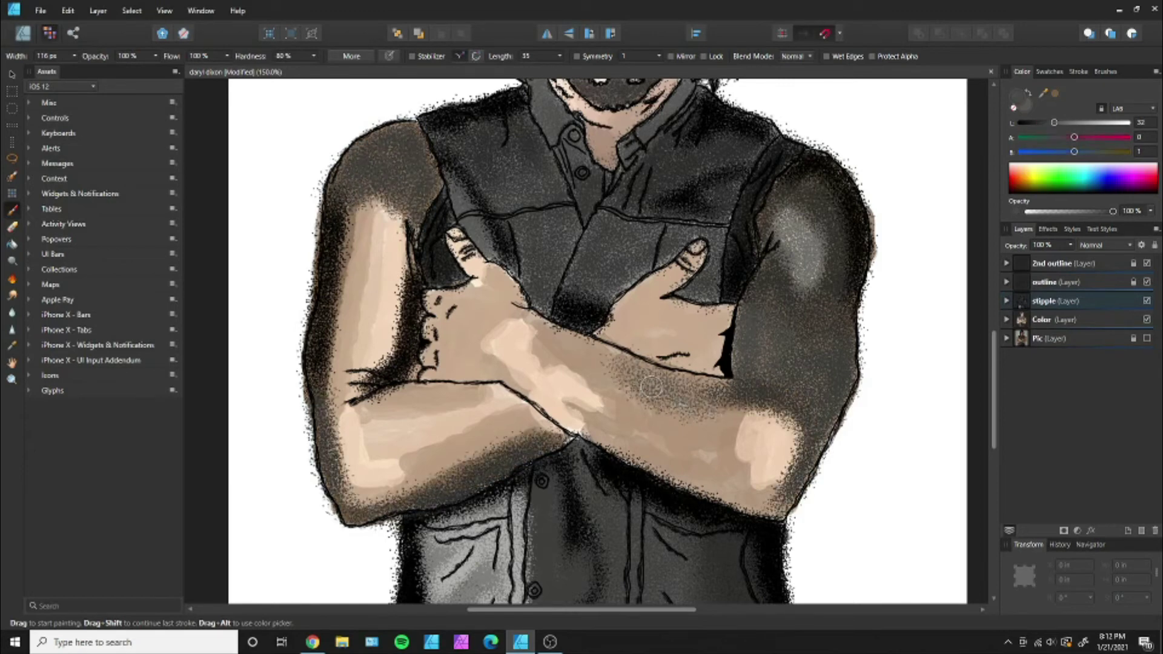
mouse_move(715, 375)
mouse_down()
mouse_move(630, 424)
mouse_move(697, 448)
mouse_move(675, 468)
mouse_move(781, 521)
mouse_move(740, 502)
mouse_up()
mouse_move(654, 433)
mouse_down()
mouse_move(605, 379)
mouse_move(584, 394)
mouse_move(613, 427)
mouse_up()
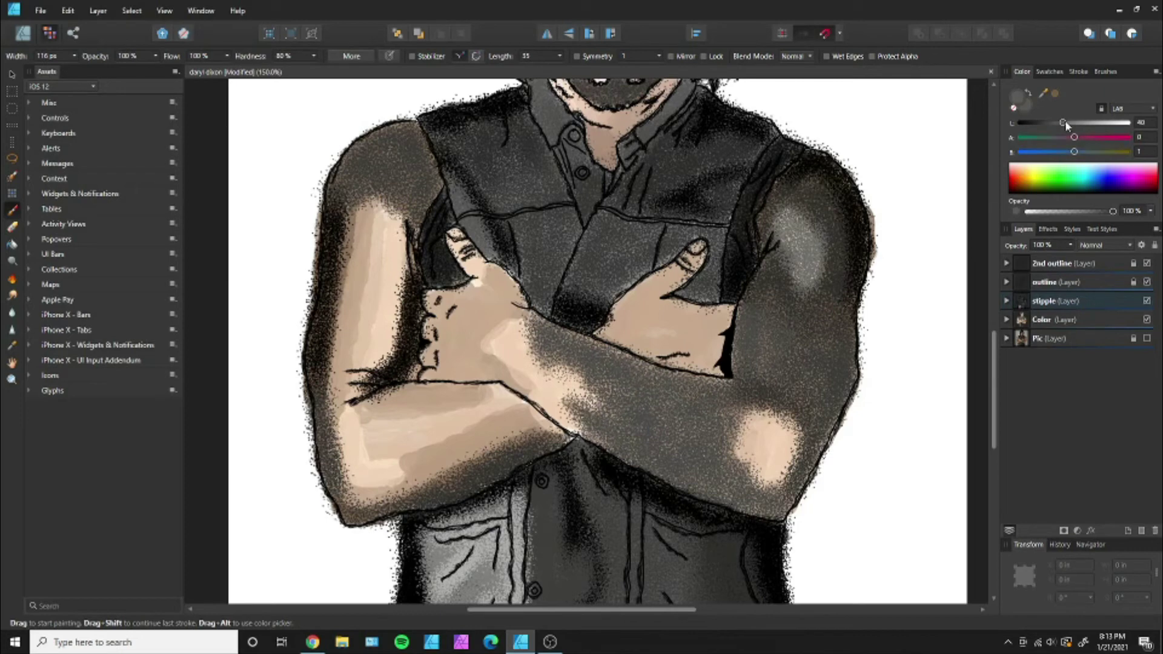
drag(1064, 123, 1075, 123)
mouse_move(766, 418)
mouse_down()
mouse_move(745, 460)
mouse_move(772, 480)
mouse_up()
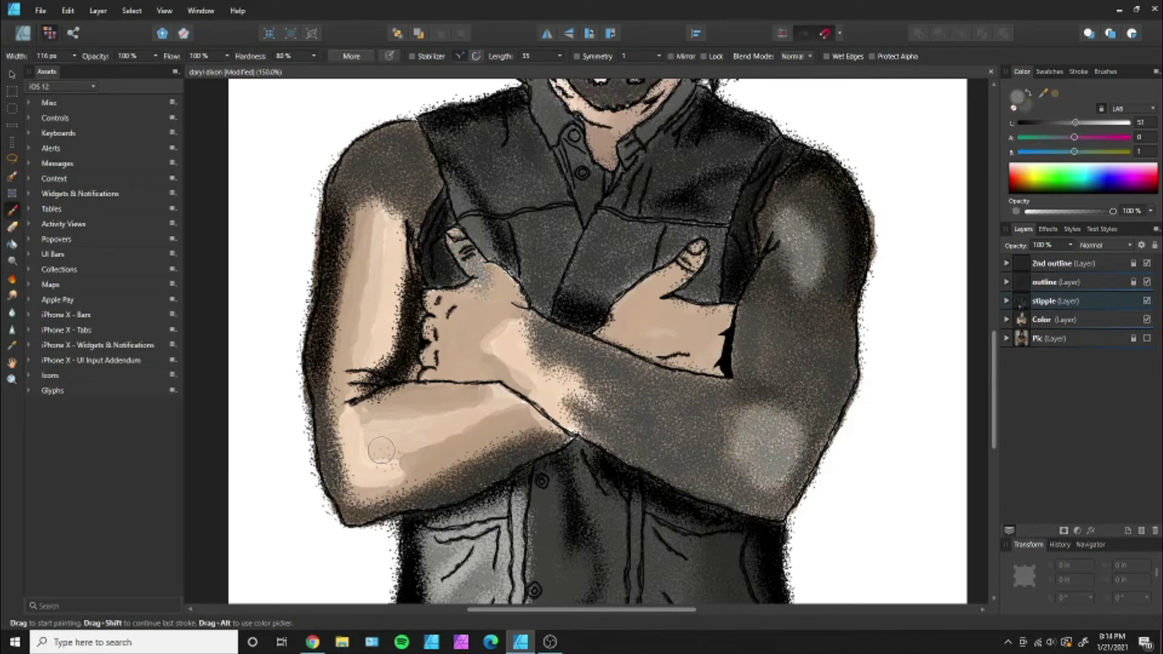
Add grey stipple over the left elbow, light upper arm and crossed forearms.
drag(381, 450, 388, 469)
drag(370, 233, 393, 278)
mouse_move(403, 227)
mouse_down()
mouse_move(376, 364)
mouse_move(400, 312)
mouse_up()
drag(490, 324, 560, 364)
drag(498, 343, 569, 412)
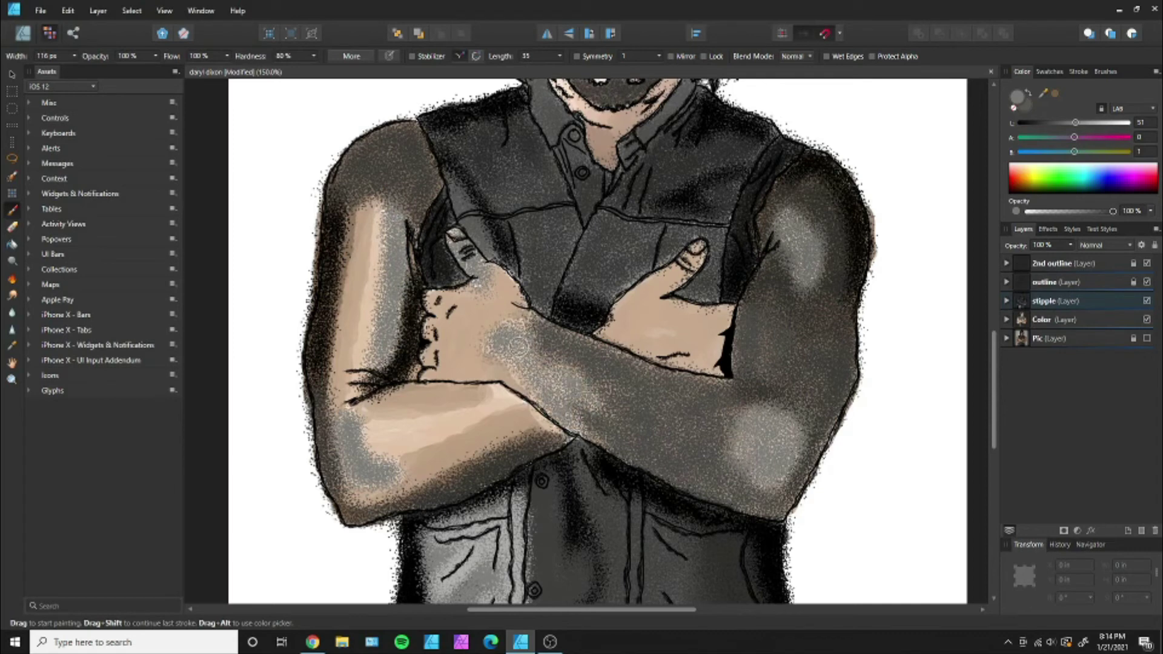
Cover the light upper left arm and tan left forearm with grey stipple.
drag(387, 206, 363, 382)
drag(360, 321, 345, 418)
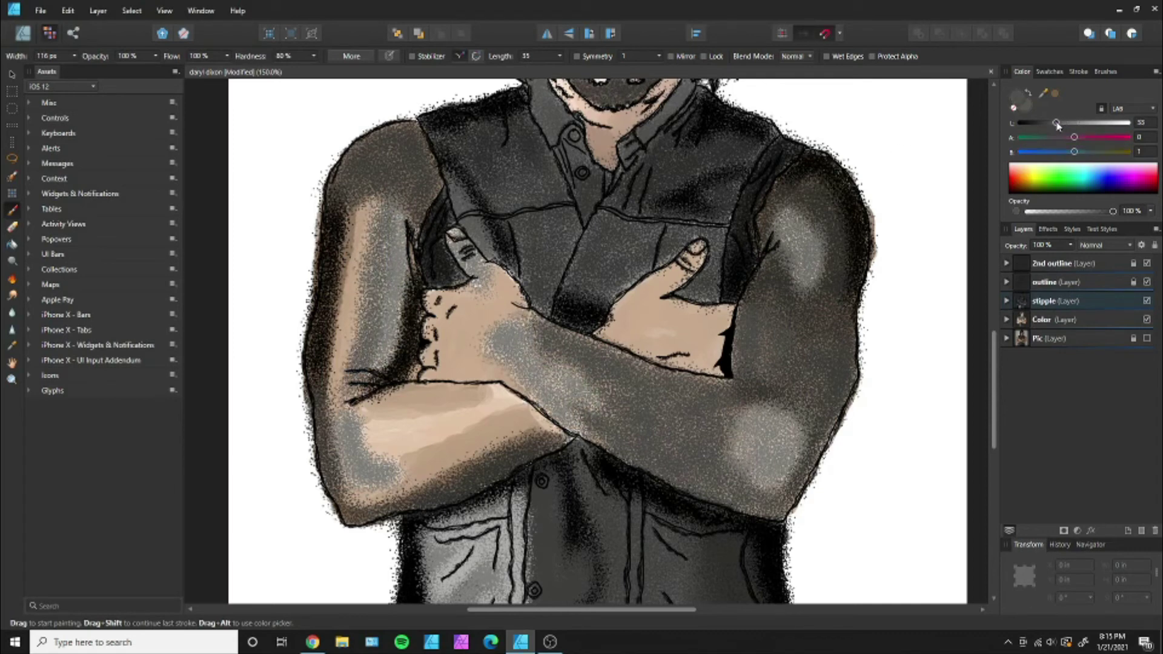
drag(364, 200, 340, 309)
drag(380, 176, 342, 424)
mouse_move(430, 374)
mouse_down()
mouse_move(357, 406)
mouse_move(472, 393)
mouse_up()
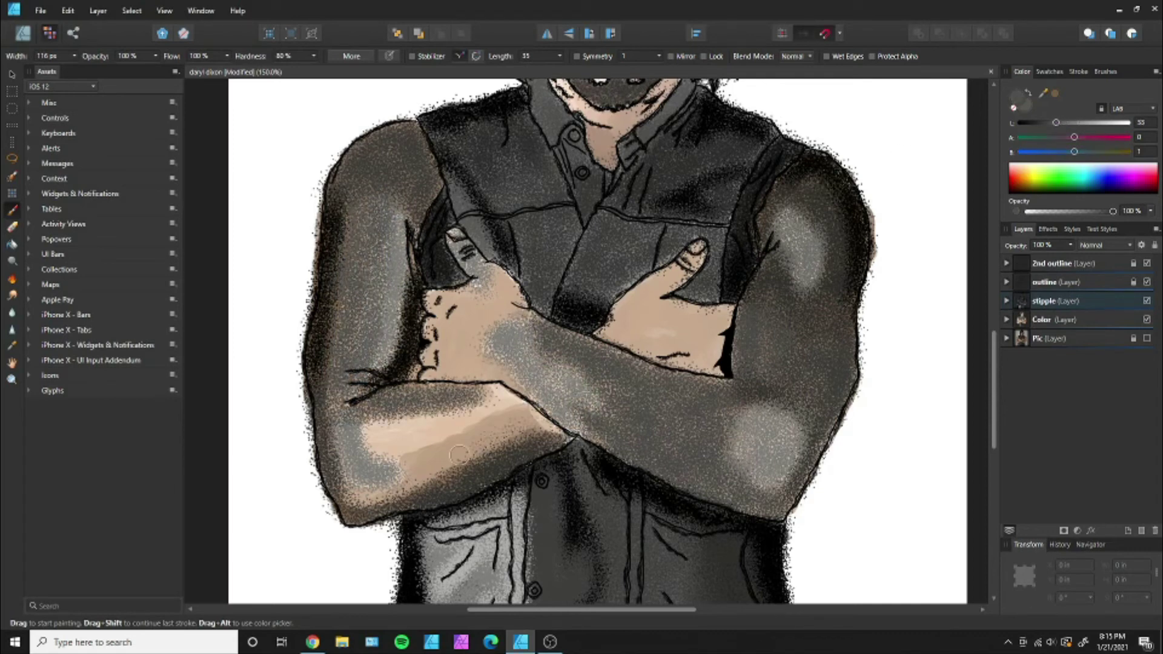
drag(503, 430, 340, 491)
mouse_move(424, 478)
mouse_down()
mouse_move(534, 424)
mouse_move(454, 445)
mouse_up()
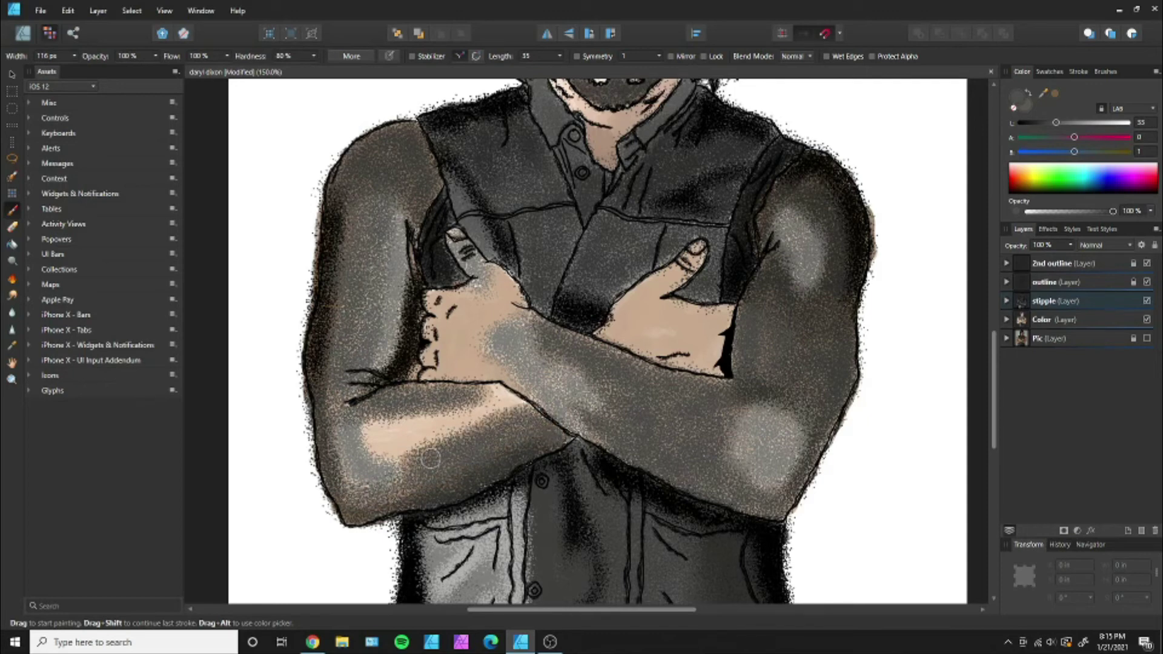
Grey-stipple the right hand and wrist, left knuckles and the forearm highlight.
mouse_move(684, 266)
mouse_down()
mouse_move(612, 321)
mouse_move(659, 305)
mouse_up()
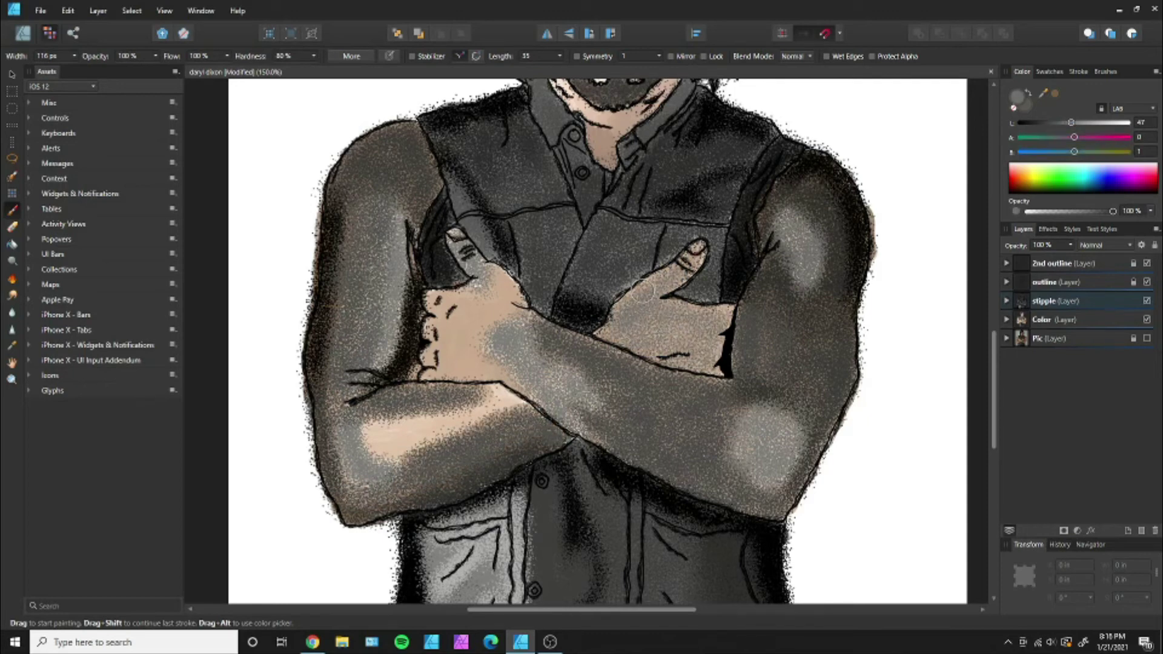
mouse_move(466, 306)
mouse_down()
mouse_move(436, 370)
mouse_move(521, 388)
mouse_move(461, 285)
mouse_move(509, 293)
mouse_up()
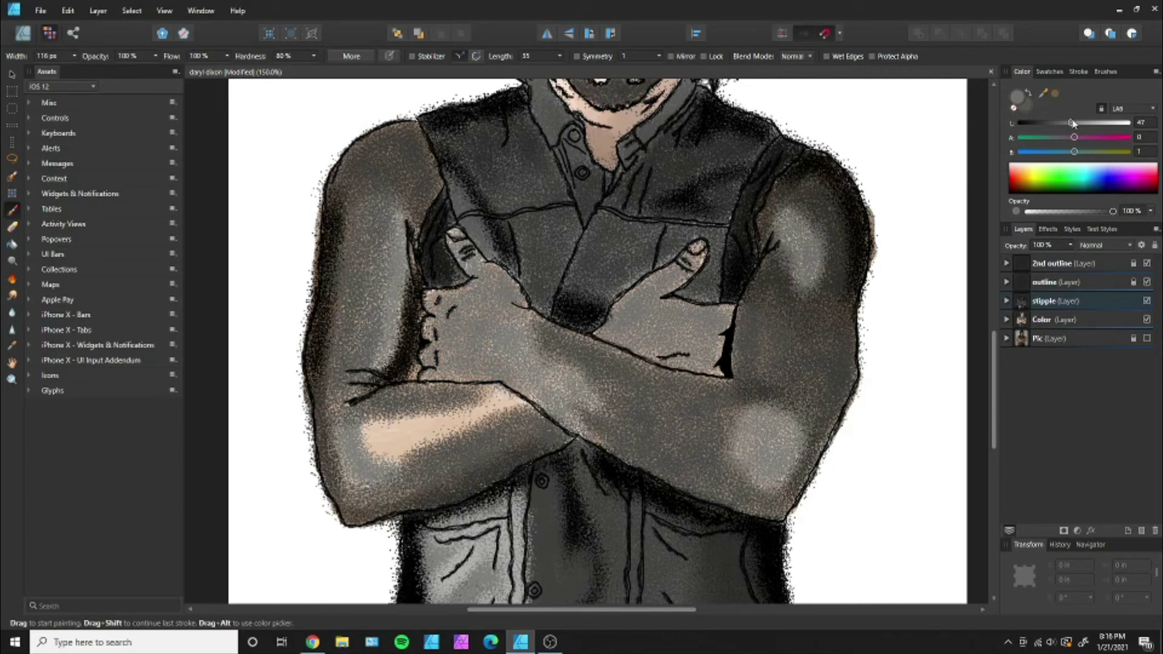
drag(1073, 123, 1076, 123)
mouse_move(452, 434)
mouse_down()
mouse_move(366, 436)
mouse_move(518, 394)
mouse_up()
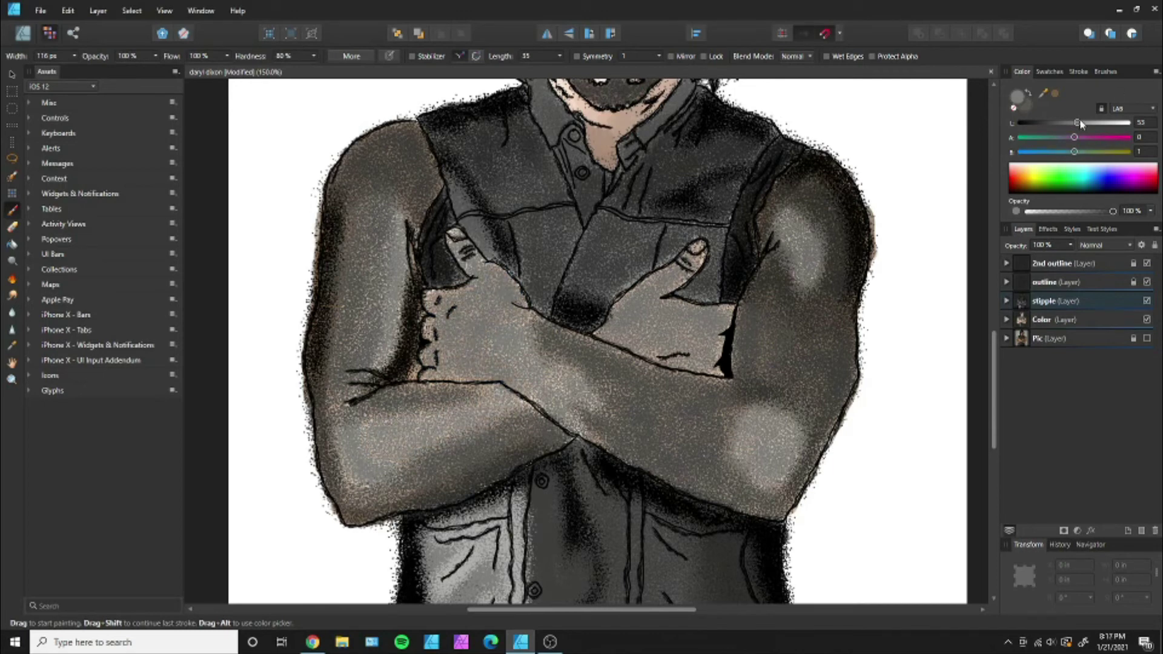
Lighten the stipple colour and dot light highlights on the right arm, forearm and left arm.
drag(1081, 124, 1101, 122)
drag(806, 218, 794, 285)
drag(766, 424, 770, 473)
drag(558, 370, 564, 436)
drag(485, 424, 359, 470)
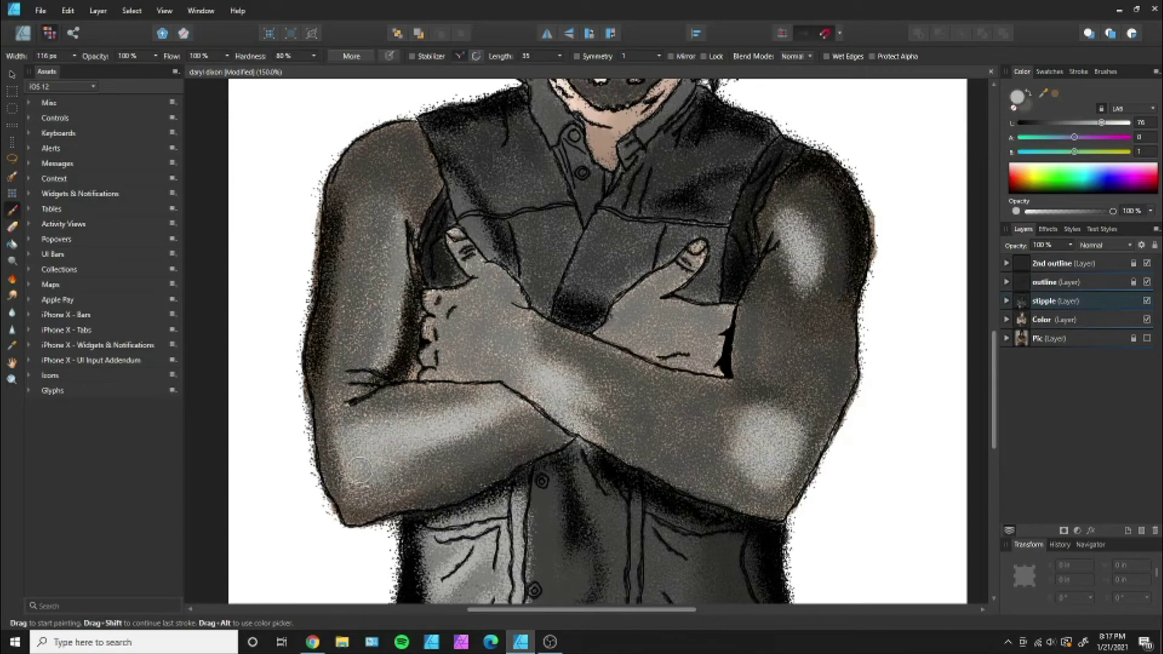
mouse_move(391, 224)
mouse_down()
mouse_move(388, 354)
mouse_move(391, 230)
mouse_up()
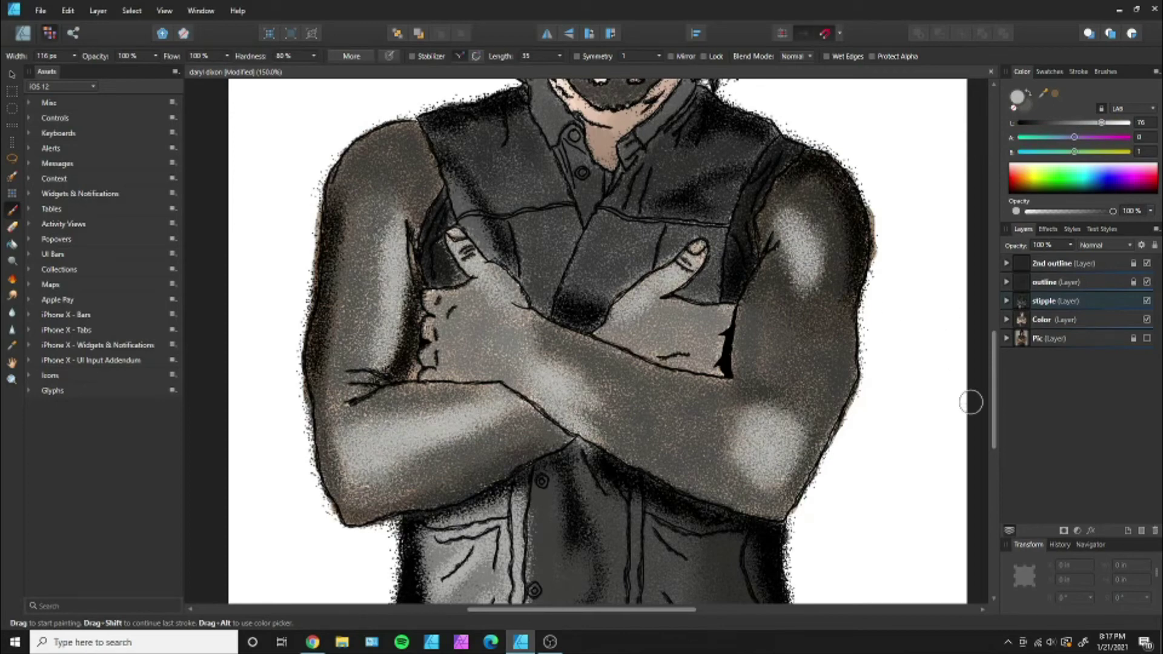
click(23, 32)
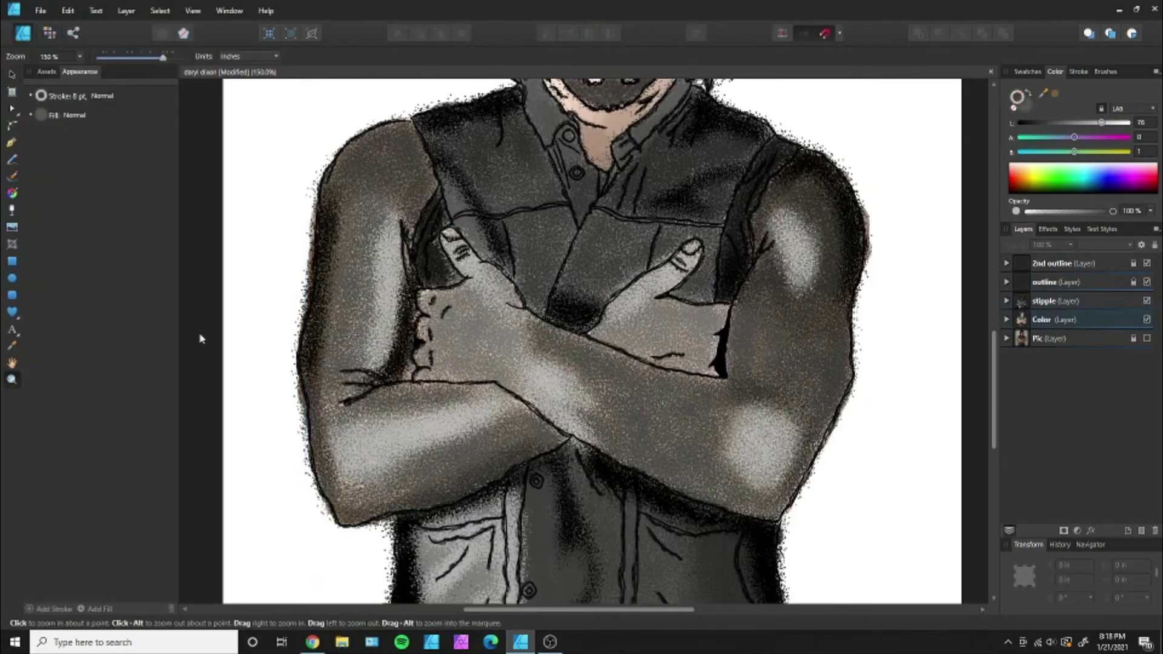
Set the Vector Brush stroke width to 15 pt and zoom in on the arms.
scroll(693, 386, down, 3)
click(1105, 72)
key(b)
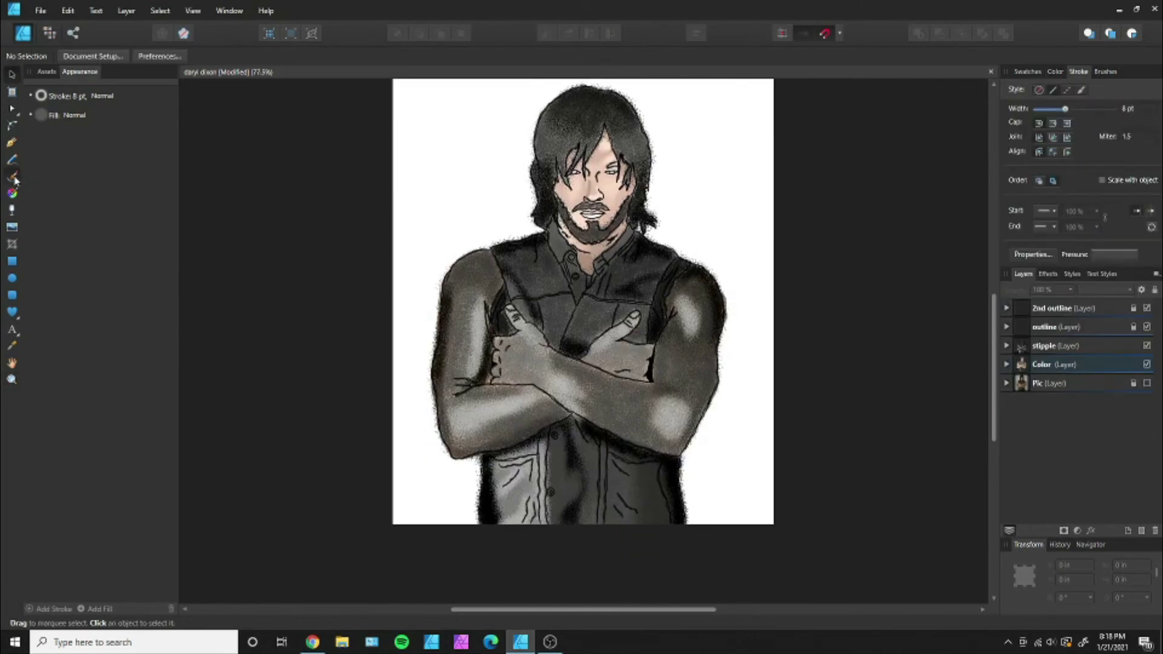
click(1133, 108)
key(Return)
click(1055, 72)
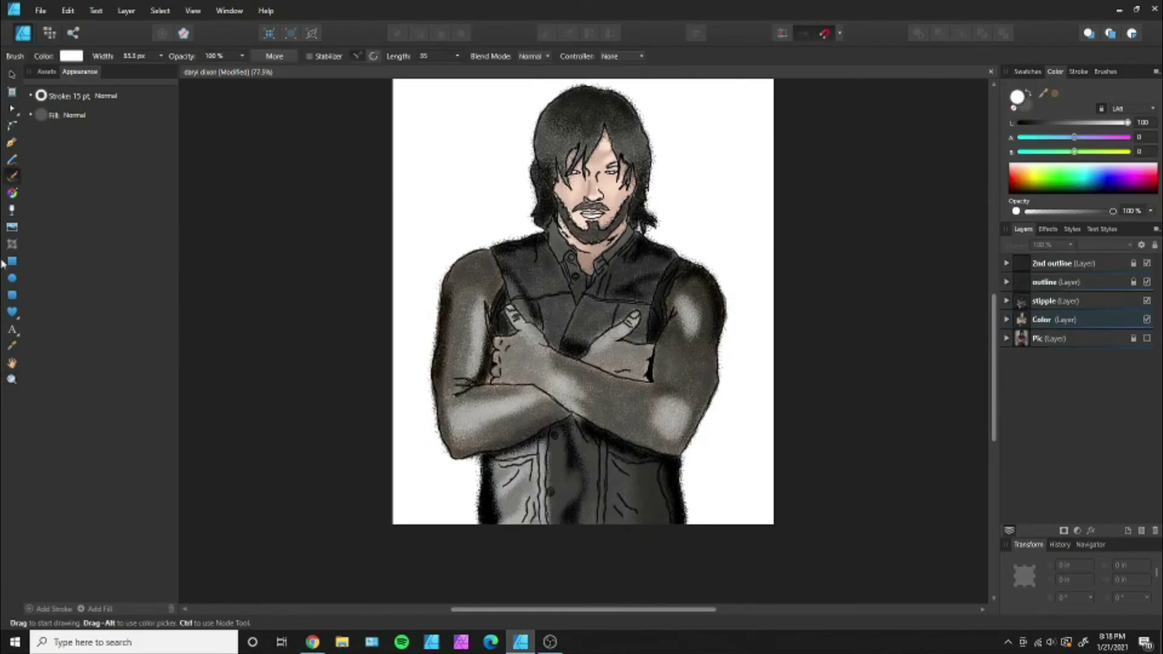
key(z)
Add a new layer named 'texture' above the stipple layer.
key(ctrl+shift+n)
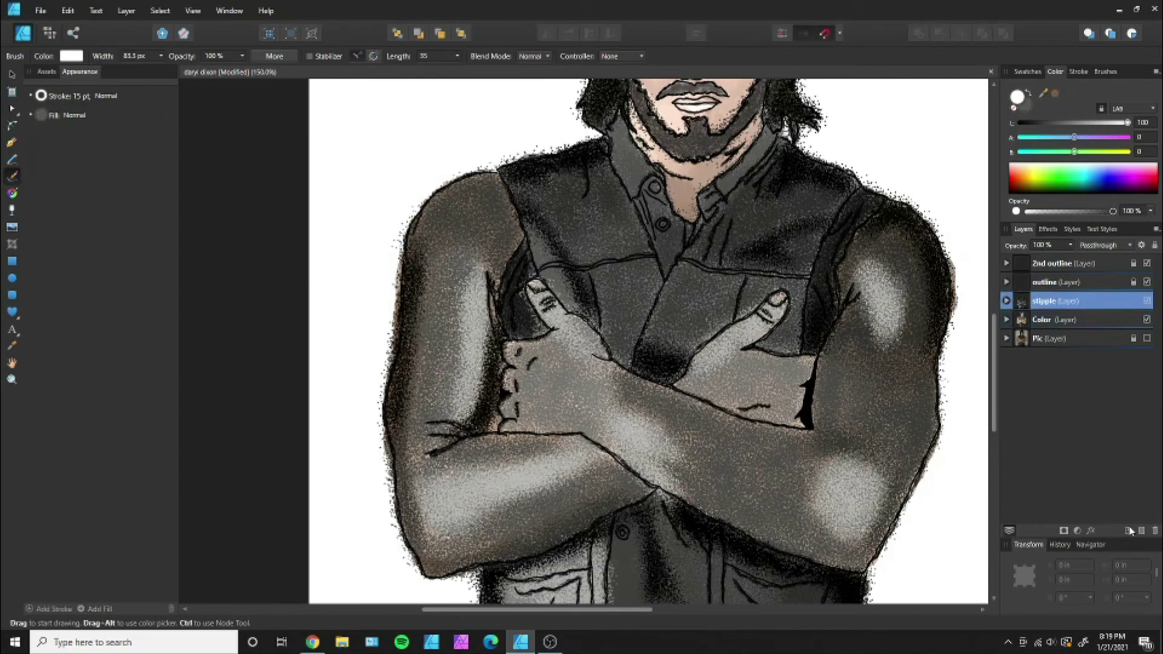
text(ttexture)
key(Return)
key(b)
Paint white strokes on the left arm, right thumb, right shoulder, elbow swirl and left forearm.
drag(478, 275, 466, 412)
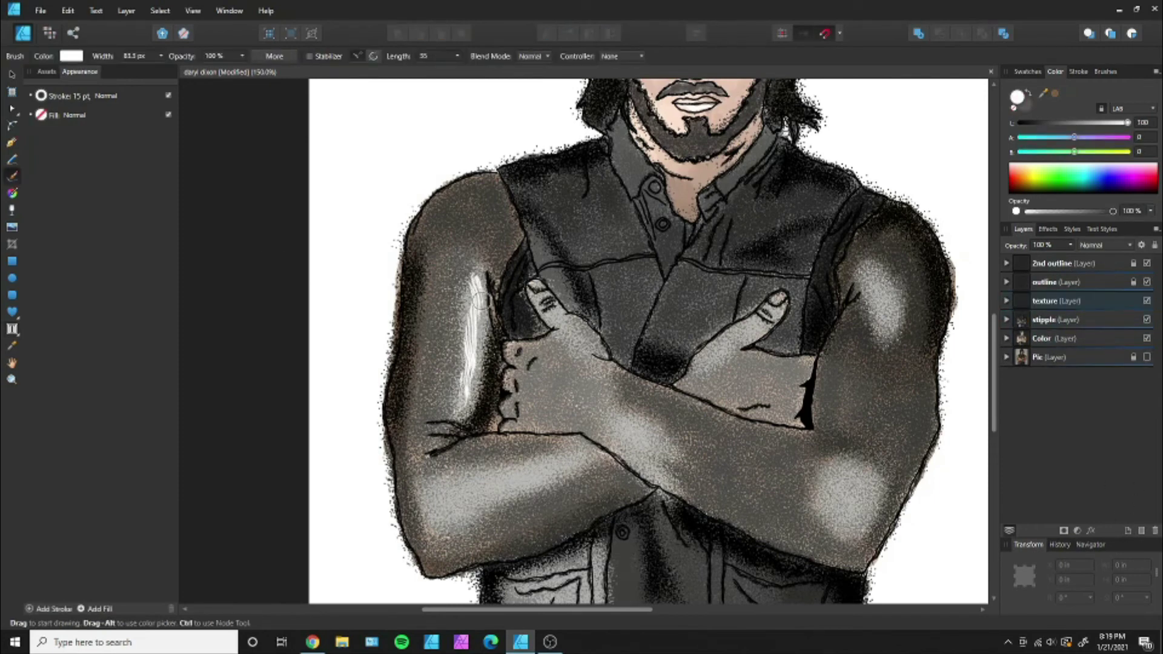
drag(530, 285, 576, 339)
drag(781, 296, 702, 358)
drag(872, 266, 888, 342)
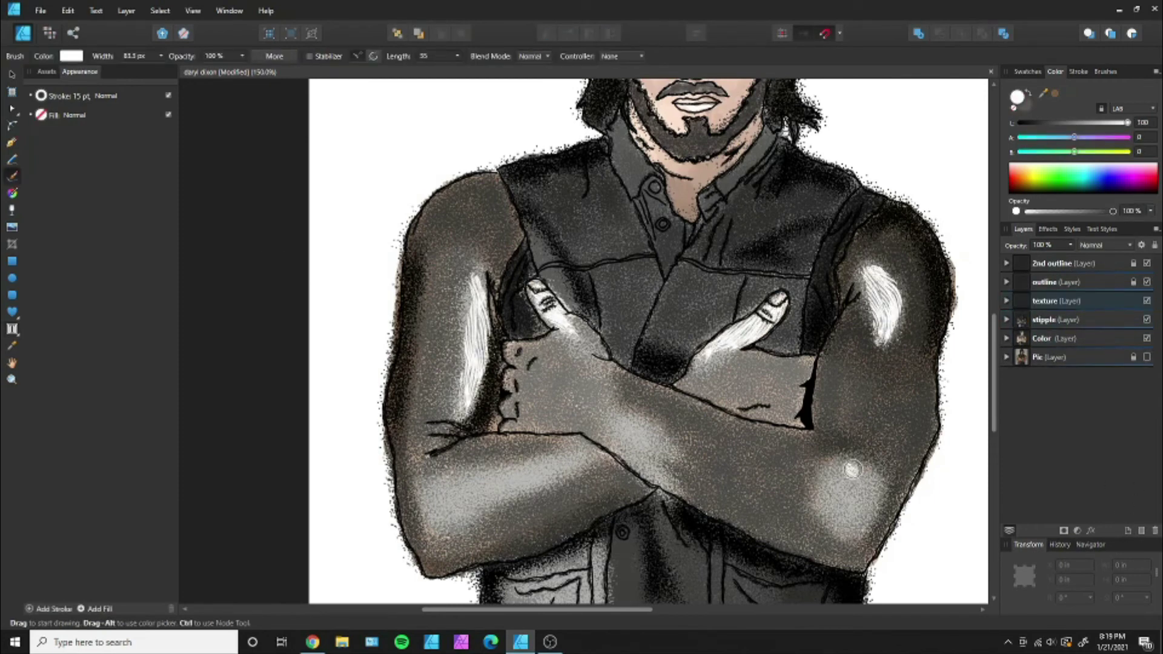
drag(844, 469, 853, 492)
drag(424, 494, 575, 464)
drag(427, 497, 564, 460)
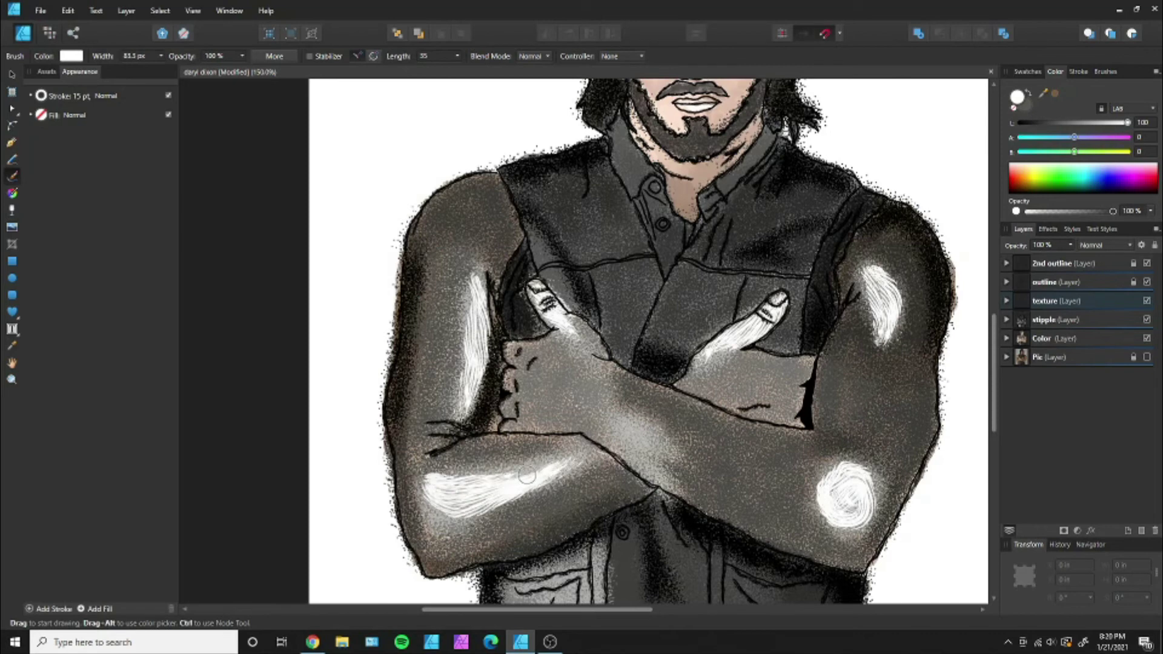
Zoom out to the whole figure and make the texture layer active.
key(v)
click(432, 185)
key(z)
scroll(722, 418, down, 3)
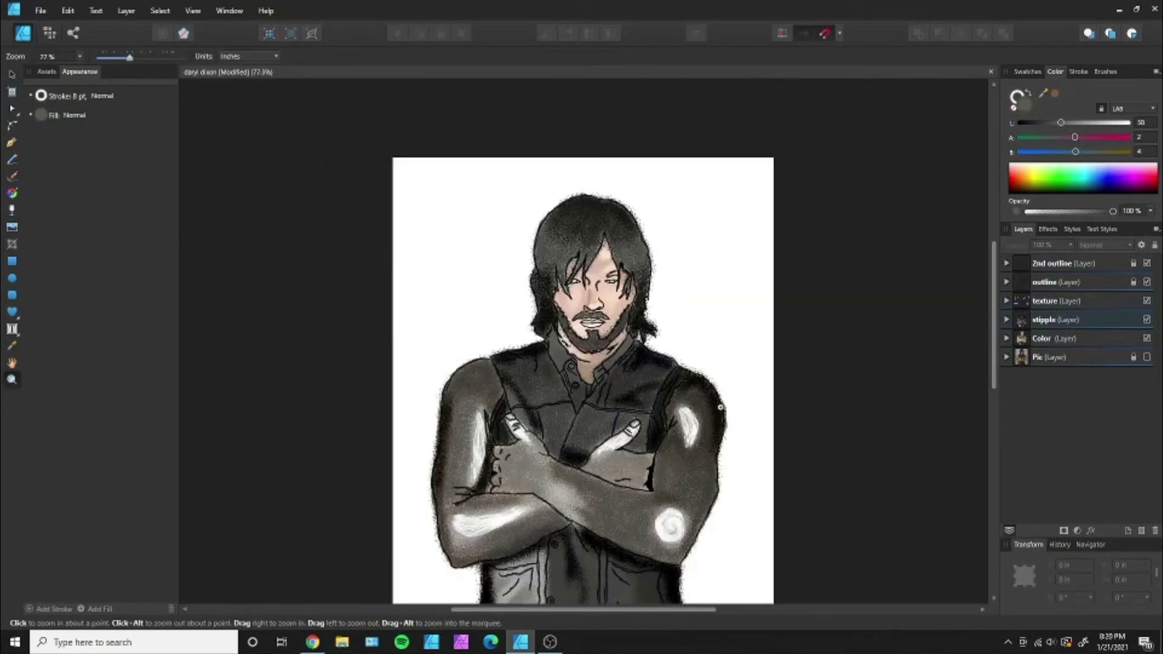
click(1057, 301)
Try grey acrylic brush strokes in the hair, then undo them.
key(v)
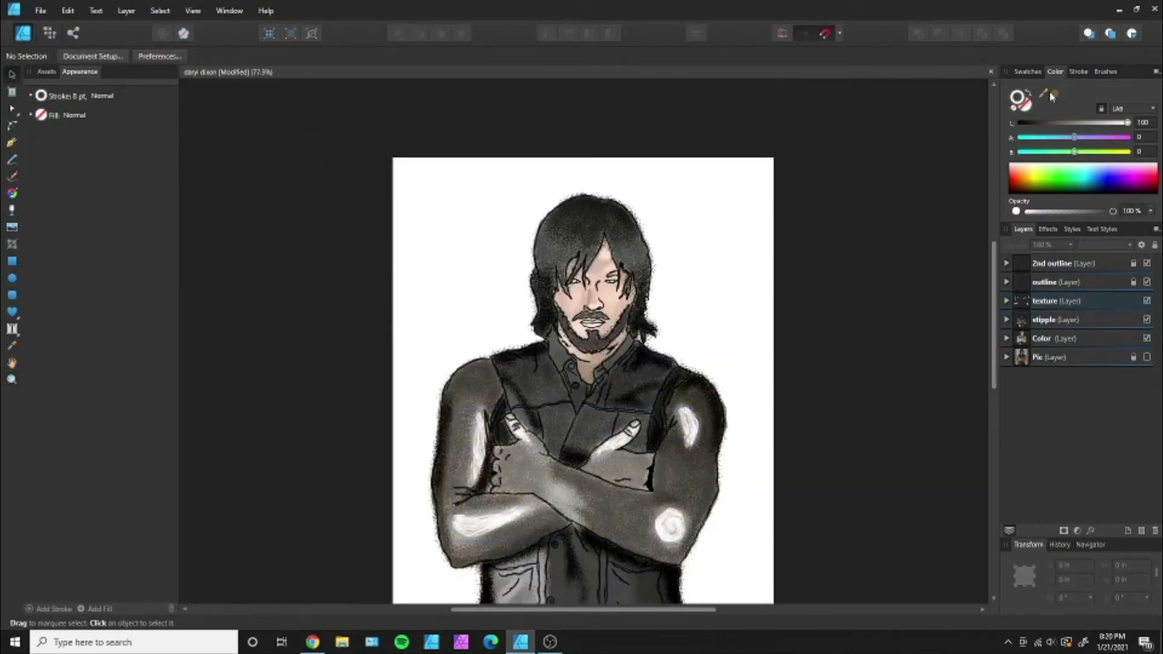
key(b)
double_click(1048, 224)
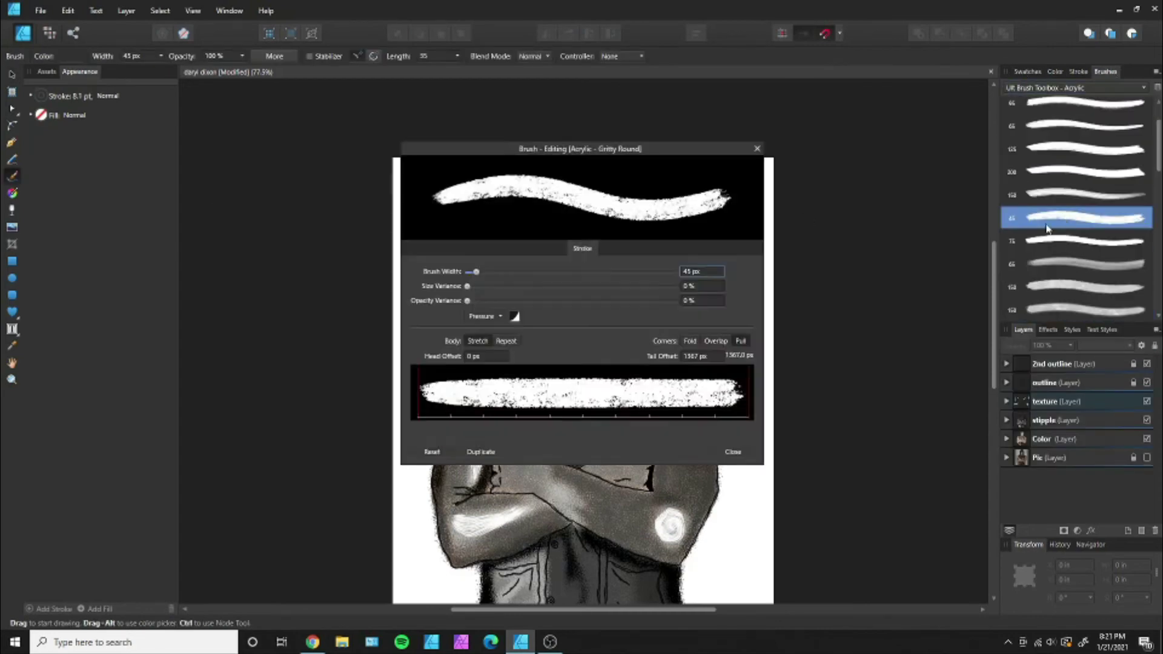
key(Escape)
scroll(554, 187, up, 5)
drag(553, 187, 624, 183)
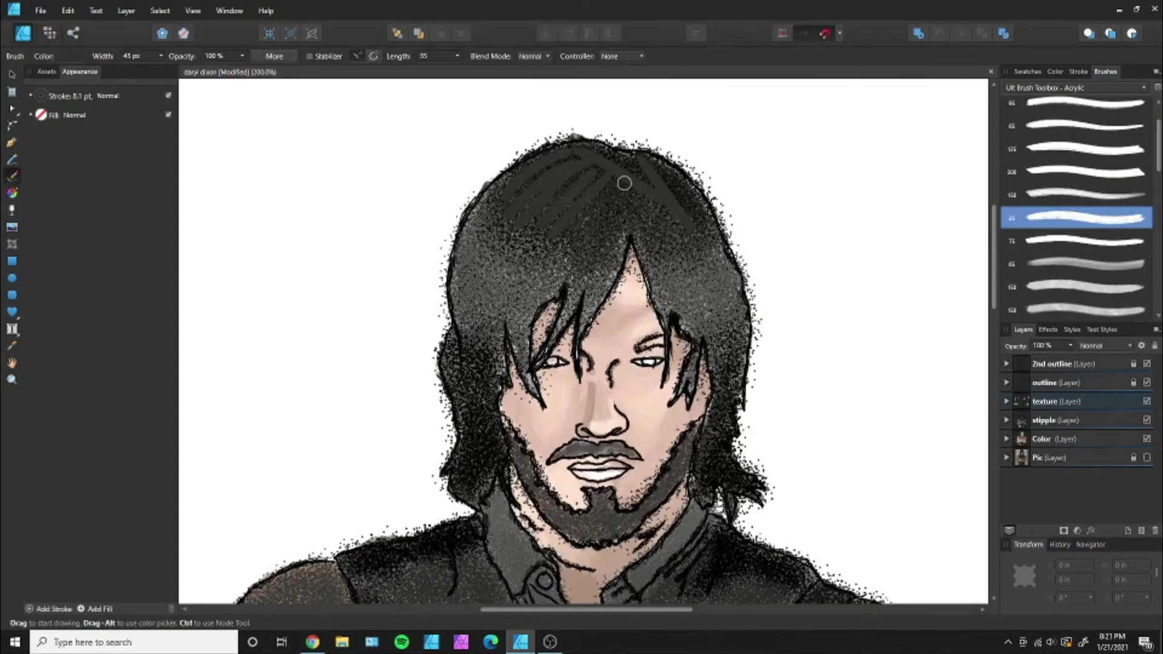
key(ctrl+z)
key(ctrl+z)
Set the brush colour to black and crosshatch the top of the hair.
scroll(670, 228, up, 1)
click(1055, 71)
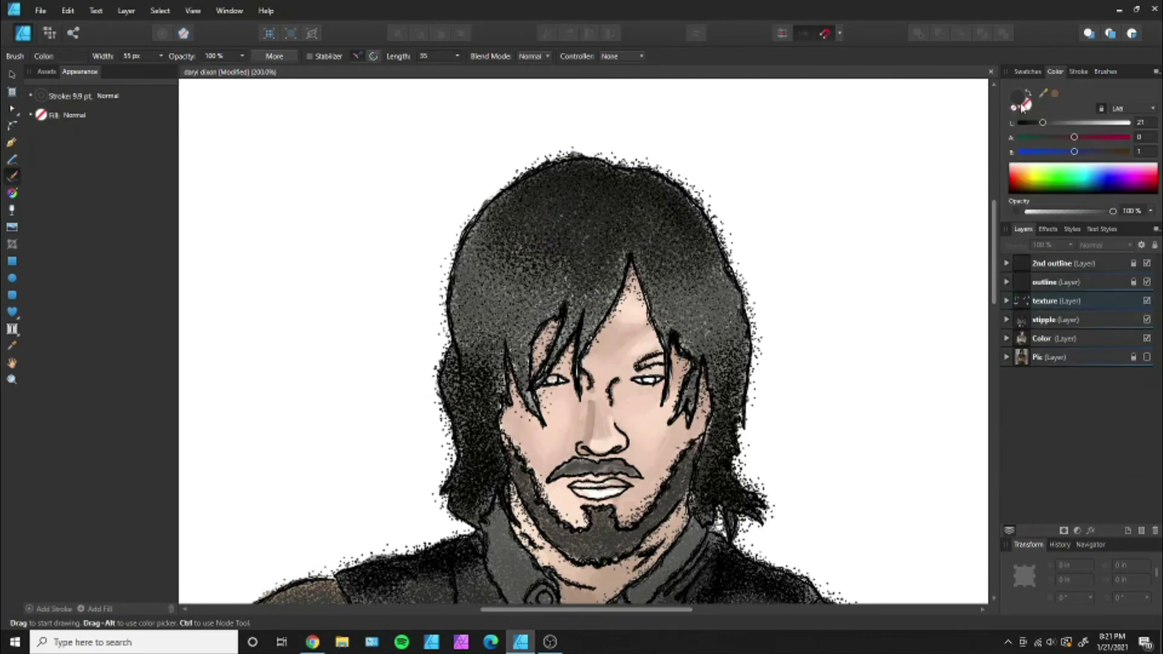
drag(1042, 123, 1020, 122)
mouse_move(556, 162)
mouse_down()
mouse_move(566, 172)
mouse_move(546, 177)
mouse_move(595, 229)
mouse_move(497, 229)
mouse_move(545, 193)
mouse_up()
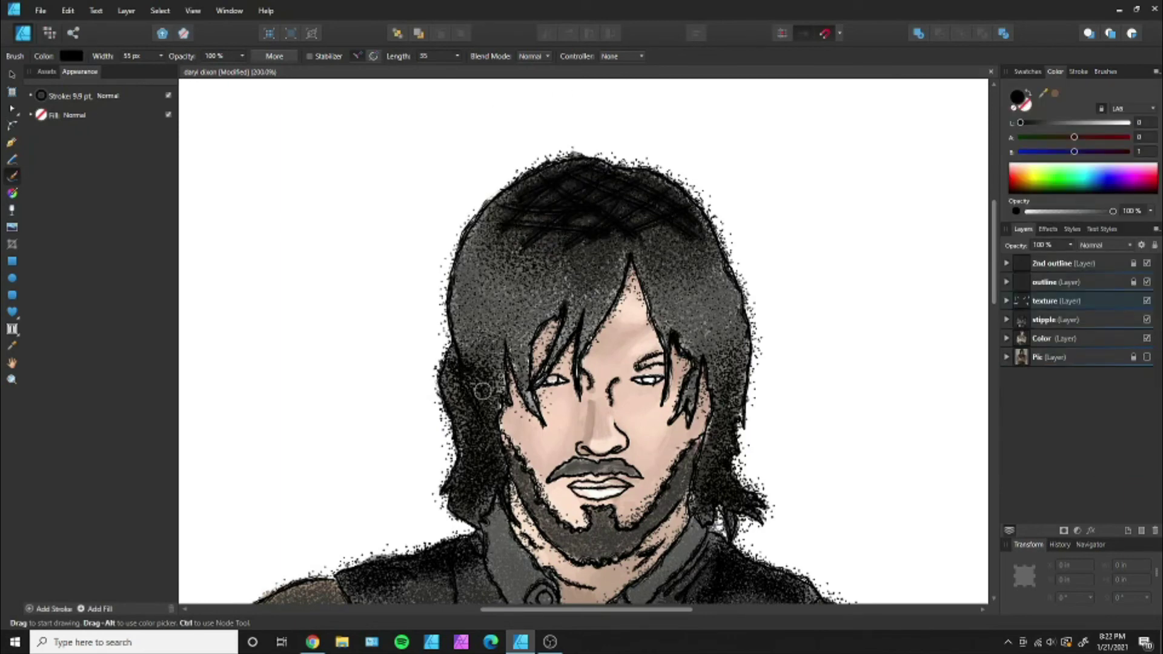
Pick an acrylic brush from the library and zoom in closer on the face.
click(1106, 72)
click(1084, 287)
scroll(909, 384, down, 1)
key(v)
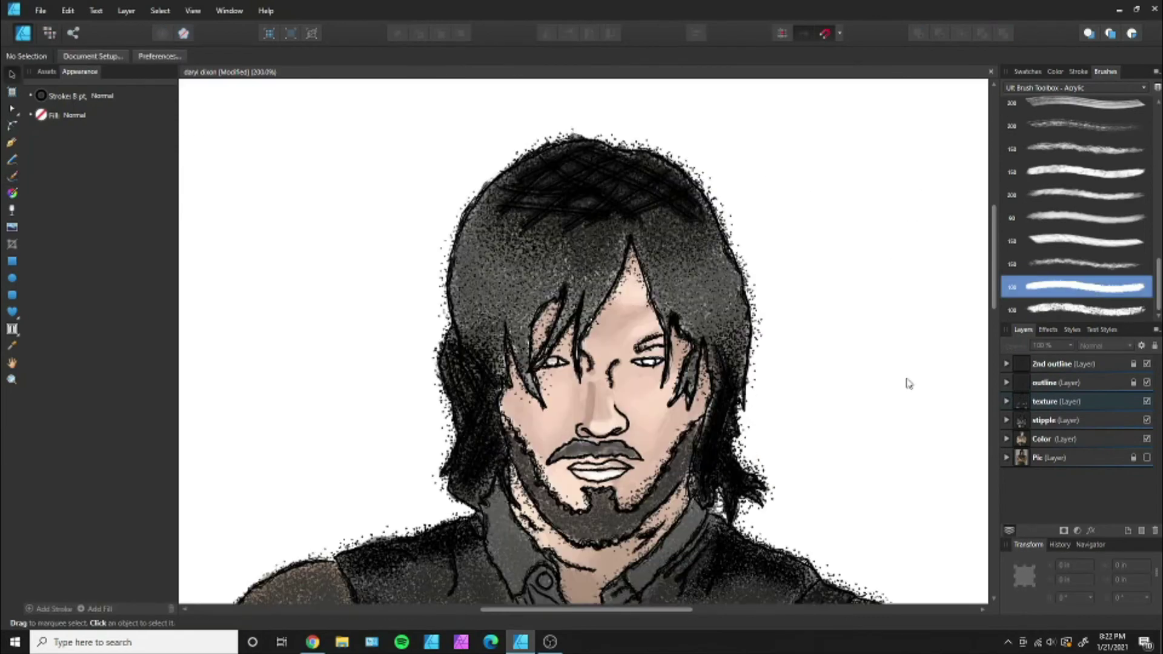
key(ctrl+equal)
Set the brush width to 2 pt and paint the eye whites black.
key(b)
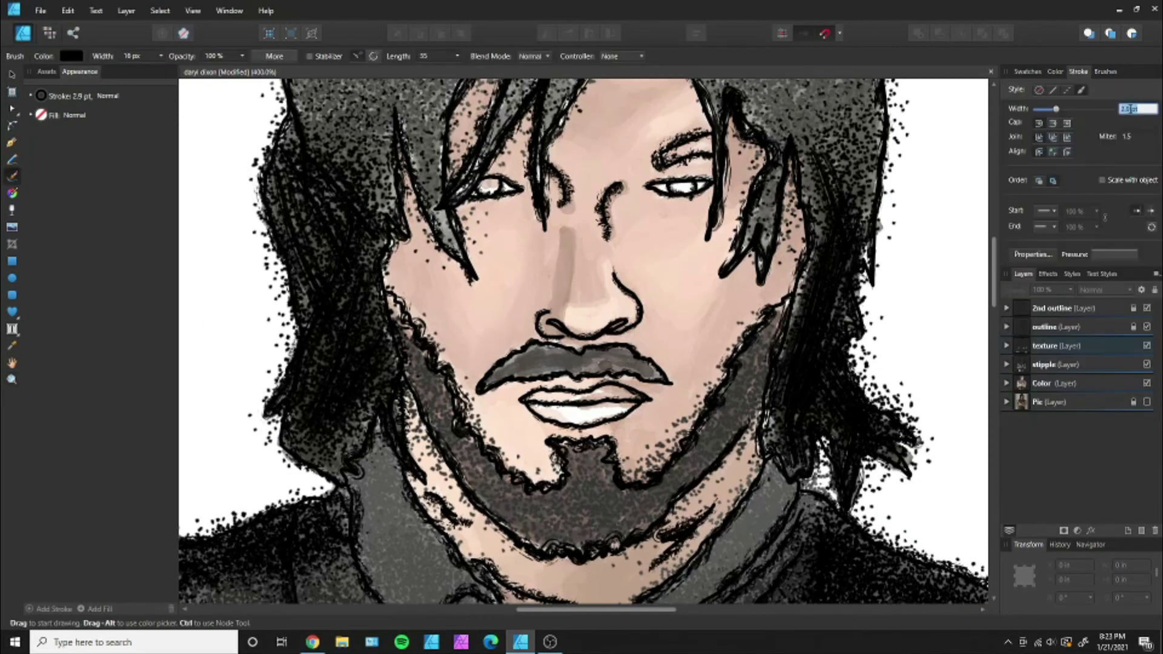
text(2)
key(Return)
drag(670, 187, 691, 187)
Paint the lips in pink, then a lighter peach tone.
click(1056, 72)
click(1116, 123)
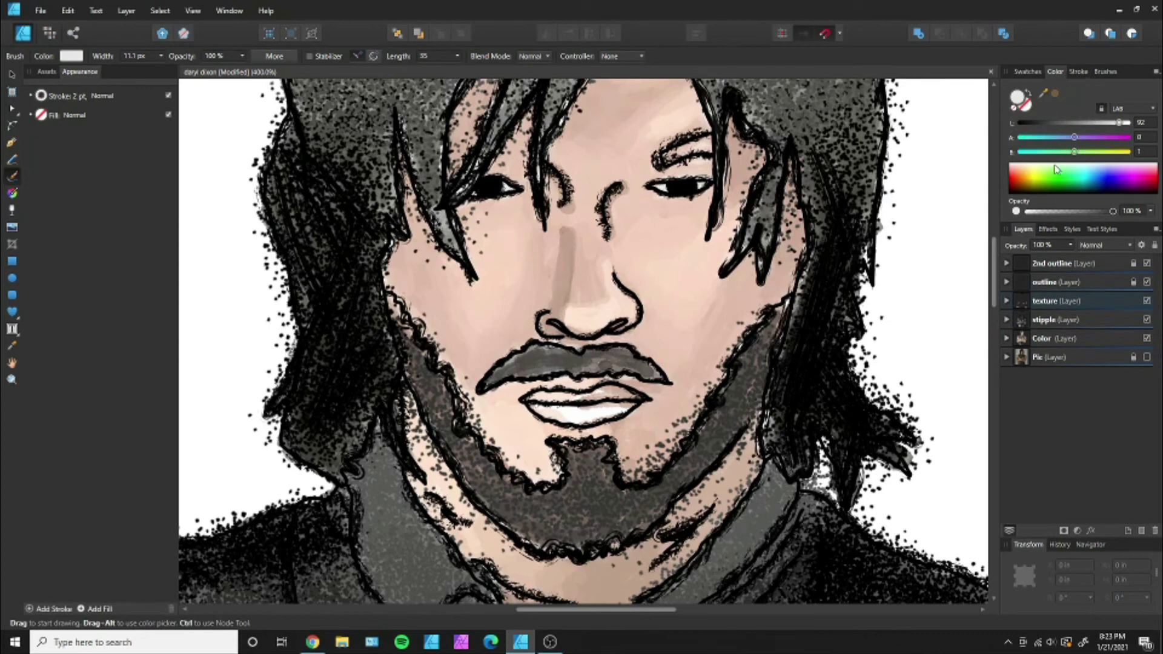
click(1144, 175)
click(1107, 123)
drag(579, 412, 607, 409)
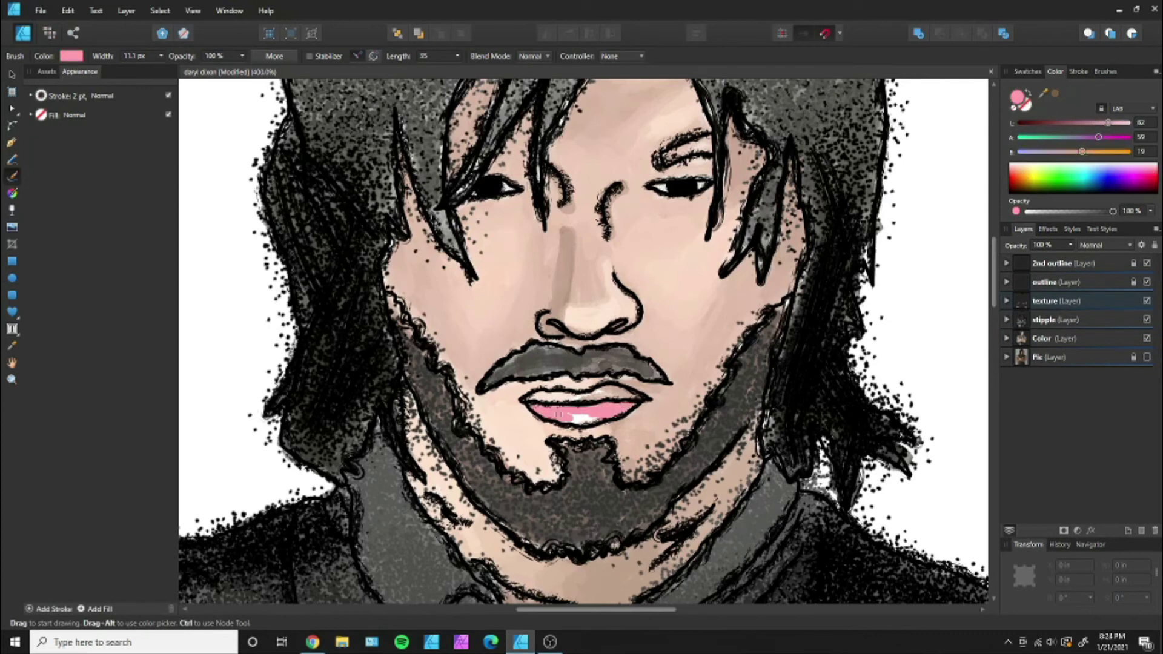
click(1123, 123)
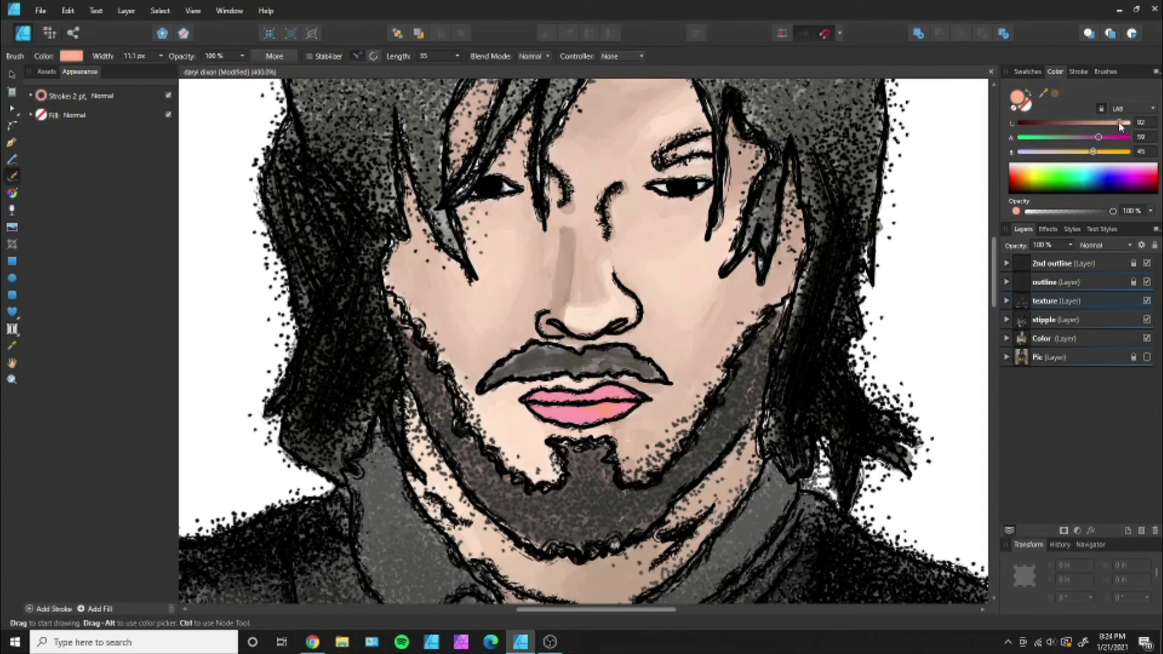
drag(581, 415, 624, 393)
Fit the page in view, select the stipple layer and view at 100%.
key(z)
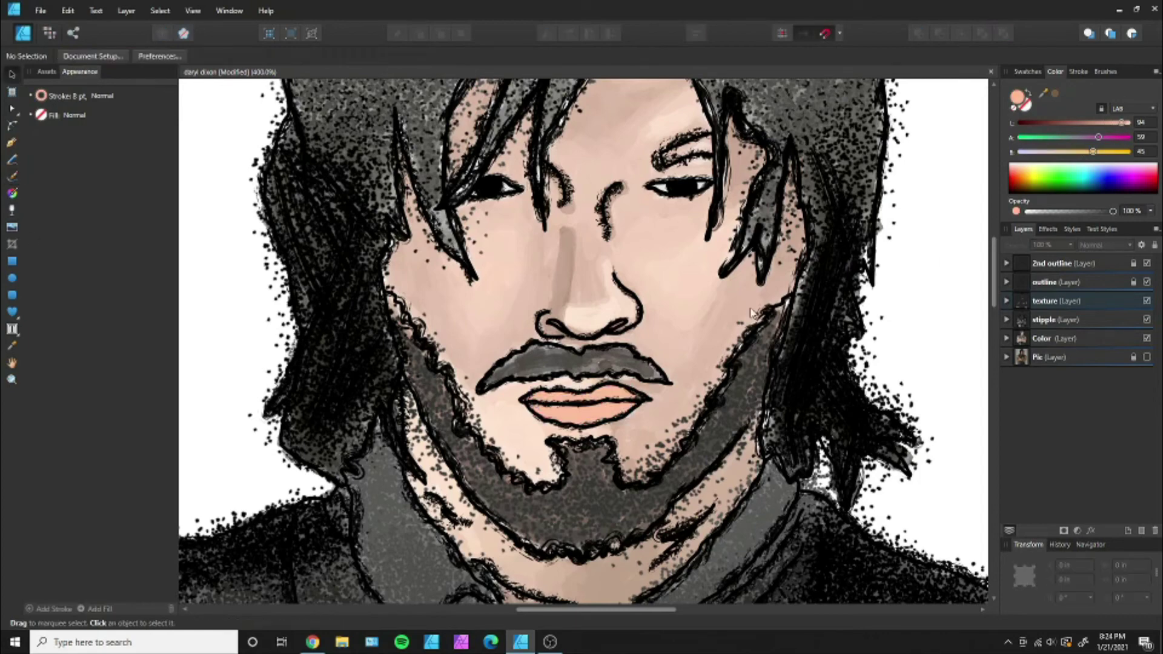
key(ctrl+0)
click(1054, 319)
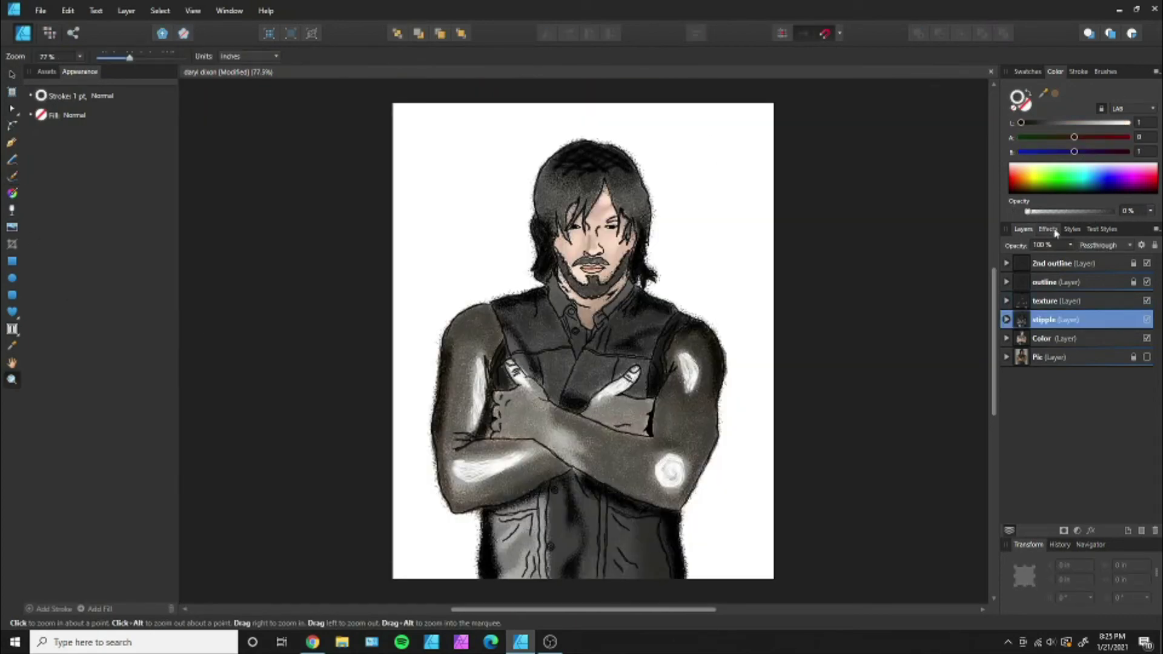
key(ctrl+1)
Deselect, fit the page in view and paint a dark red streak up the background's left edge.
key(v)
key(ctrl+d)
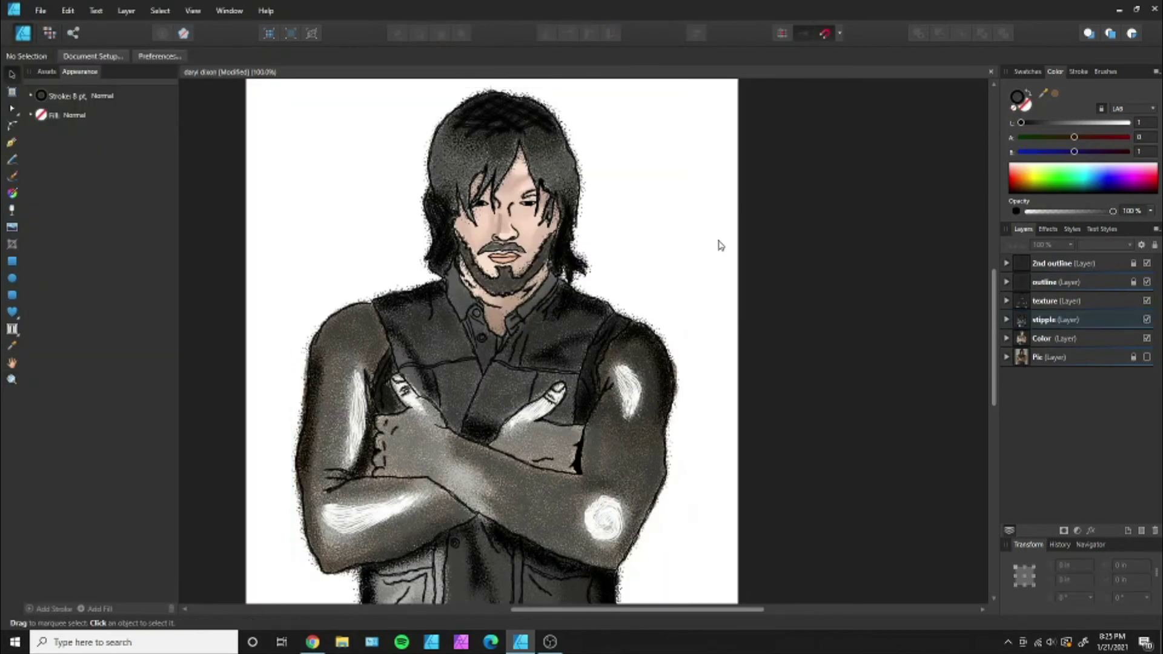
key(z)
key(ctrl+0)
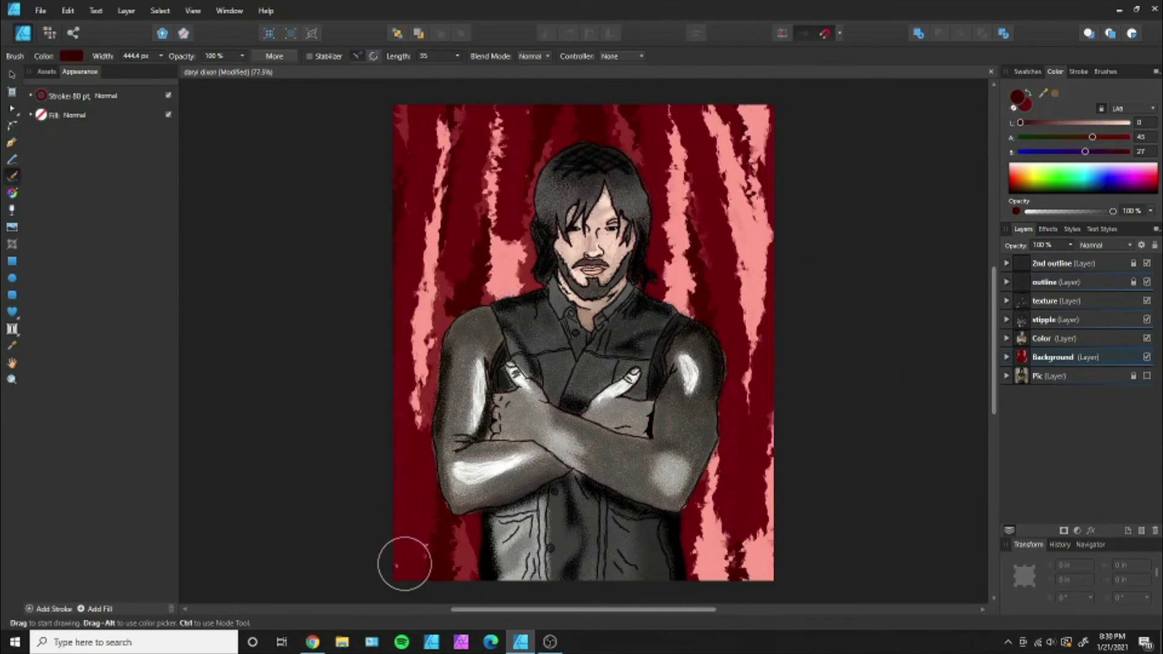
drag(405, 563, 424, 274)
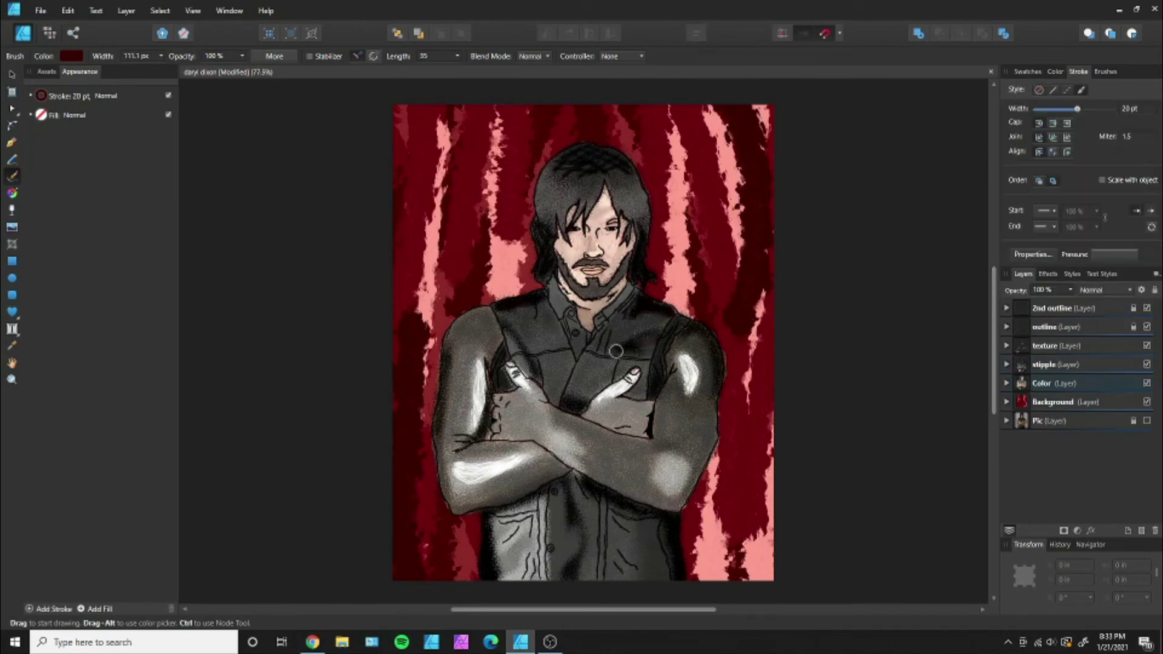
Brush pale cream highlights on the right forearm and speckles over the arms and shoulder.
click(1055, 71)
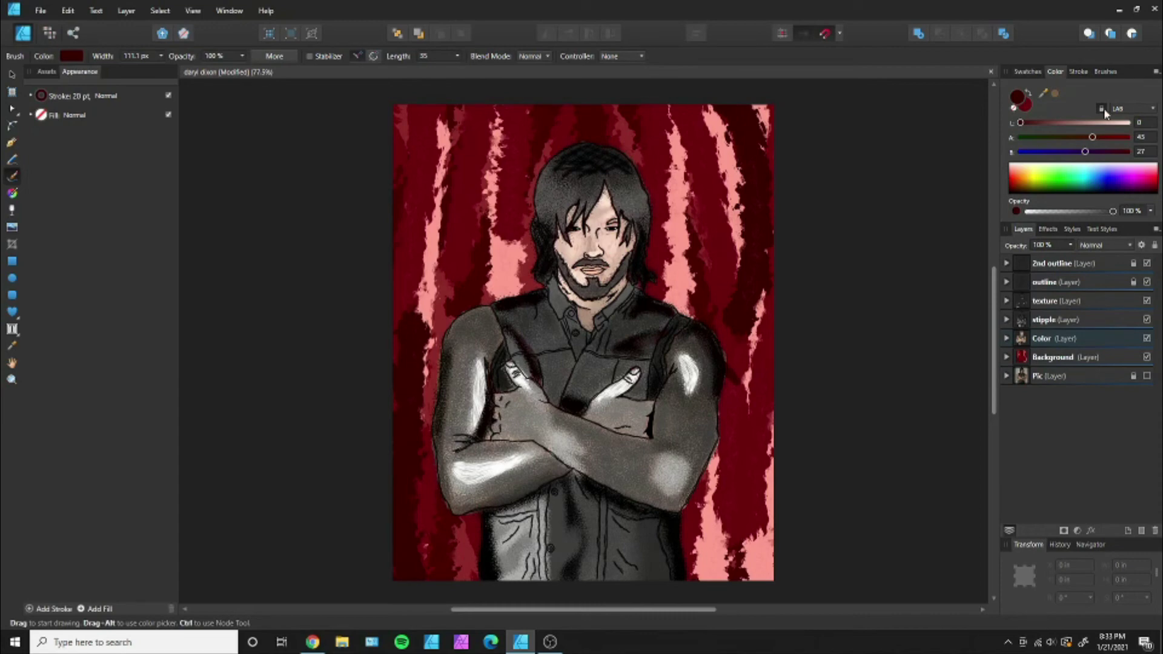
click(1023, 167)
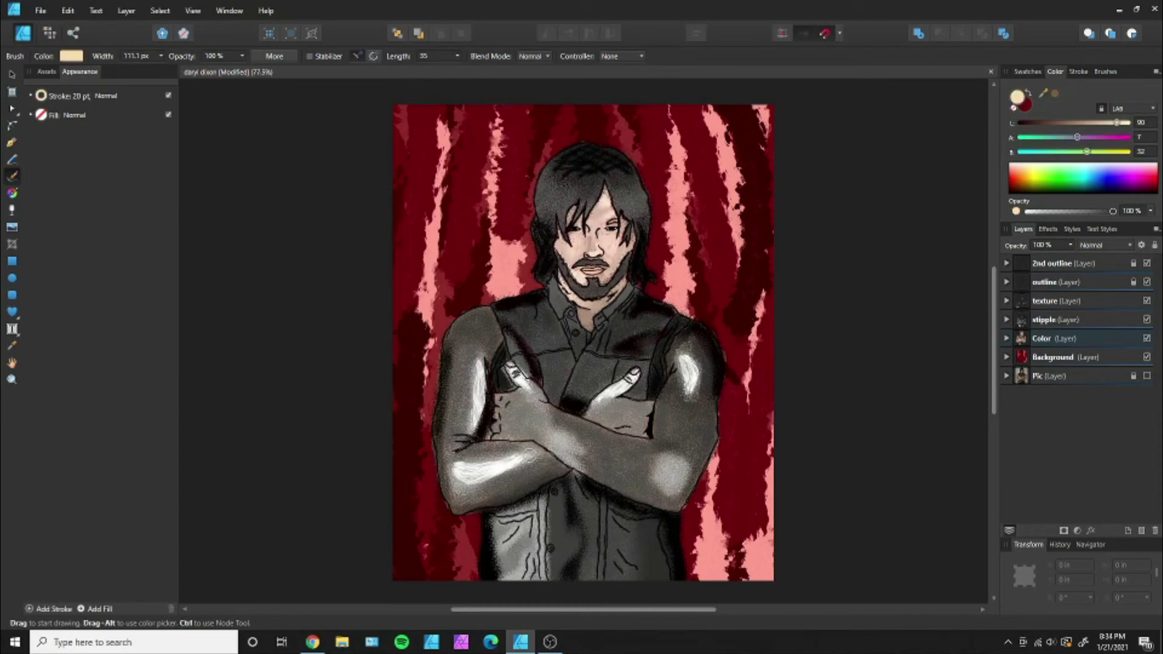
mouse_move(648, 466)
mouse_down()
mouse_move(690, 460)
mouse_move(709, 403)
mouse_up()
click(1024, 171)
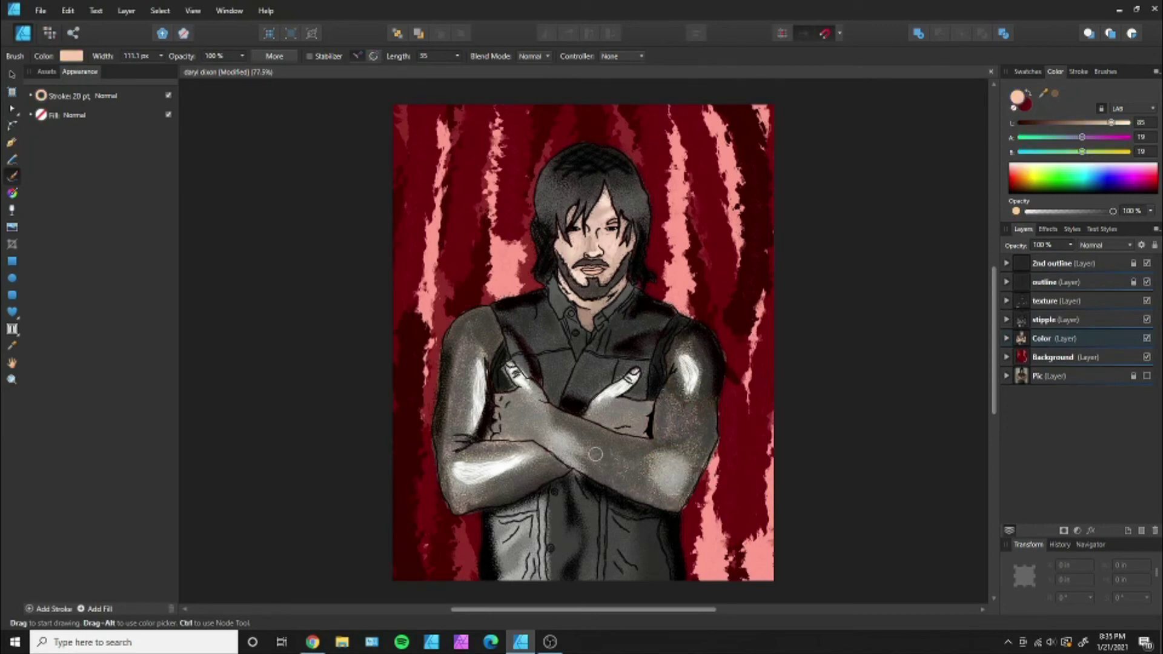
click(1029, 172)
mouse_move(529, 410)
mouse_down()
mouse_move(463, 351)
mouse_move(515, 447)
mouse_up()
Add pink speckles on the left forearm and lighten the colour to pale pink.
click(1030, 176)
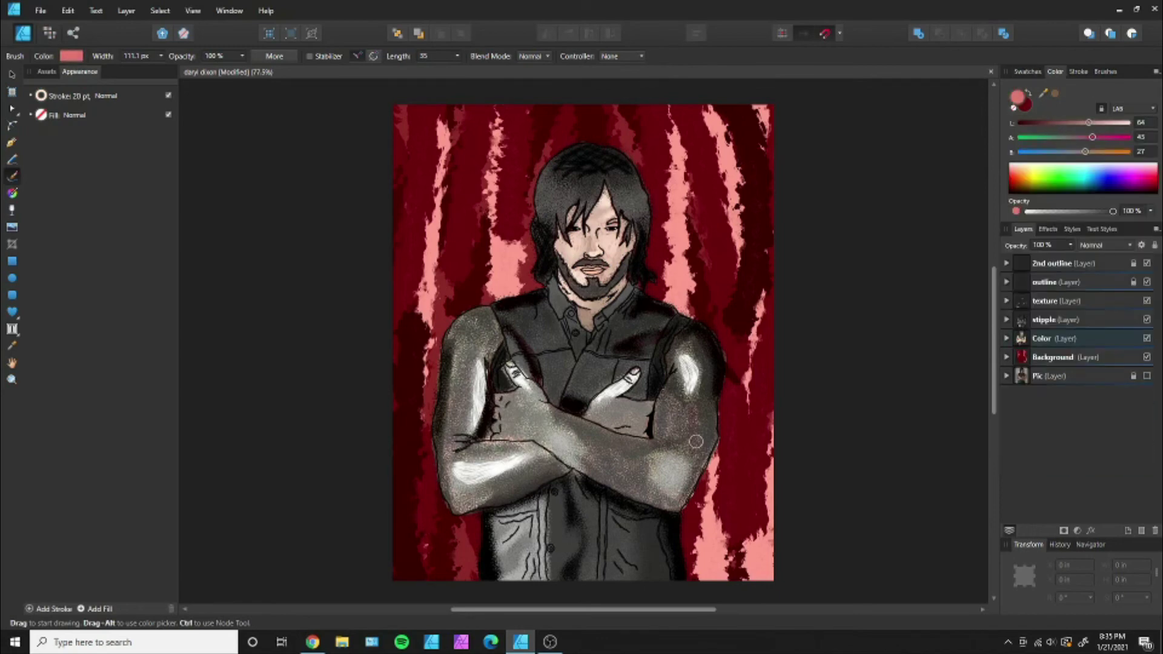
drag(460, 387, 503, 481)
drag(1089, 122, 1121, 122)
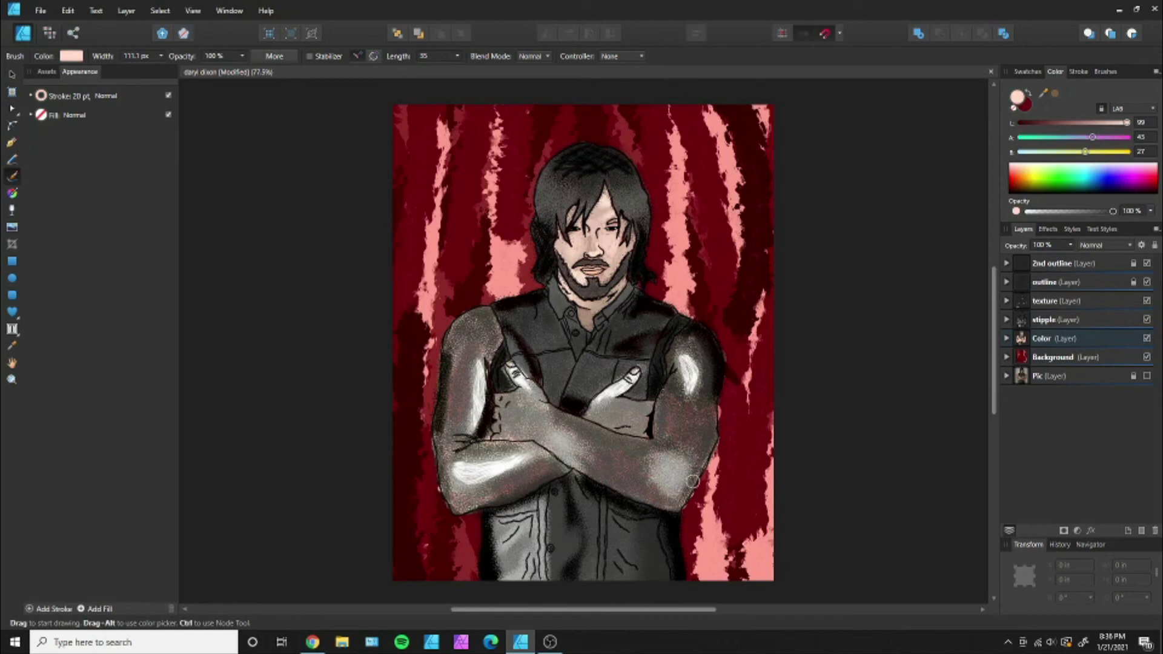
key(v)
click(1106, 72)
click(1072, 87)
With a black Finest Vintage dashed brush, draw stitching along the right arm's edge.
click(1053, 254)
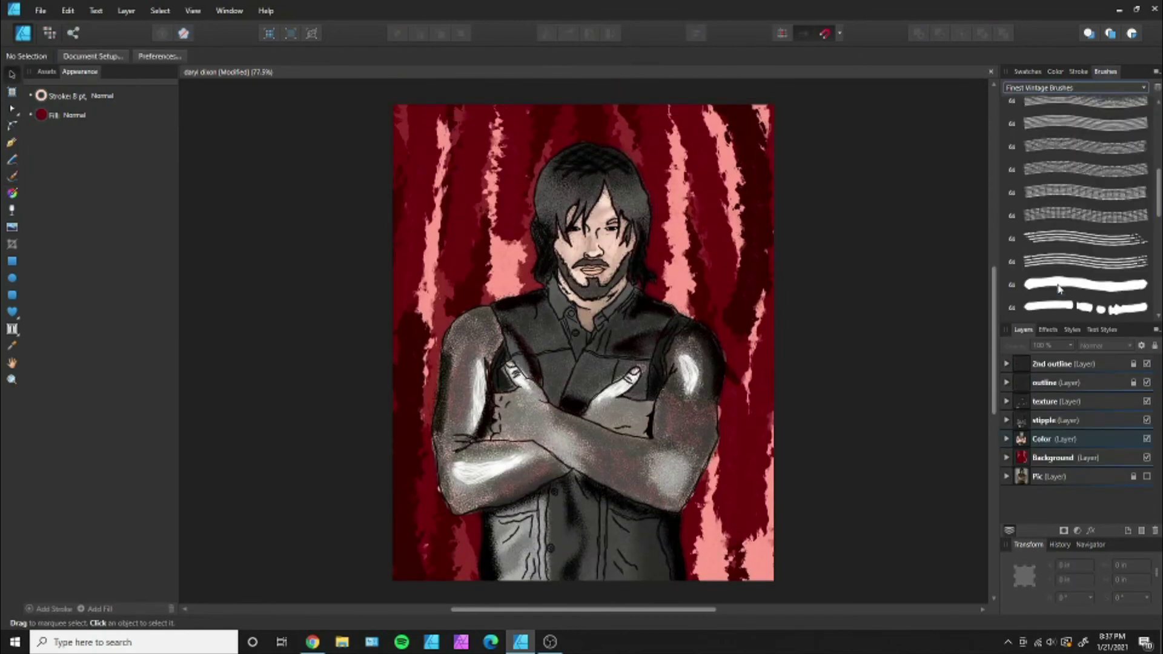
scroll(1058, 289, up, 3)
click(1035, 72)
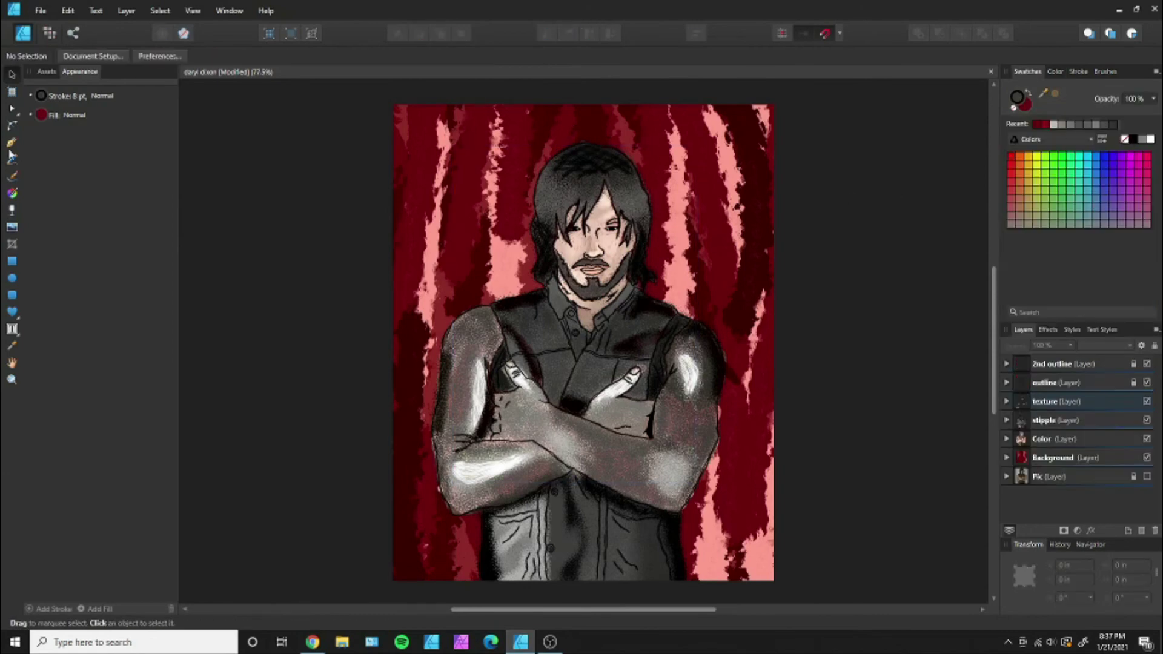
key(b)
drag(710, 402, 676, 498)
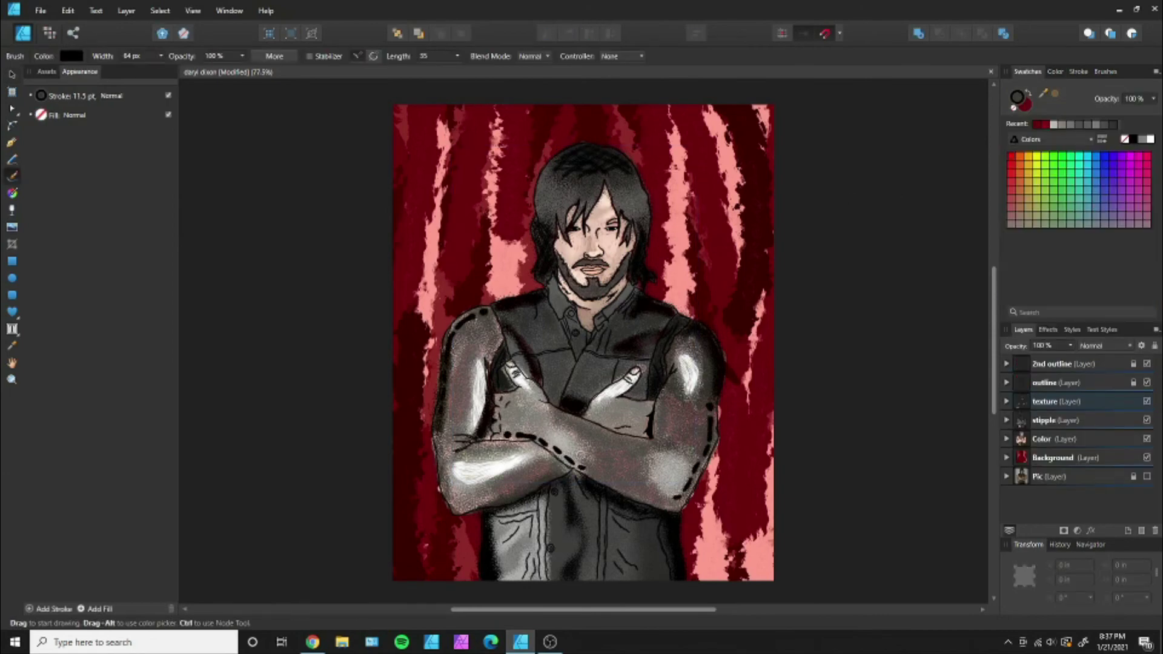
scroll(657, 447, down, 3)
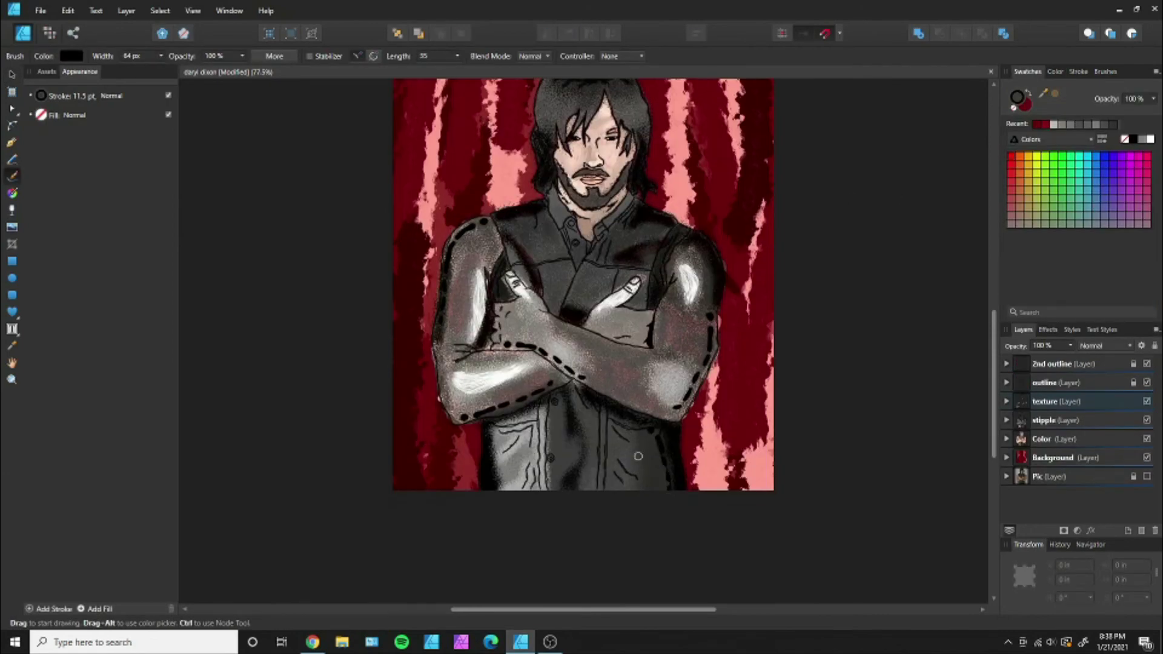
scroll(551, 295, up, 2)
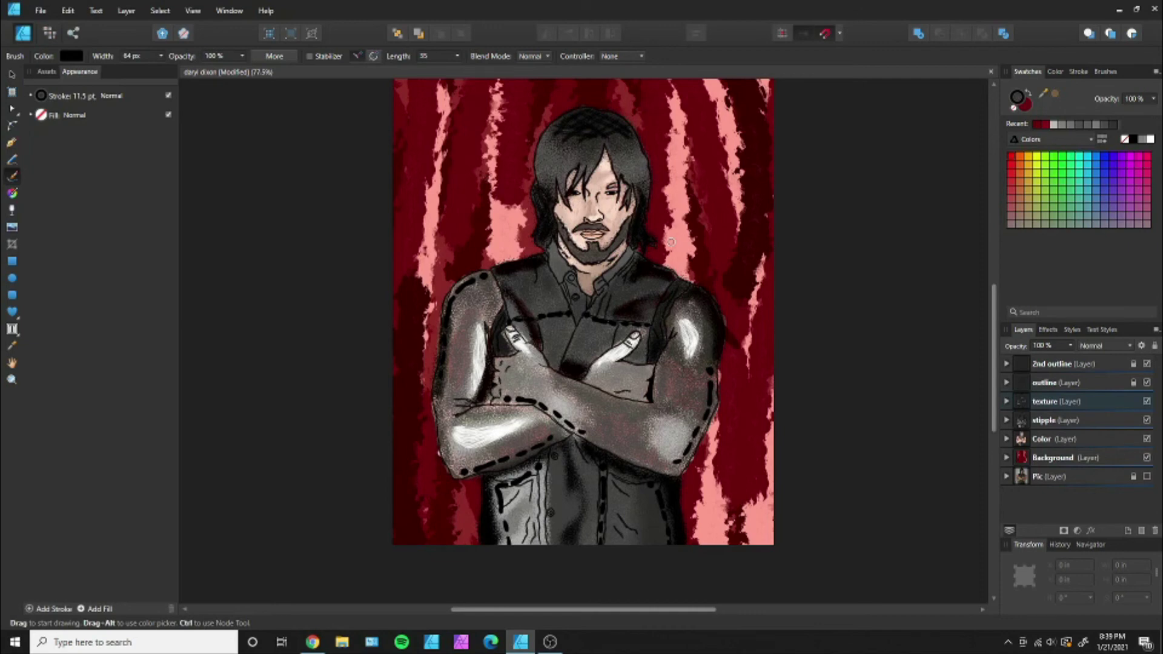
scroll(906, 217, up, 2)
scroll(899, 199, down, 1)
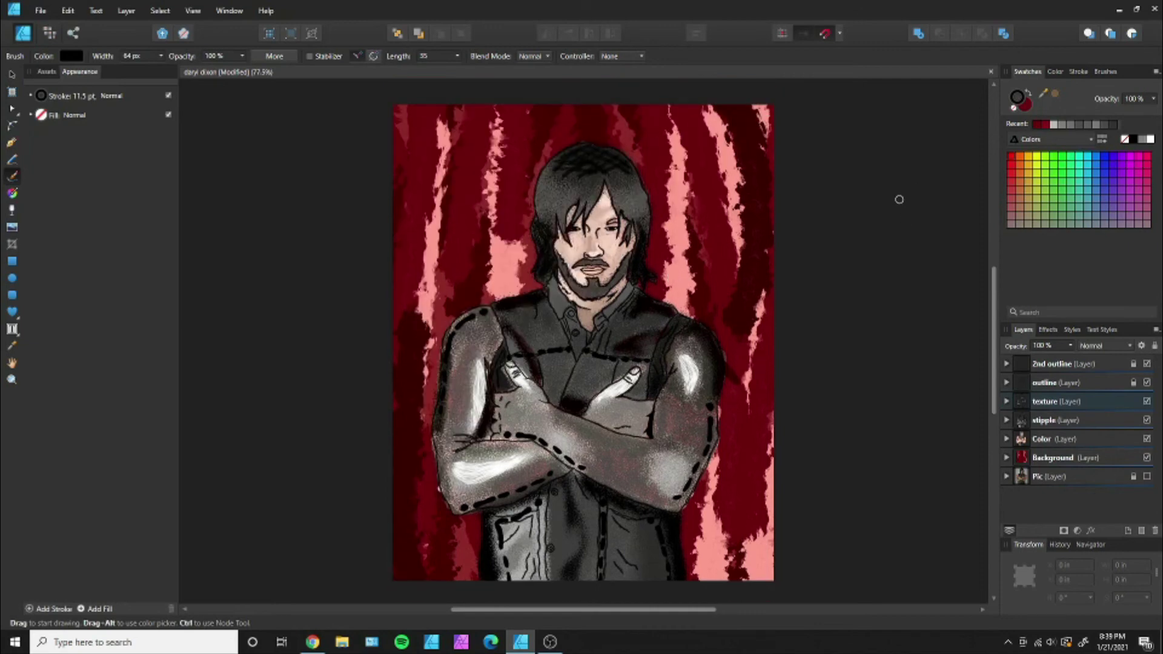